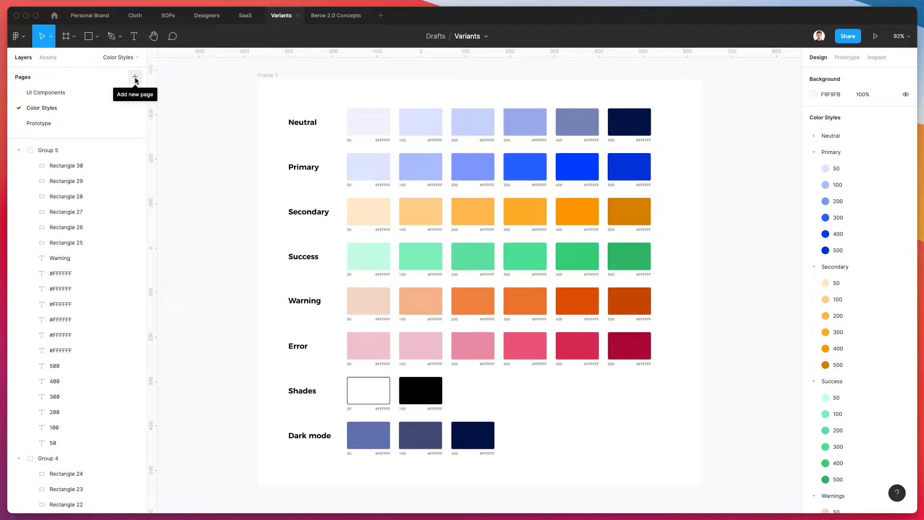
Add a new page named "Text Styles" below the Color Styles page.
click(135, 78)
text(T)
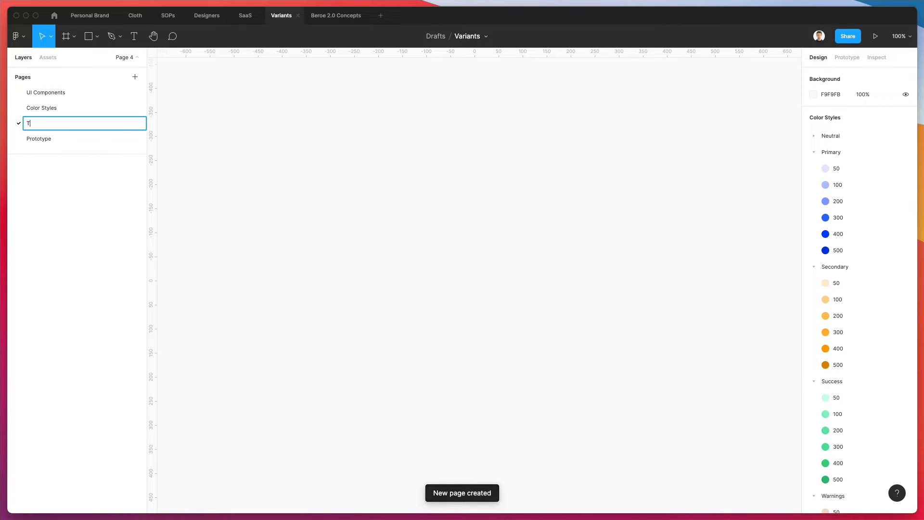
text(ext Styles)
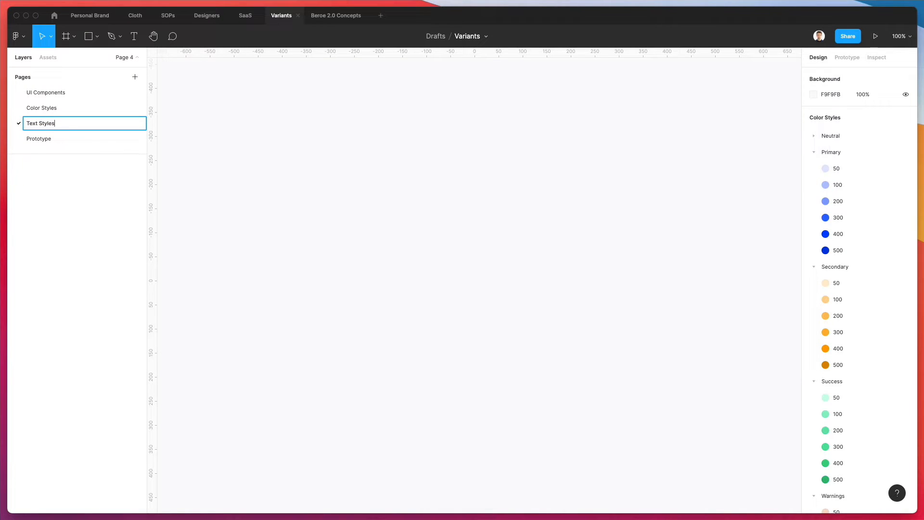
key(Return)
Copy the color palette frame from the Color Styles page and paste it into the Text Styles page.
click(84, 109)
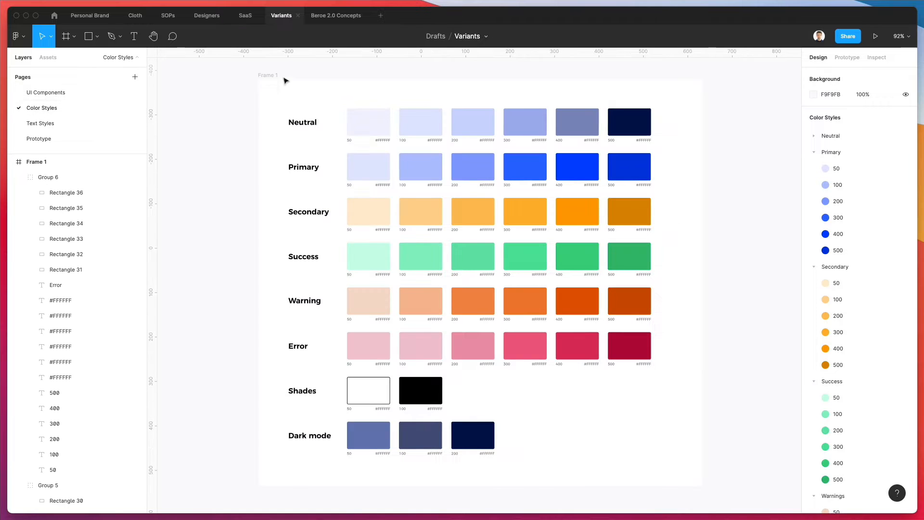
click(268, 76)
click(302, 125)
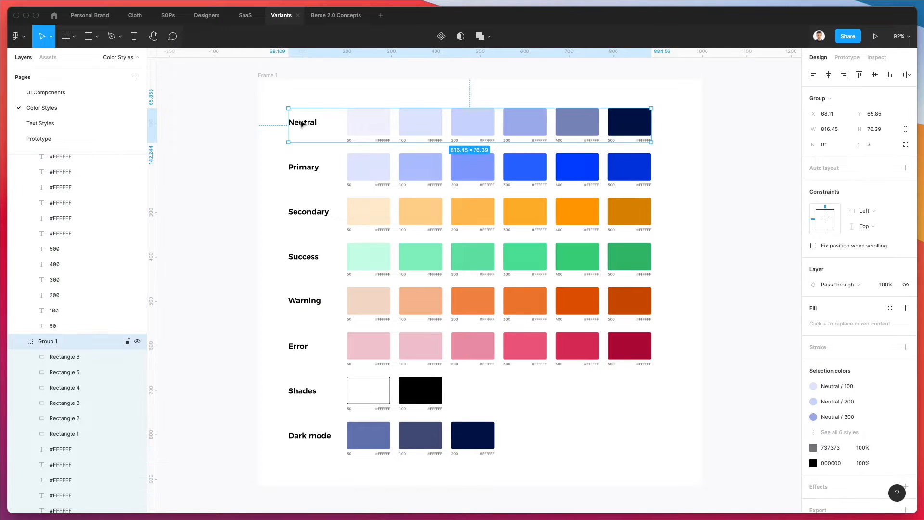
double_click(303, 125)
click(264, 76)
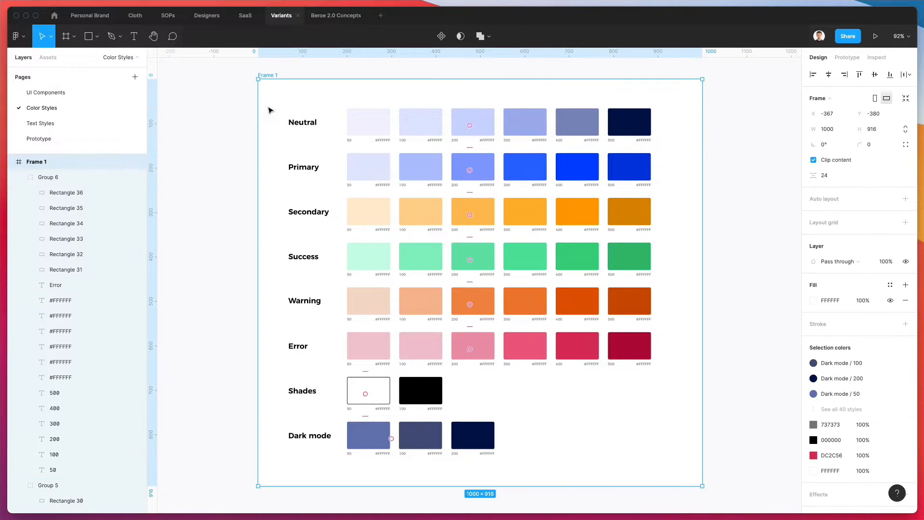
double_click(296, 125)
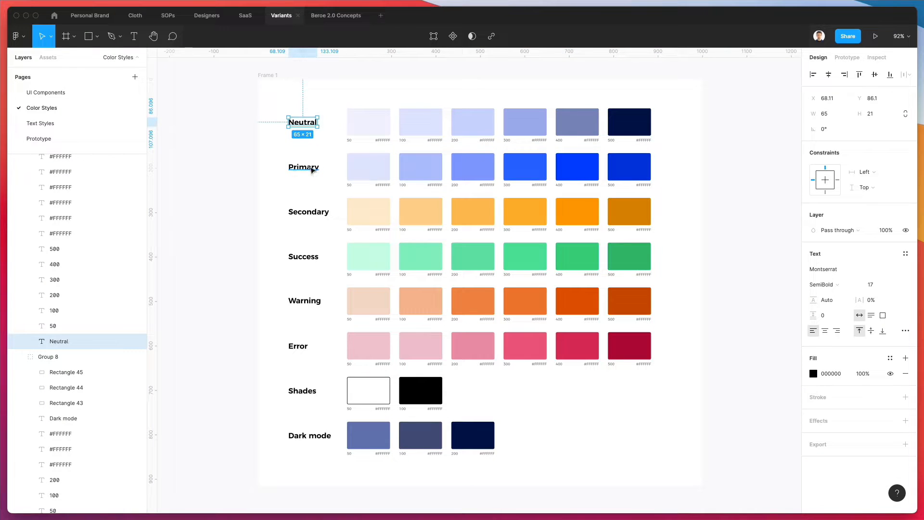
shift+click(350, 142)
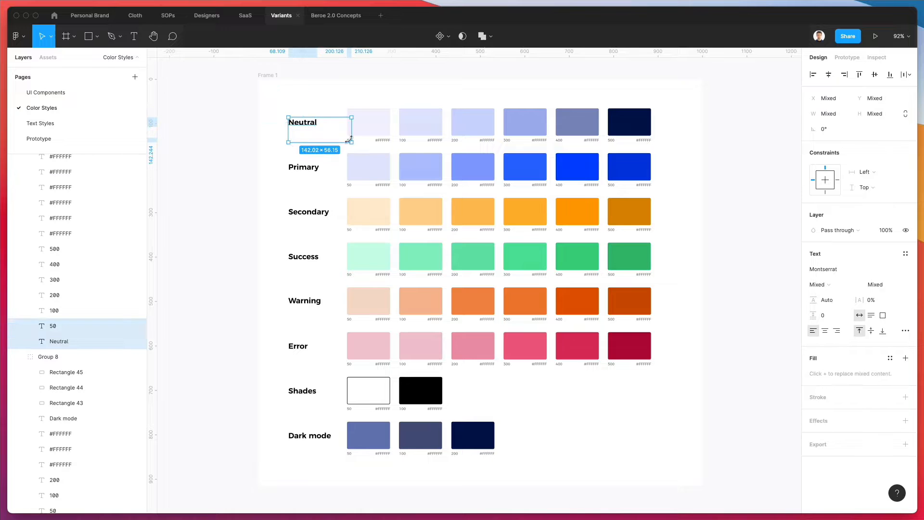
click(274, 77)
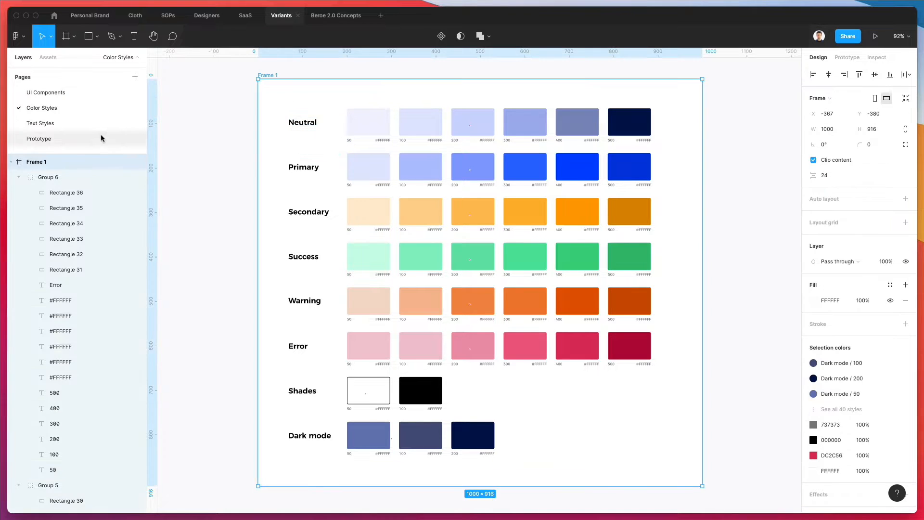
click(79, 123)
key(super+v)
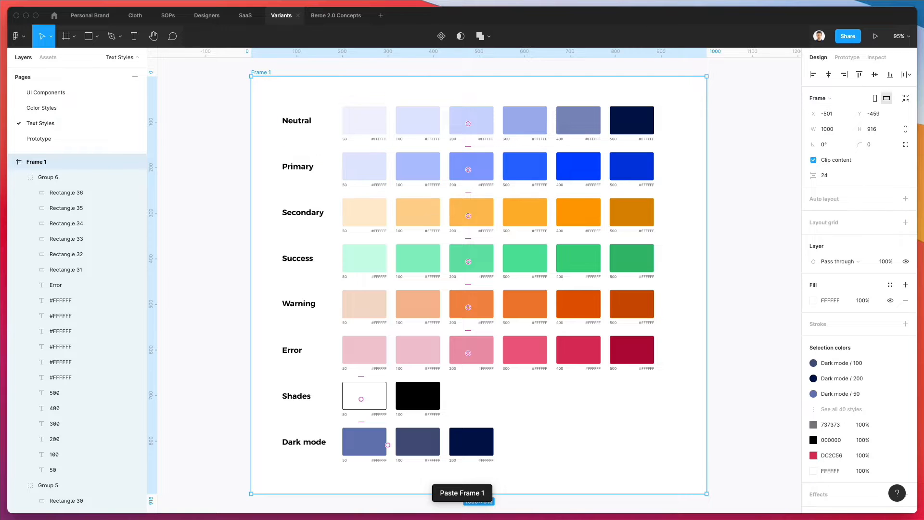
Delete the color swatches and their small labels from the pasted frame, keeping the row titles and the Neutral row's last #FFFFFF label.
click(712, 0)
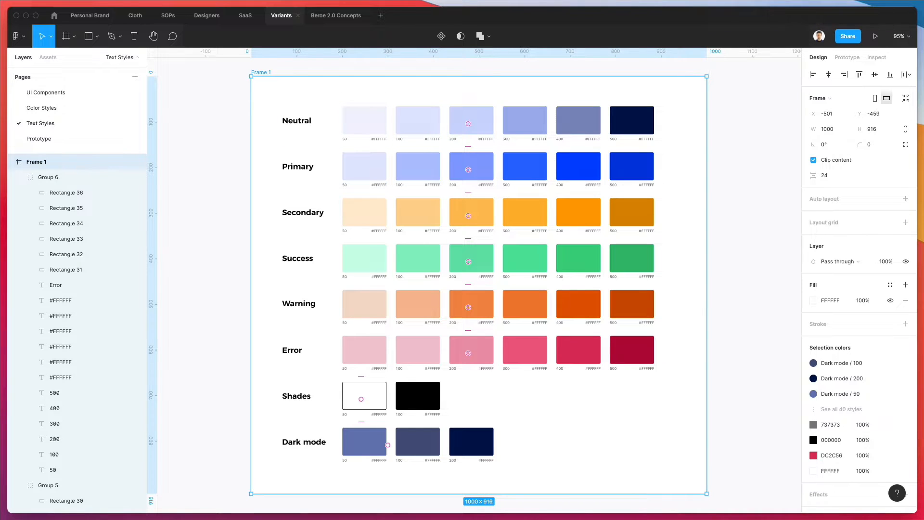
click(423, 91)
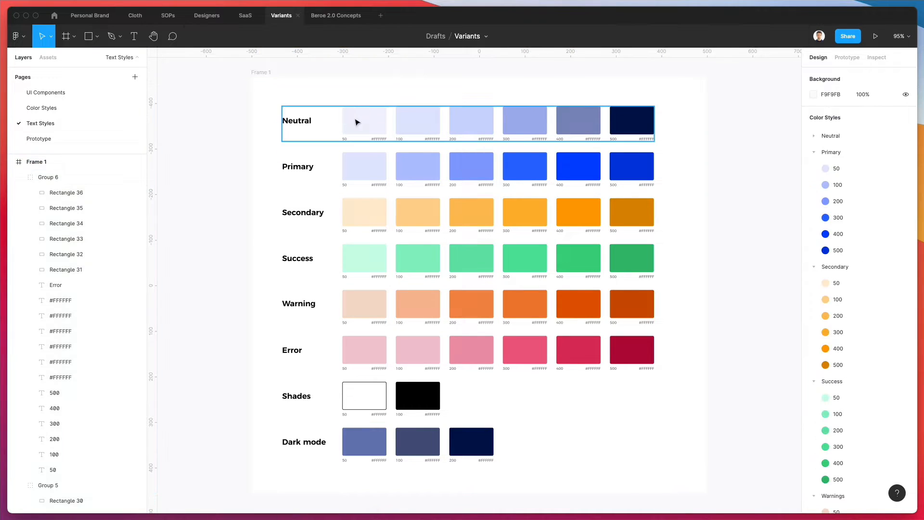
drag(339, 103, 692, 424)
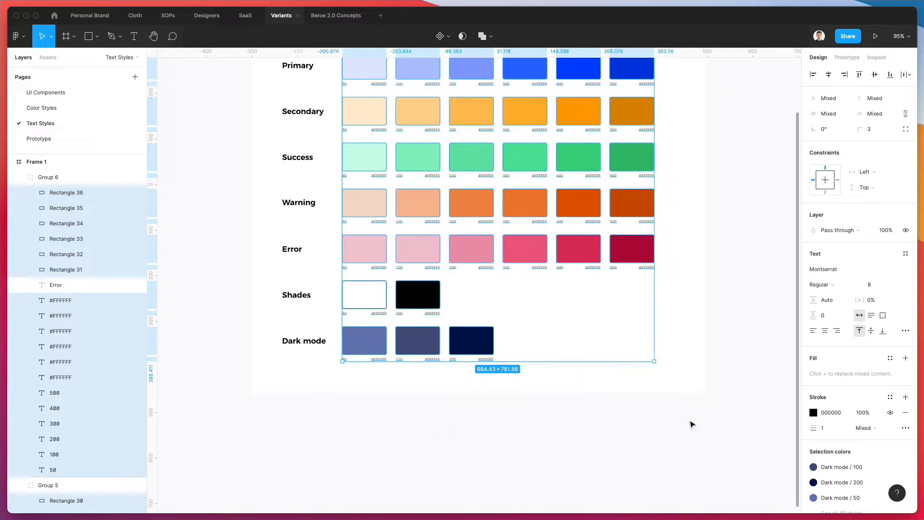
scroll(691, 424, up, 5)
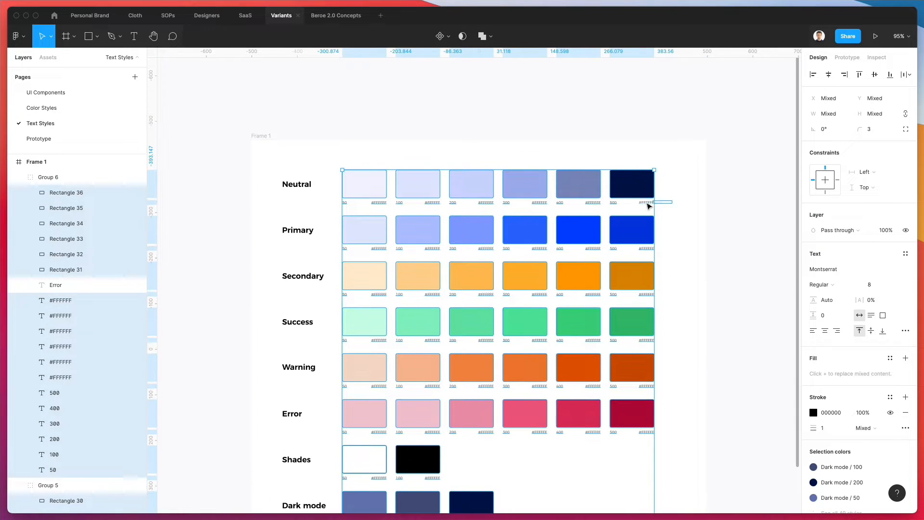
key(Delete)
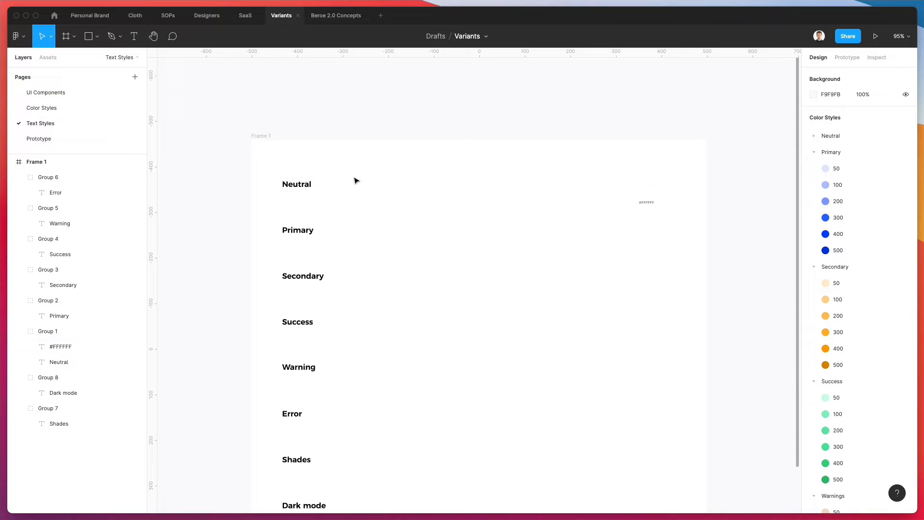
Delete all row titles below Neutral, from Primary down to Dark mode.
drag(265, 208, 458, 467)
key(Delete)
scroll(361, 179, up, 3)
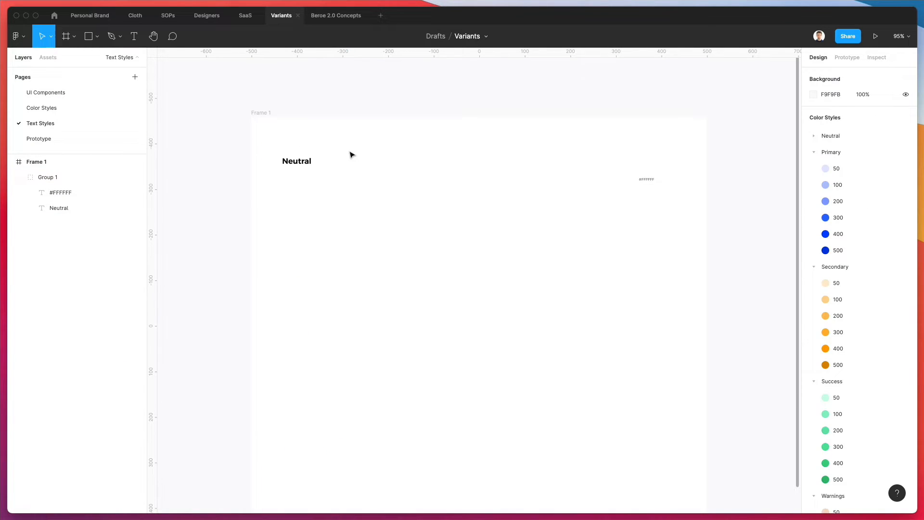
click(713, 0)
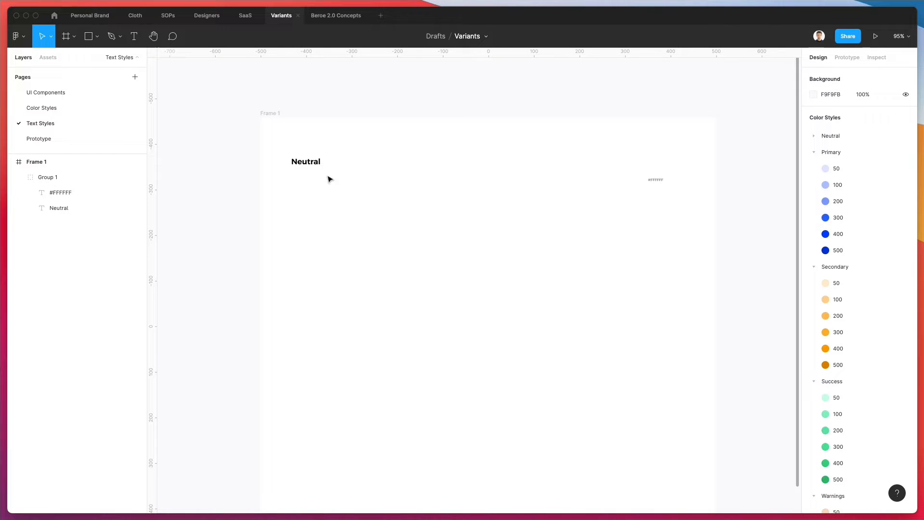
Ungroup the Neutral title and the #FFFFFF label so each can be selected separately.
click(329, 179)
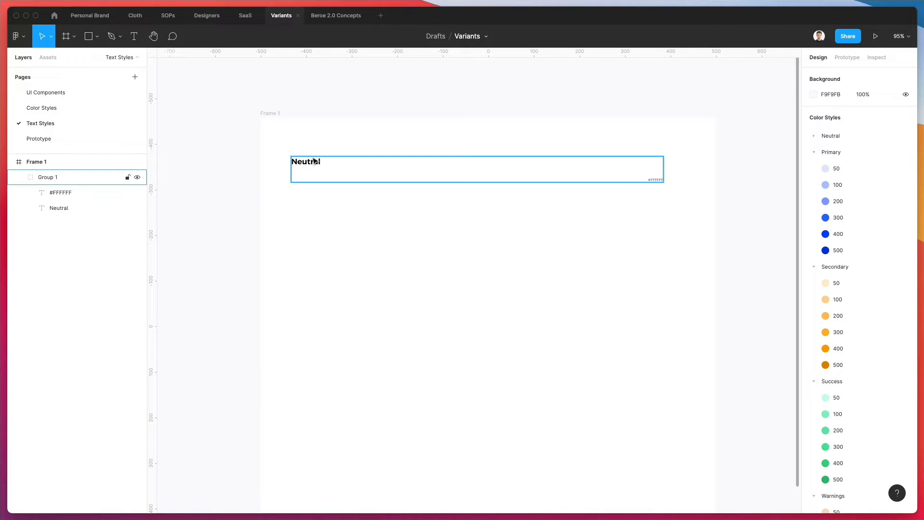
key(super+shift+g)
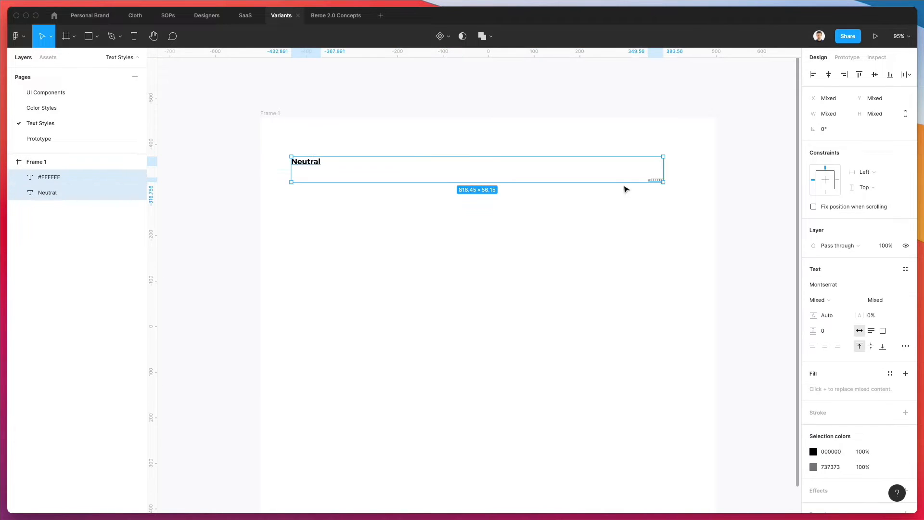
click(647, 183)
click(656, 181)
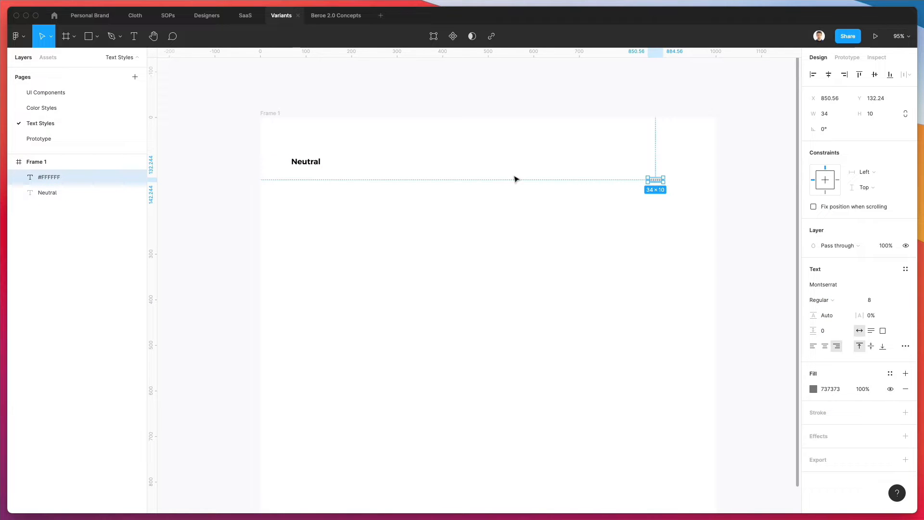
Replace the Neutral title's text with "Heading 1".
scroll(298, 169, up, 3)
double_click(305, 160)
text(He)
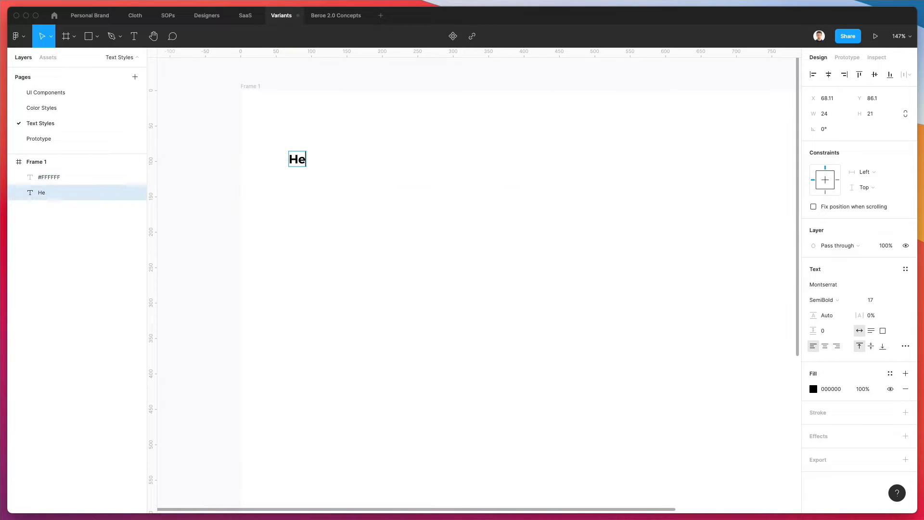
text(ading)
key(Escape)
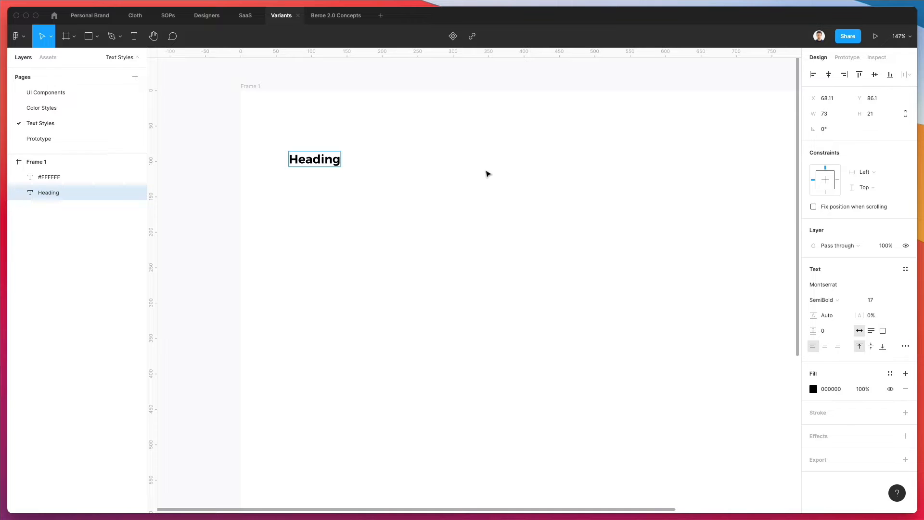
text(1)
key(Escape)
Duplicate the Heading 1 text to its right in the same row and set the copy's font weight to ExtraBold.
scroll(315, 159, right, 3)
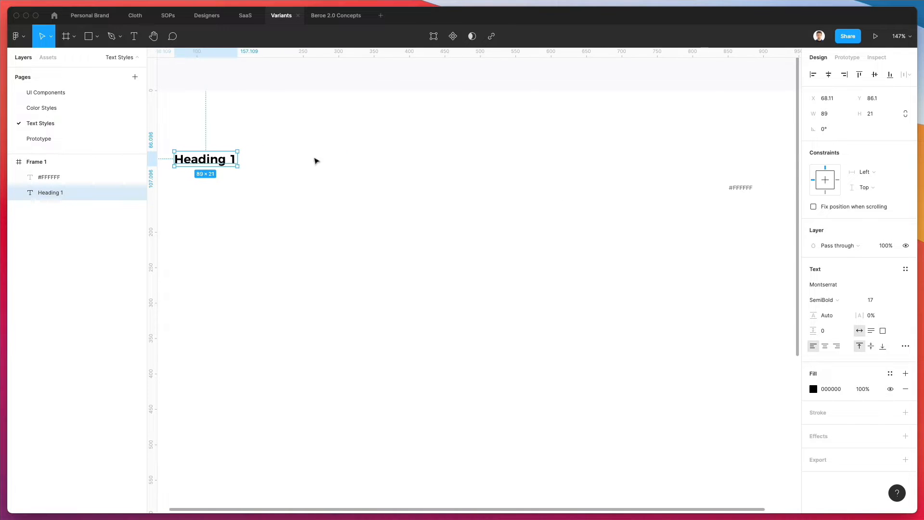
scroll(268, 159, down, 2)
scroll(267, 159, left, 3)
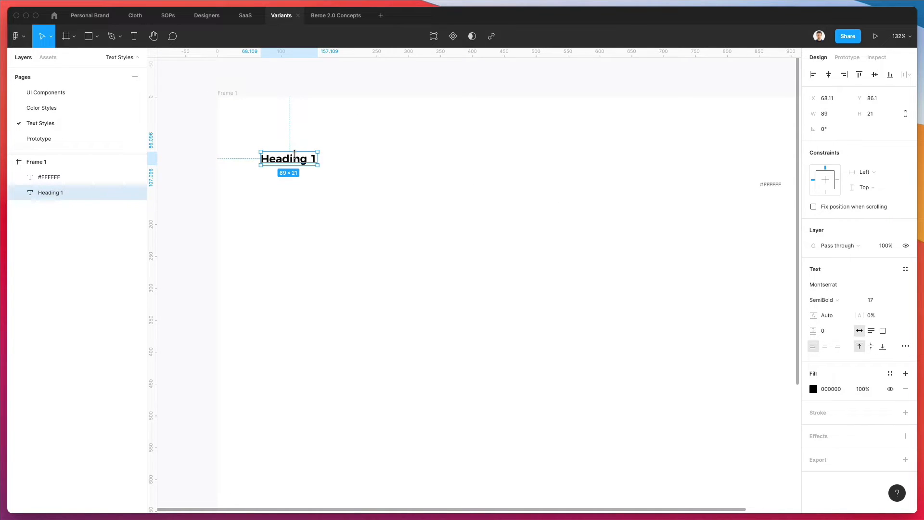
alt+drag(290, 159, 441, 159)
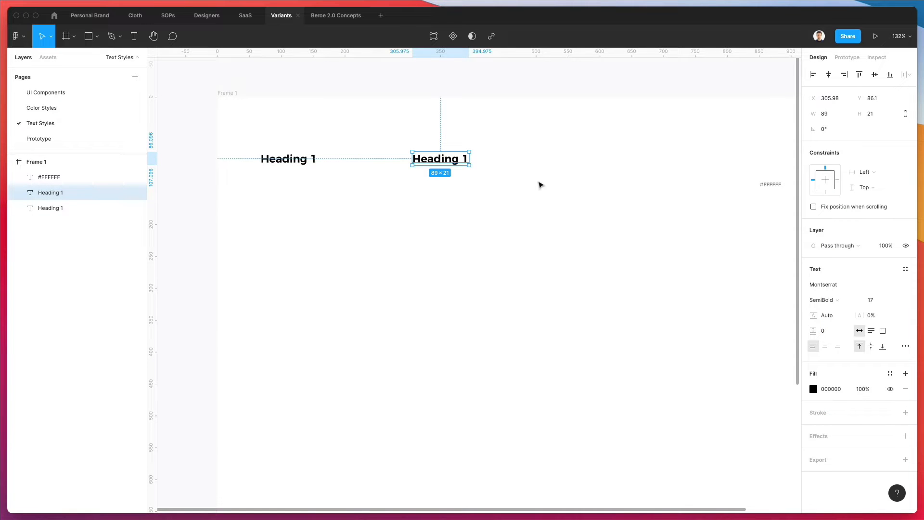
click(831, 299)
click(835, 323)
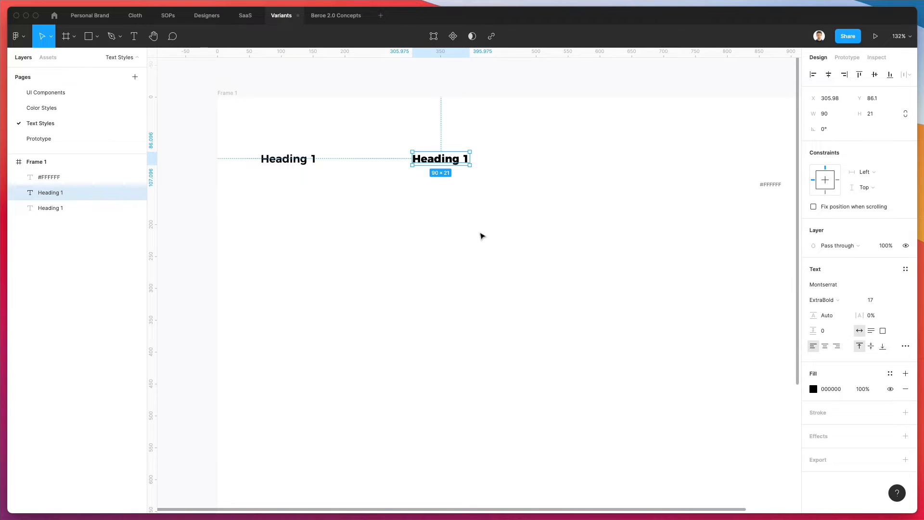
Move the #FFFFFF label out of Frame 1 onto the empty canvas just left of the frame.
scroll(479, 234, left, 1)
click(478, 234)
click(294, 159)
click(298, 137)
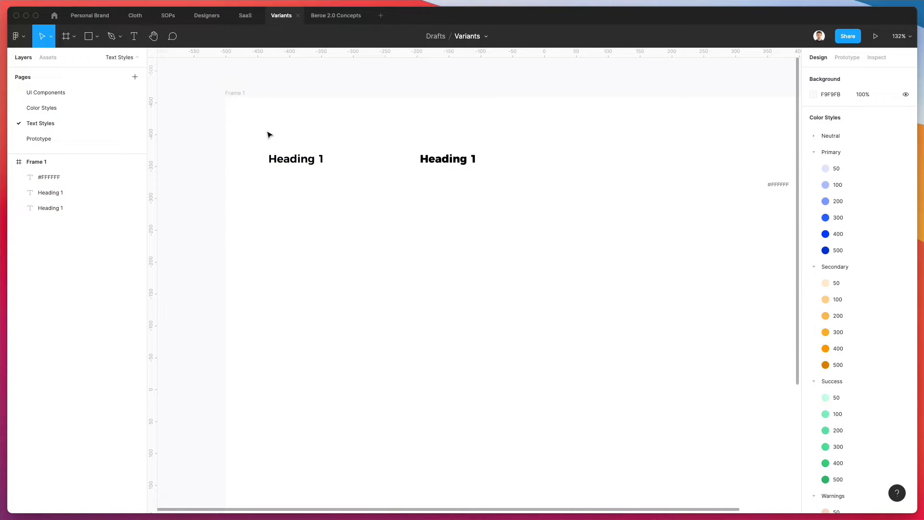
drag(268, 134, 503, 182)
scroll(518, 181, down, 2)
drag(687, 170, 744, 247)
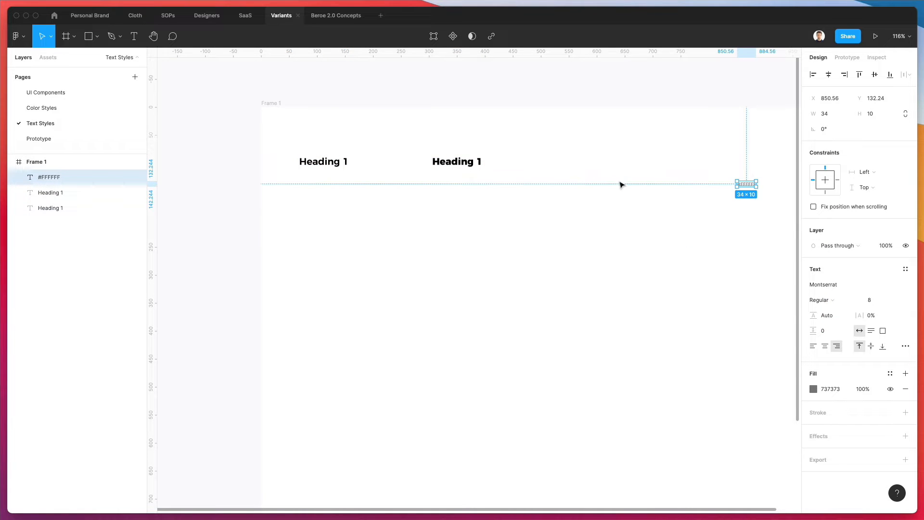
drag(744, 186, 223, 211)
Narrow Frame 1 to a width of about 470 by moving in its right edge, keeping both headings inside.
click(291, 140)
drag(290, 141, 560, 224)
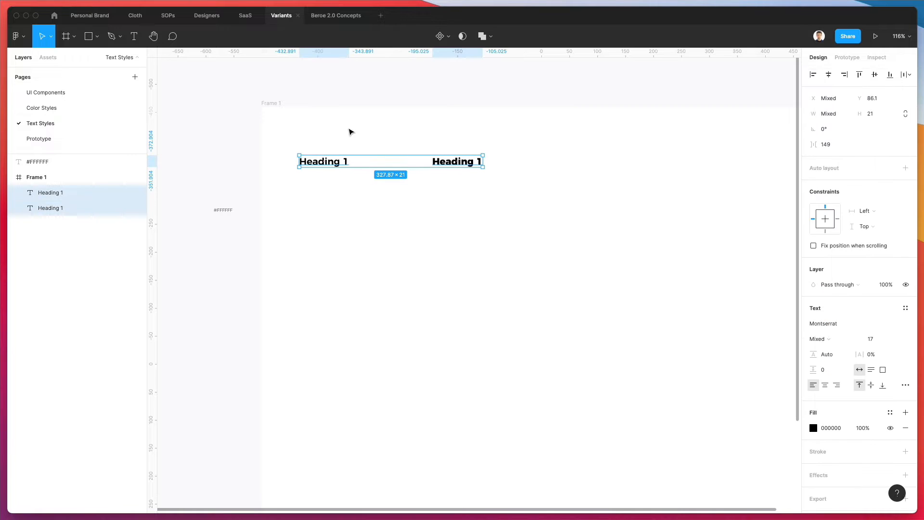
scroll(402, 139, down, 3)
key(Escape)
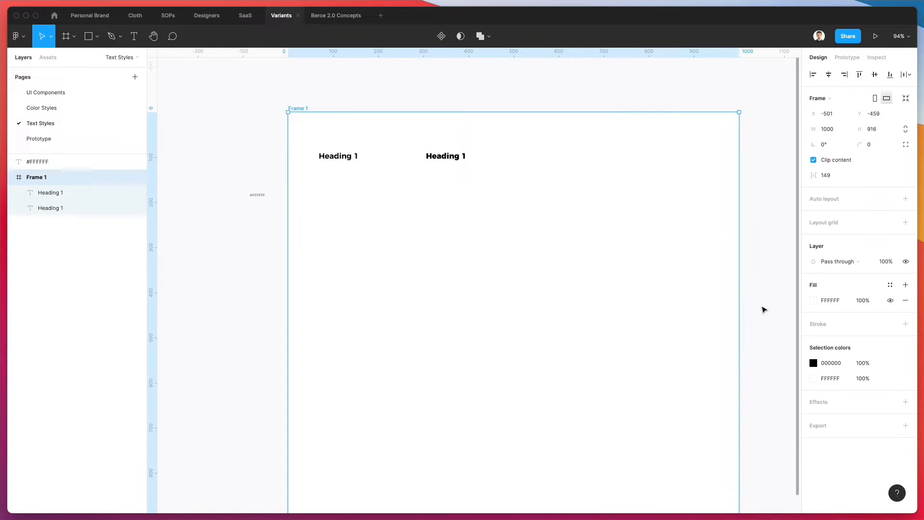
drag(734, 300, 498, 274)
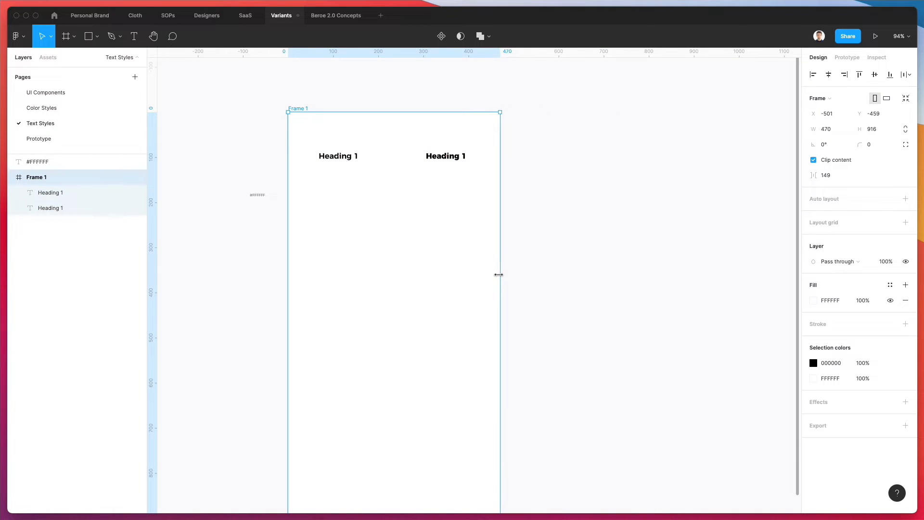
click(543, 257)
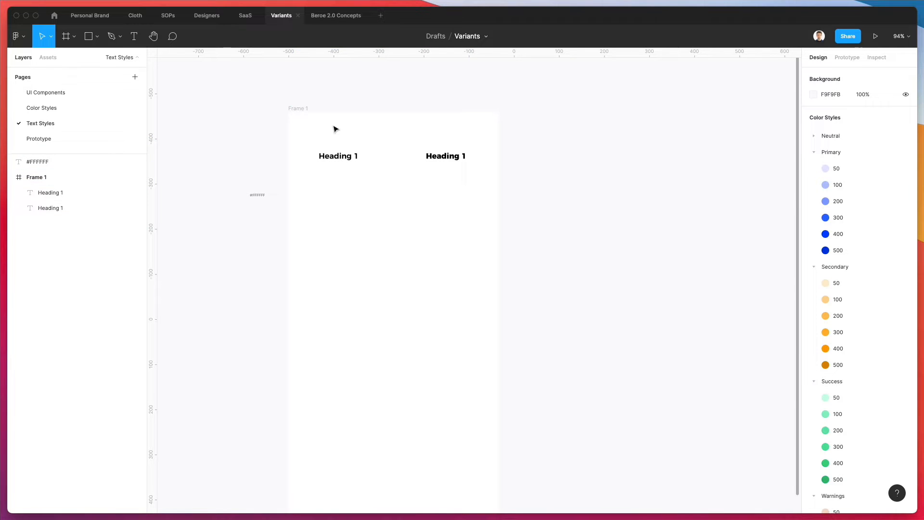
Duplicate the pair of Heading 1 texts downward five times at equal spacing, making six rows.
scroll(336, 129, up, 5)
drag(299, 143, 557, 233)
drag(508, 179, 502, 215)
key(super+d)
key(super+d)
key(super+d)
key(super+d)
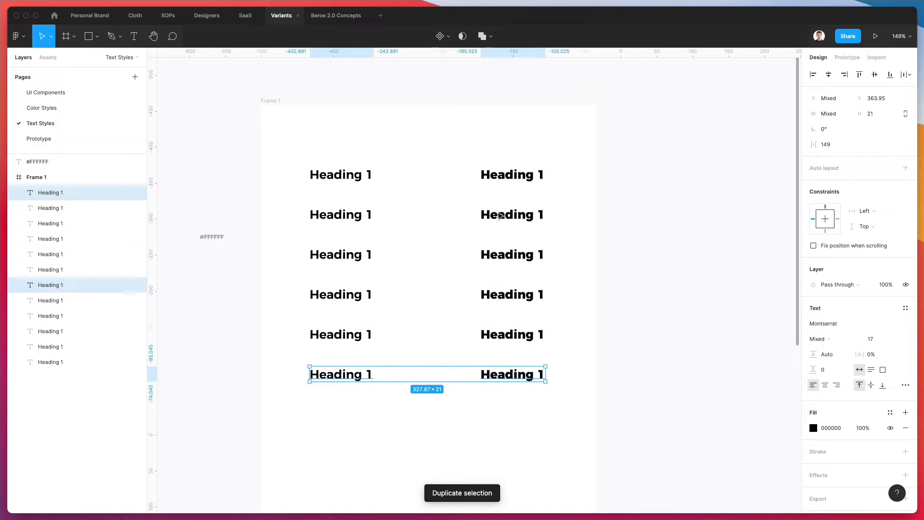
Renumber both texts in the second row to Heading 2 and both texts in the third row to Heading 3.
click(361, 212)
key(BackSpace)
text(2)
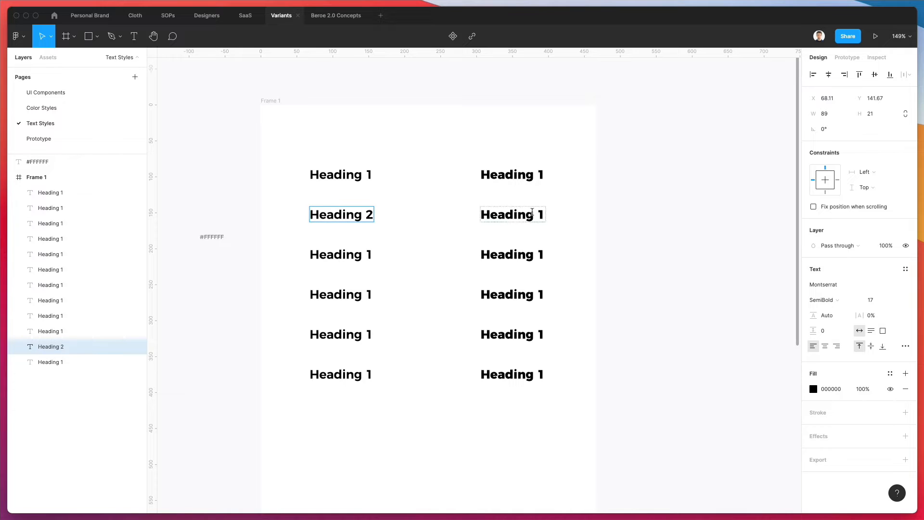
double_click(536, 212)
text(2)
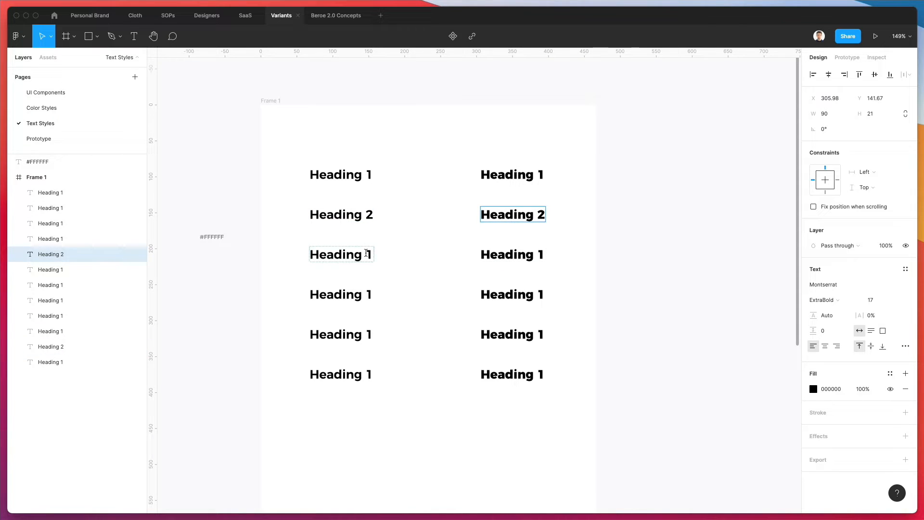
double_click(369, 254)
text(3)
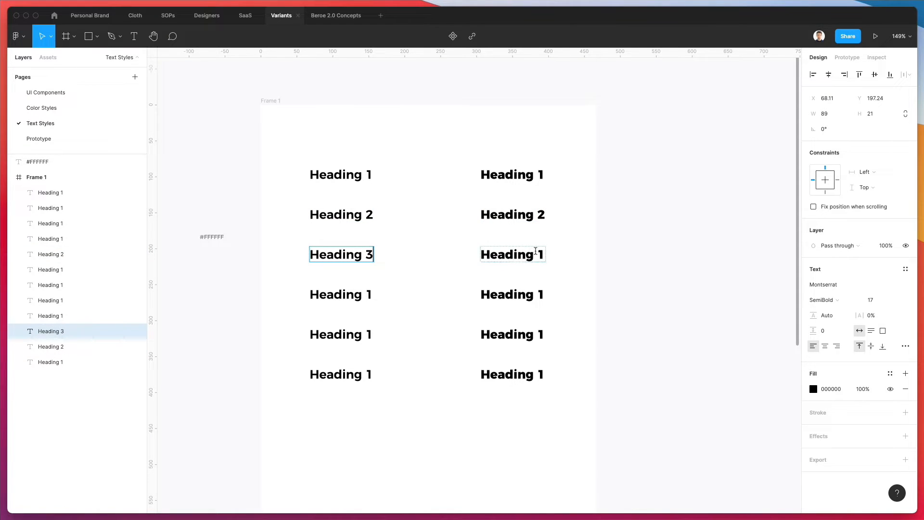
double_click(536, 251)
text(3)
Renumber both texts in the fourth row to Heading 4 and both texts in the fifth row to Heading 5.
double_click(369, 294)
text(4)
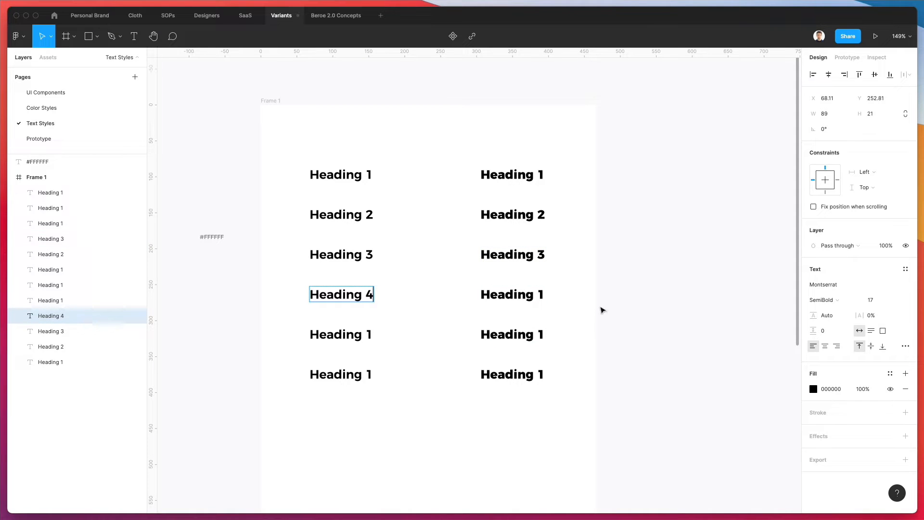
double_click(539, 294)
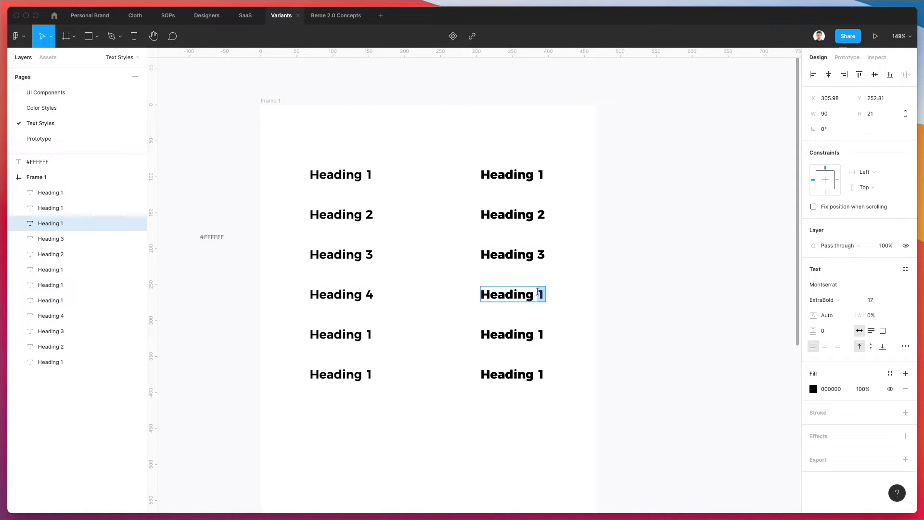
text(4)
double_click(369, 333)
text(5)
double_click(539, 333)
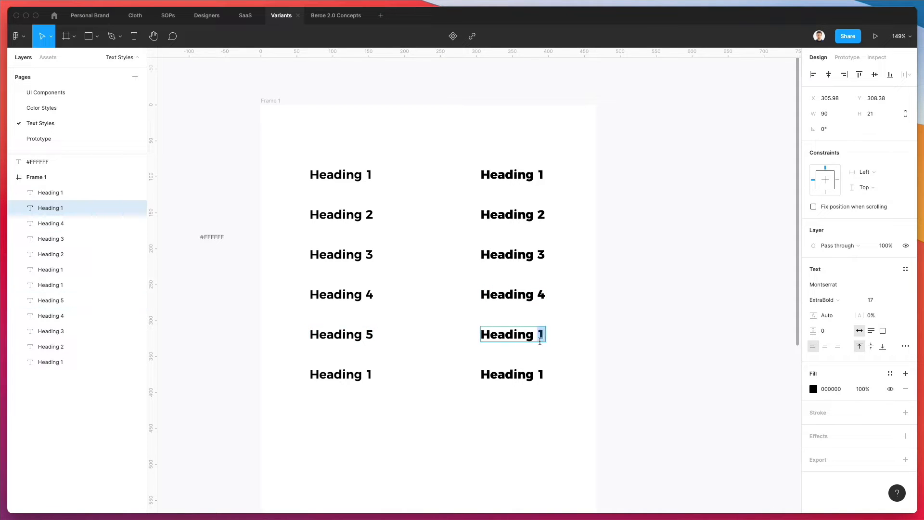
text(5)
Renumber both texts in the sixth row to Heading 6.
double_click(368, 374)
text(6)
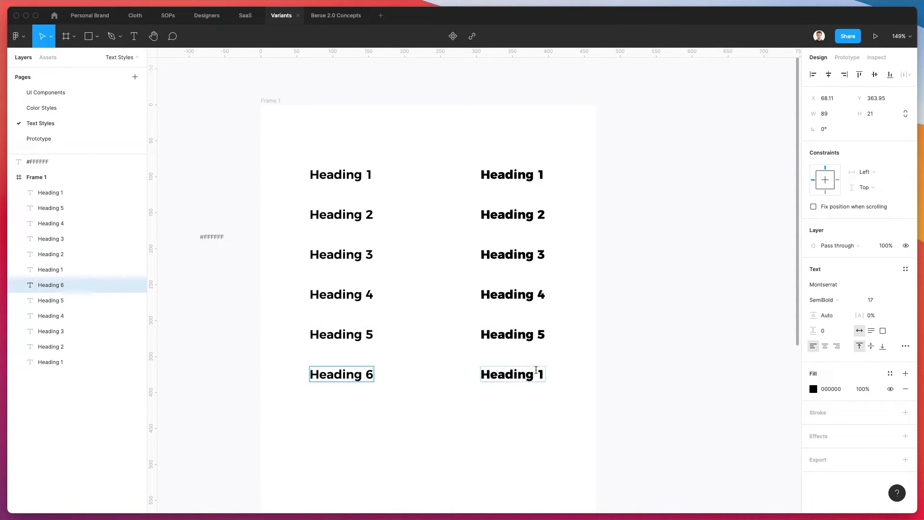
double_click(536, 371)
text(6)
click(587, 373)
Duplicate the pair of Heading 6 texts downward six times, keeping the same row spacing.
scroll(587, 373, down, 3)
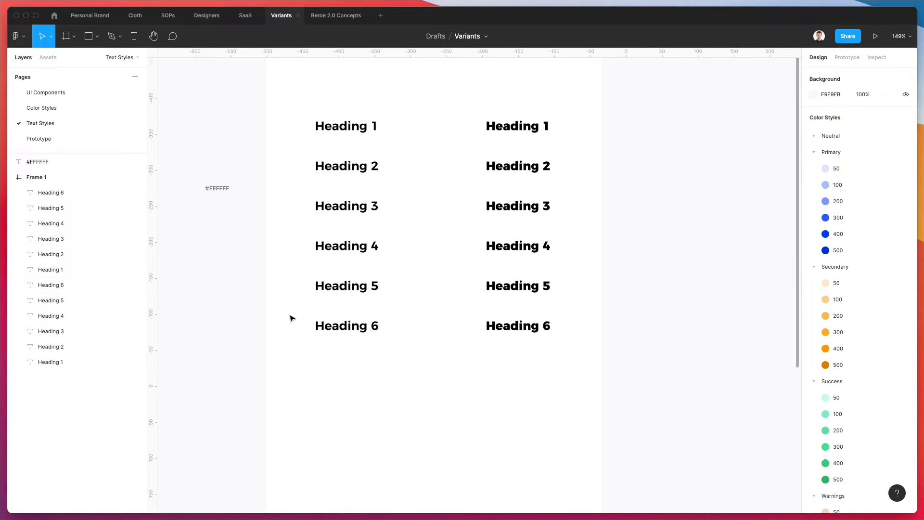
drag(290, 318, 600, 359)
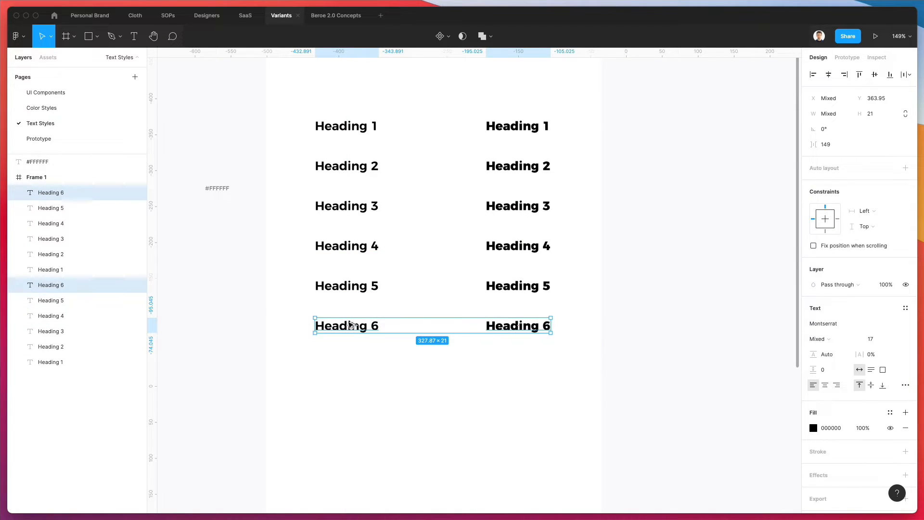
drag(351, 326, 353, 364)
key(super+d)
key(super+d)
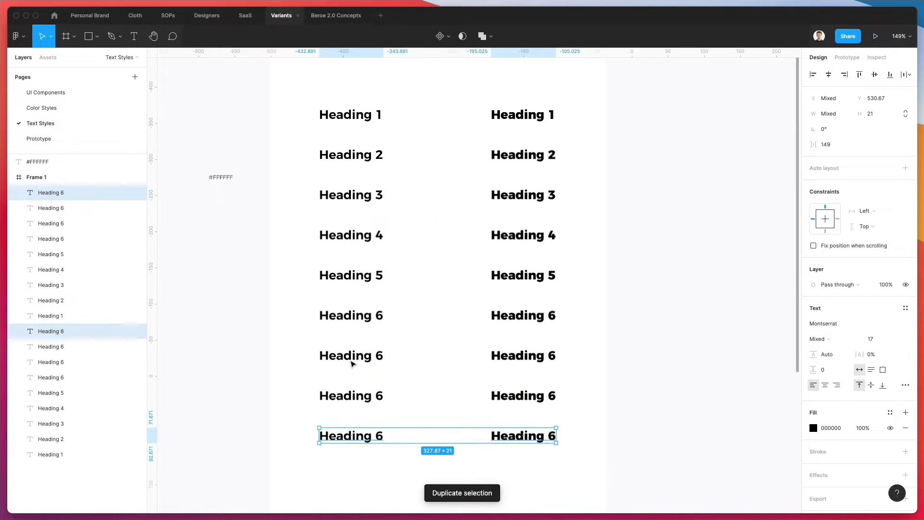
key(super+d)
scroll(360, 354, up, 1)
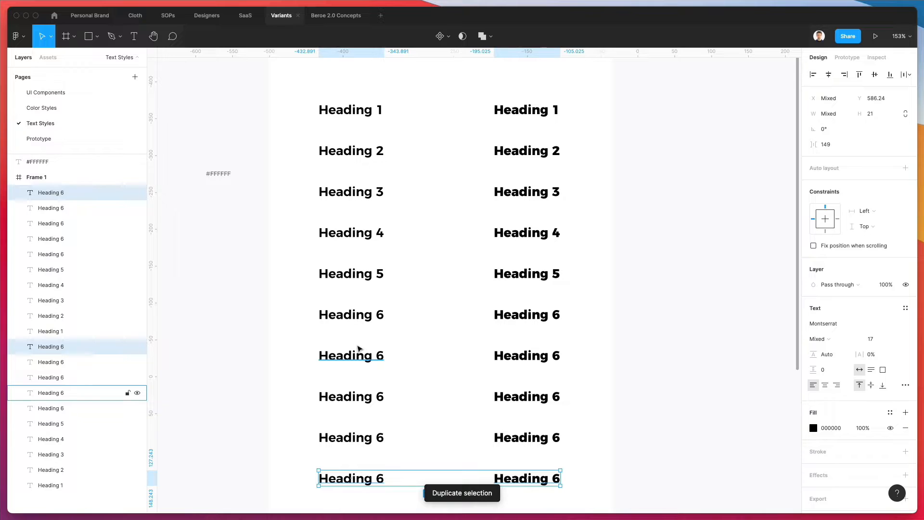
scroll(398, 326, down, 1)
scroll(377, 330, left, 1)
scroll(376, 337, down, 1)
key(super+d)
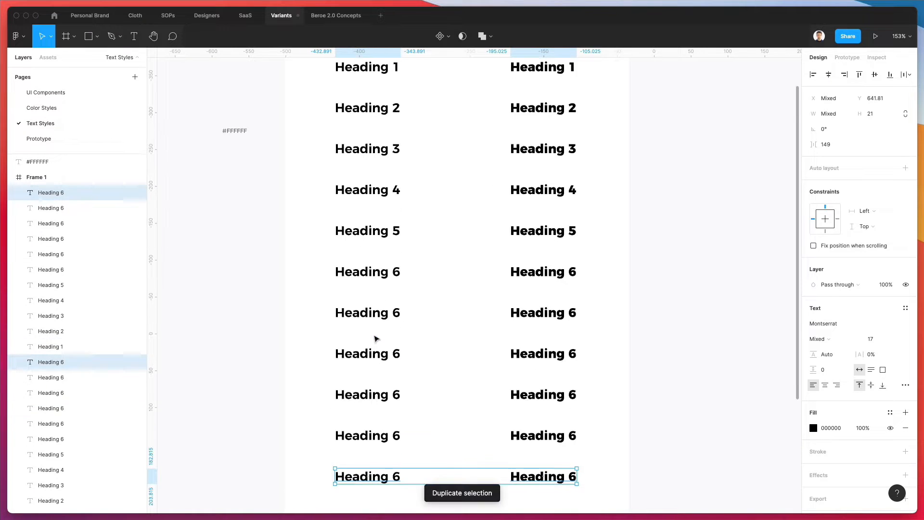
scroll(376, 337, down, 1)
Replace both texts in the seventh row with Paragraph Big, keeping the second column's ExtraBold weight.
double_click(379, 275)
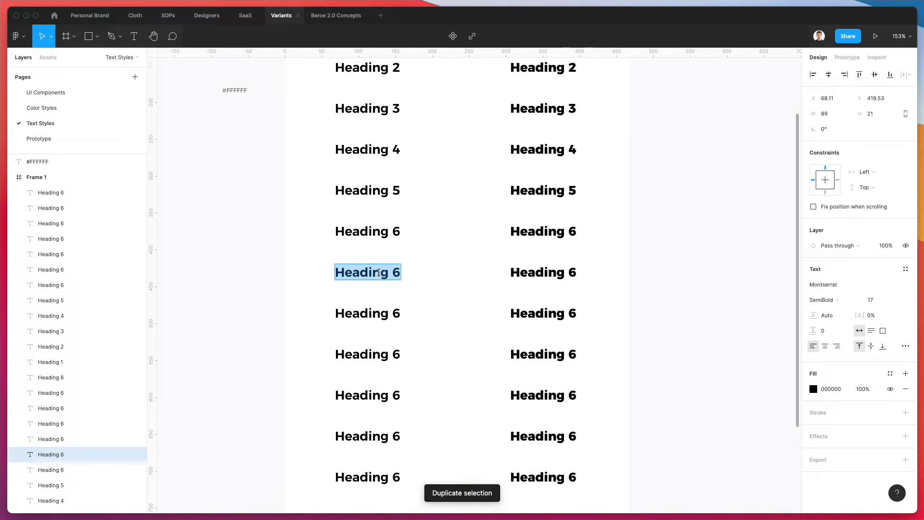
text(Parag)
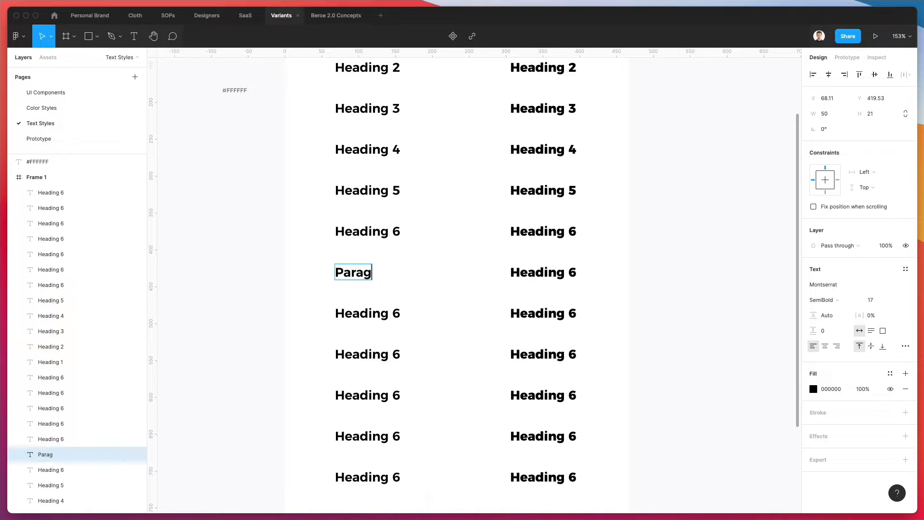
text(raph Big)
key(super+a)
key(super+c)
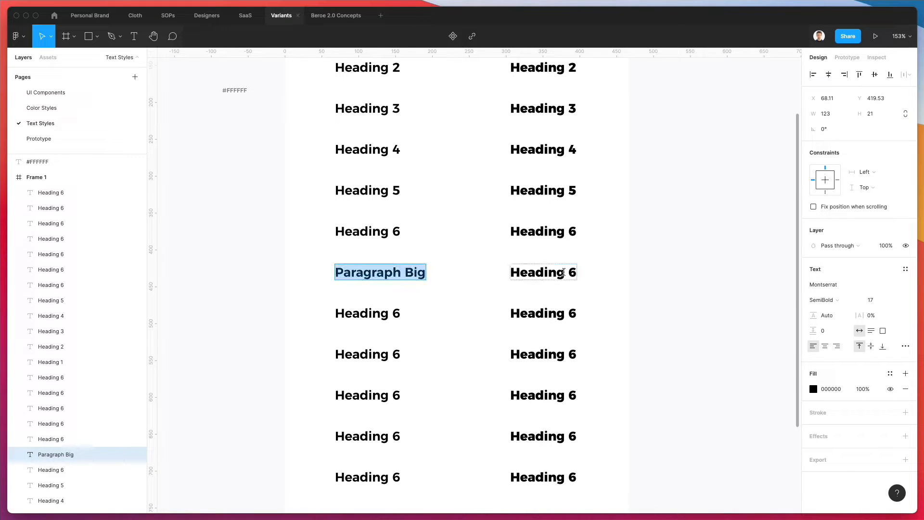
double_click(543, 273)
key(super+v)
key(super+z)
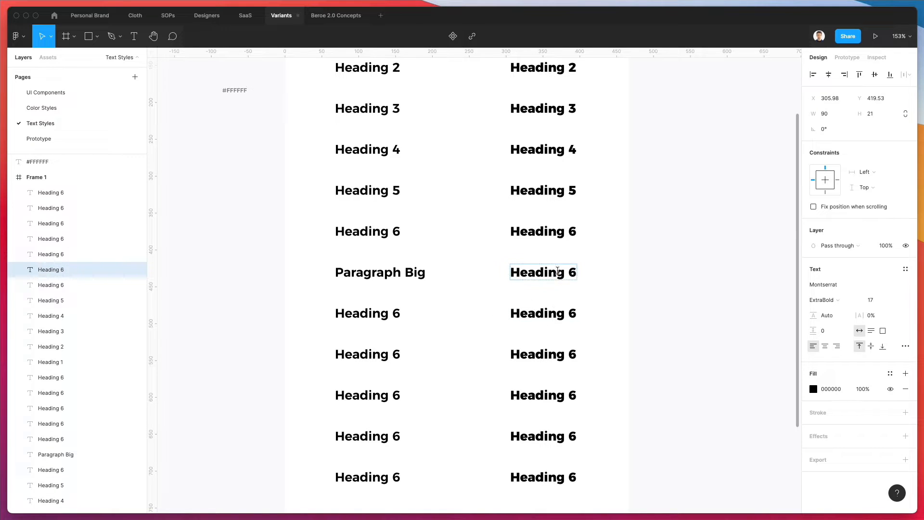
double_click(557, 270)
key(super+v)
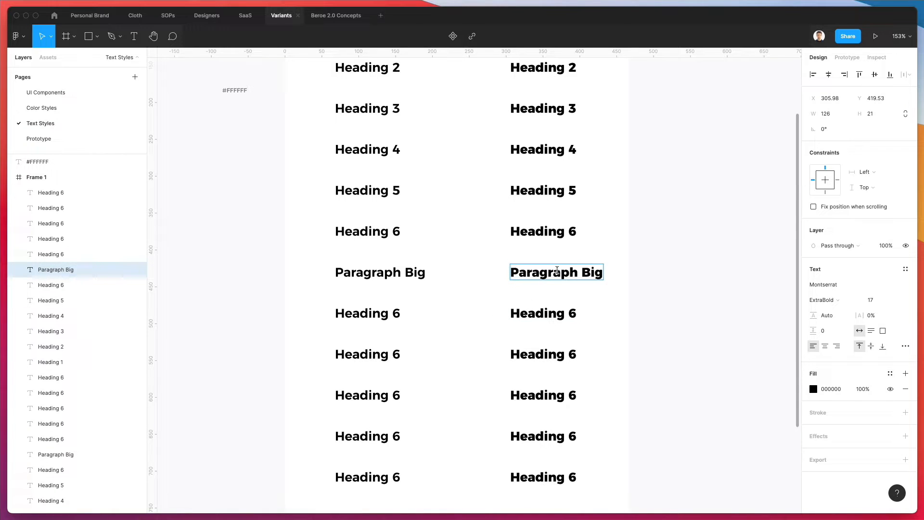
Replace the SemiBold text in the eighth row, directly under Paragraph Big, with Paragraph Normal.
click(367, 314)
double_click(367, 314)
text(Pa)
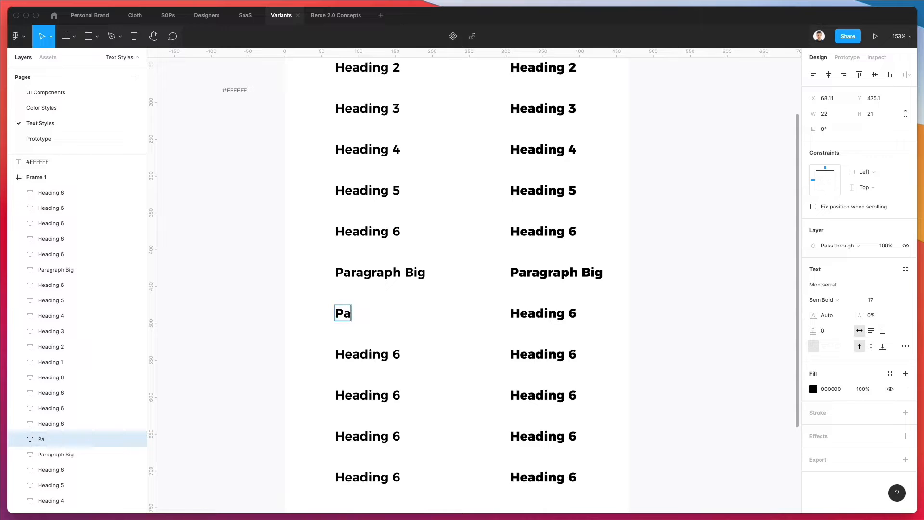
text(ragraph )
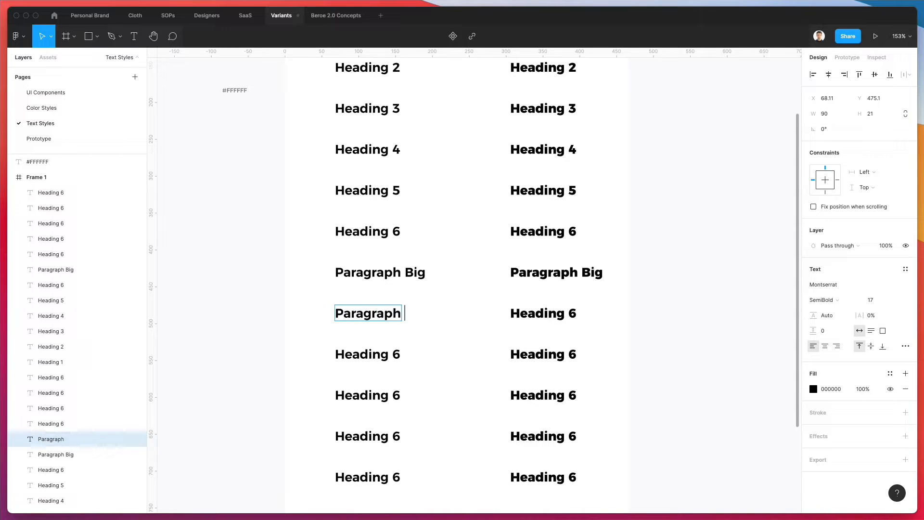
text(N)
key(BackSpace)
text(Def)
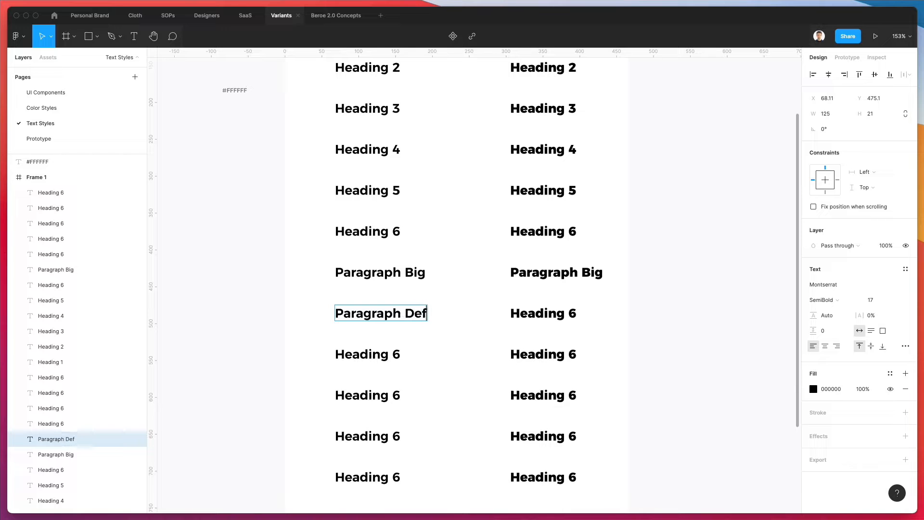
text(ault)
key(alt+shift+Left)
text(Normal)
Copy the Paragraph Normal wording into the ExtraBold text of the same row.
key(super+a)
double_click(566, 312)
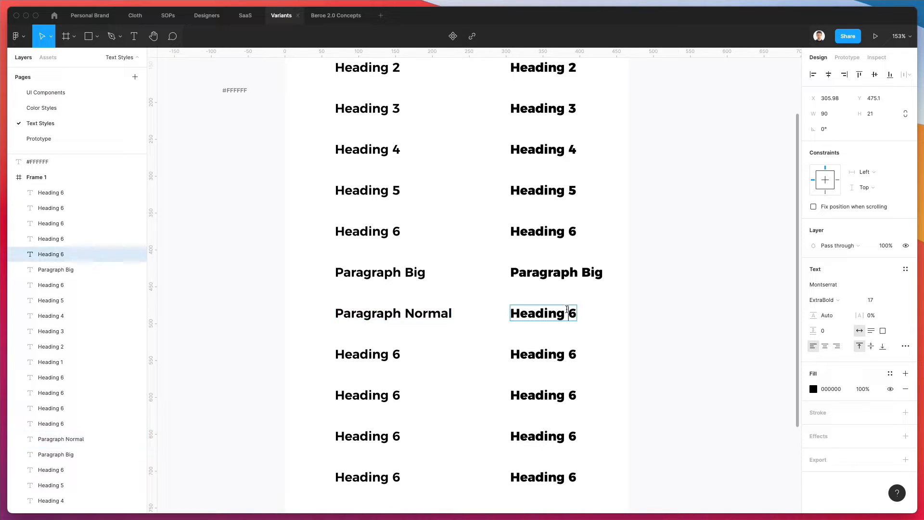
key(super+a)
key(super+v)
Replace both texts in the row below Paragraph Normal with Label 1.
double_click(367, 354)
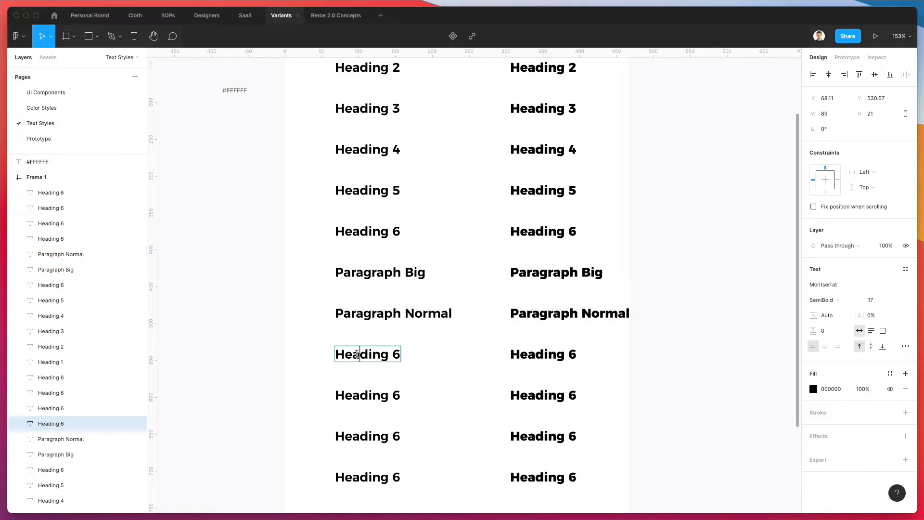
key(super+a)
text(Label)
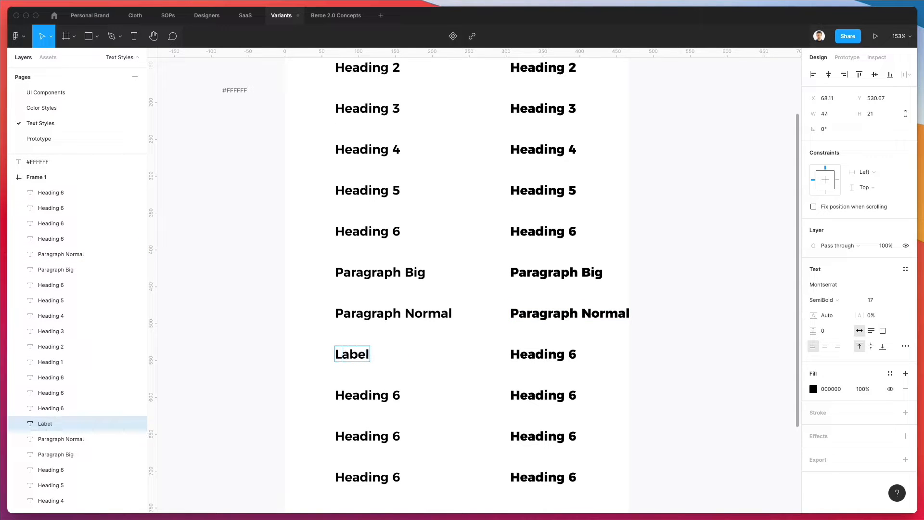
key(super+a)
key(super+c)
double_click(570, 353)
key(super+a)
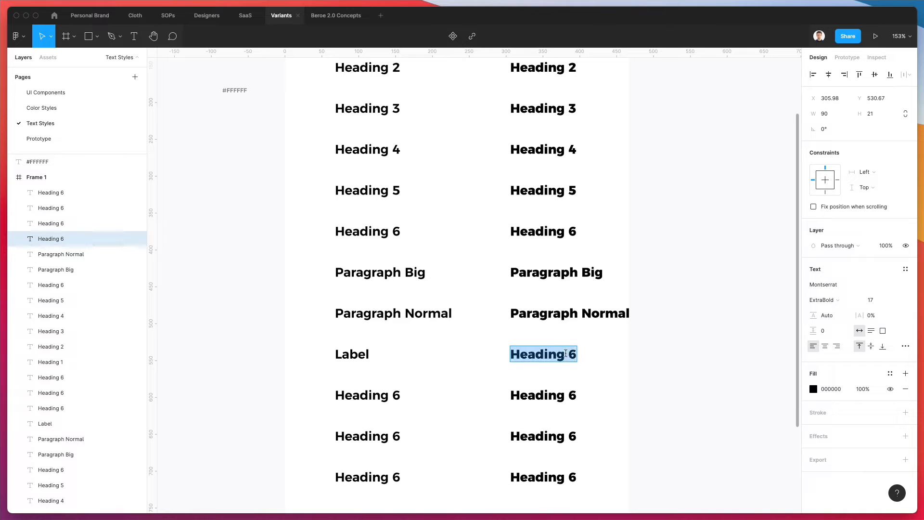
key(super+v)
text(1)
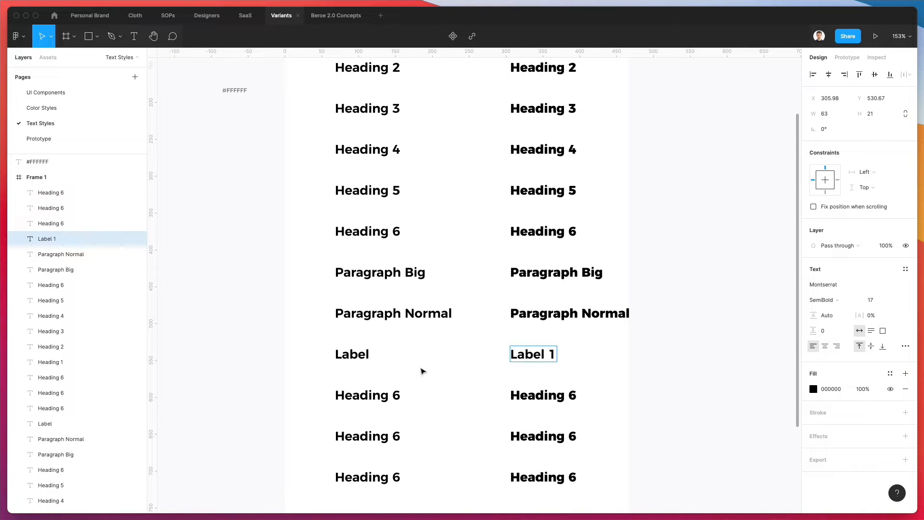
double_click(364, 351)
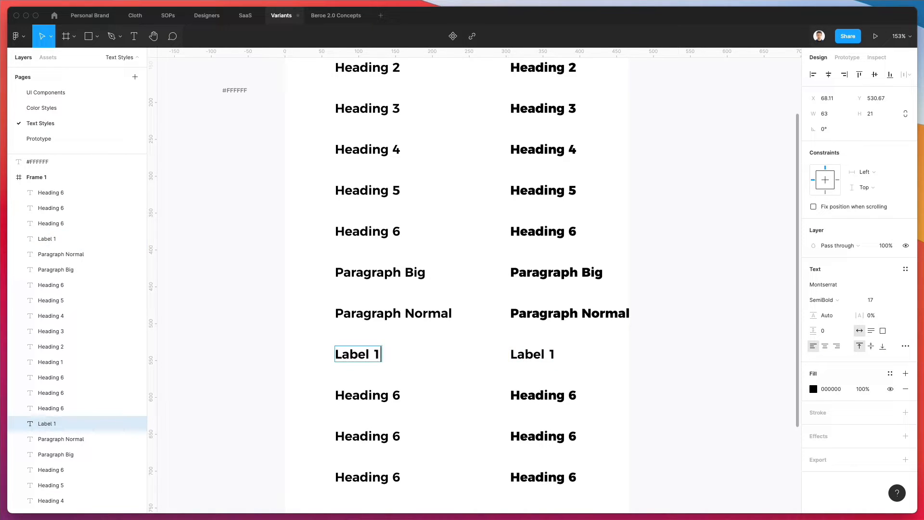
Replace both texts in the row below Label 1 with Label 2, keeping the second column's ExtraBold weight.
double_click(387, 399)
key(super+a)
key(super+v)
text(2)
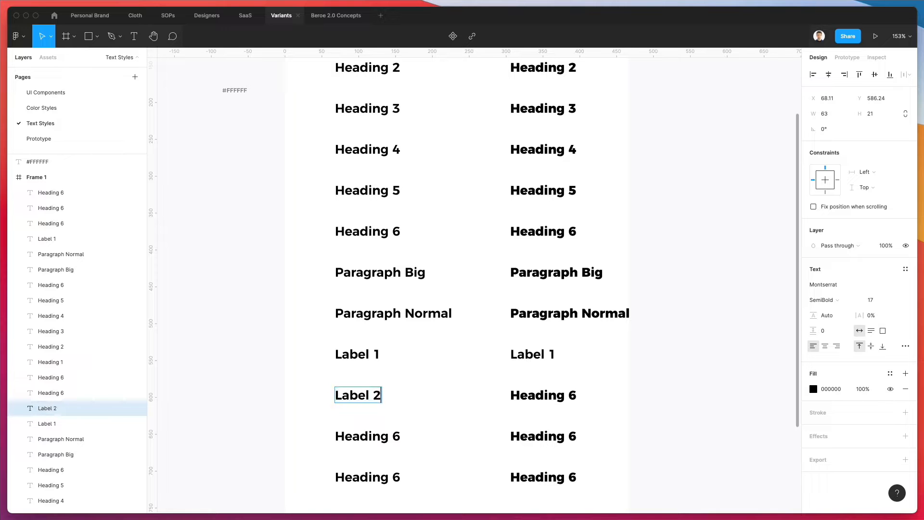
key(super+a)
double_click(522, 393)
key(super+a)
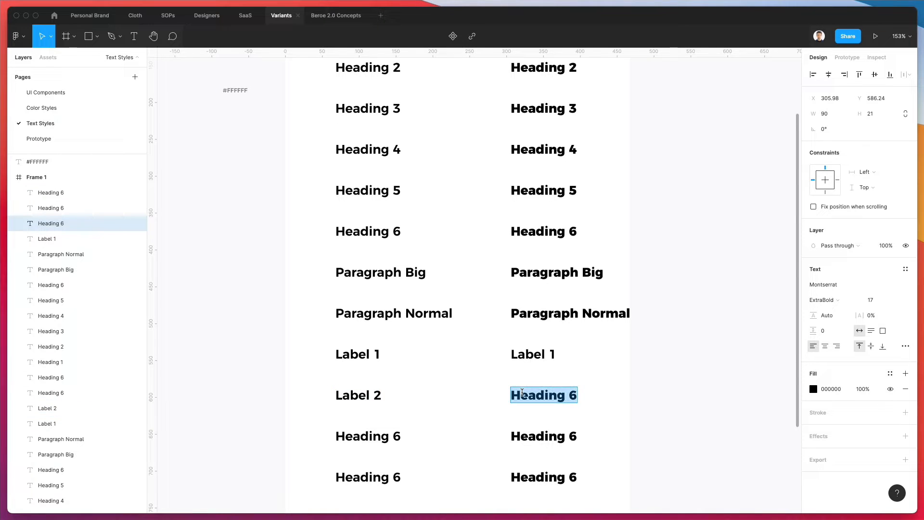
key(super+v)
click(594, 387)
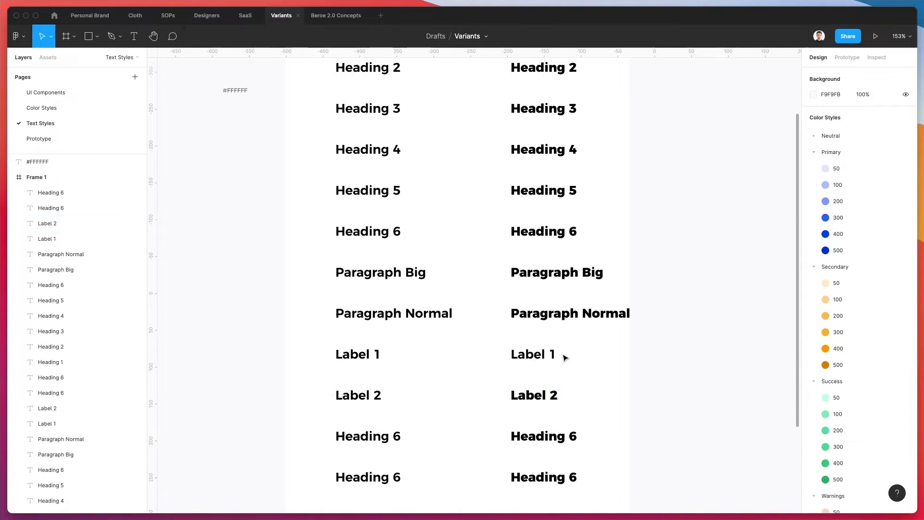
Set the font weight of the second column's Label 1 text to ExtraBold.
click(549, 355)
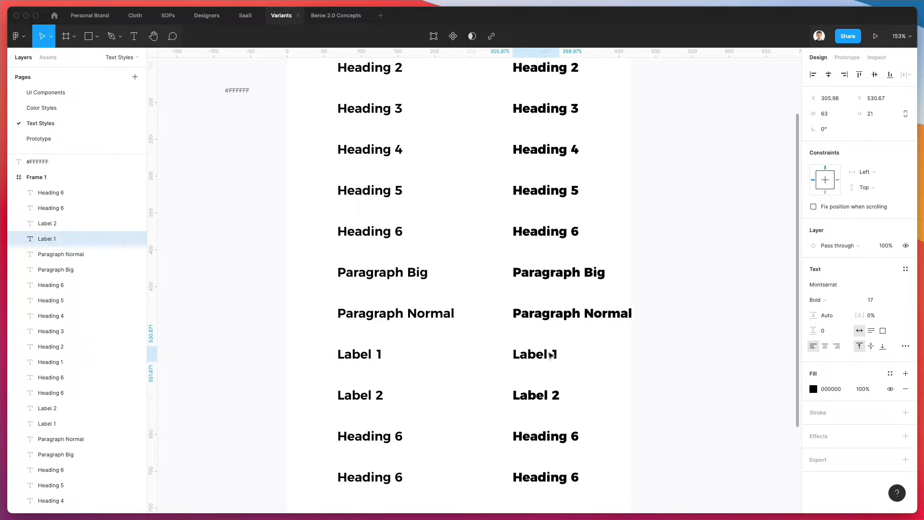
click(842, 302)
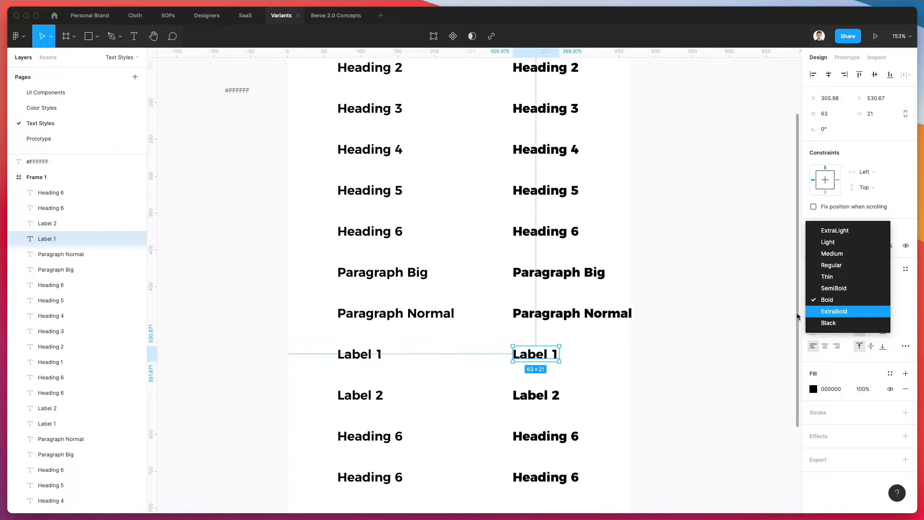
click(651, 351)
Widen the frame holding the text samples to about 515 so Paragraph Normal in the second column fits inside.
scroll(652, 351, down, 4)
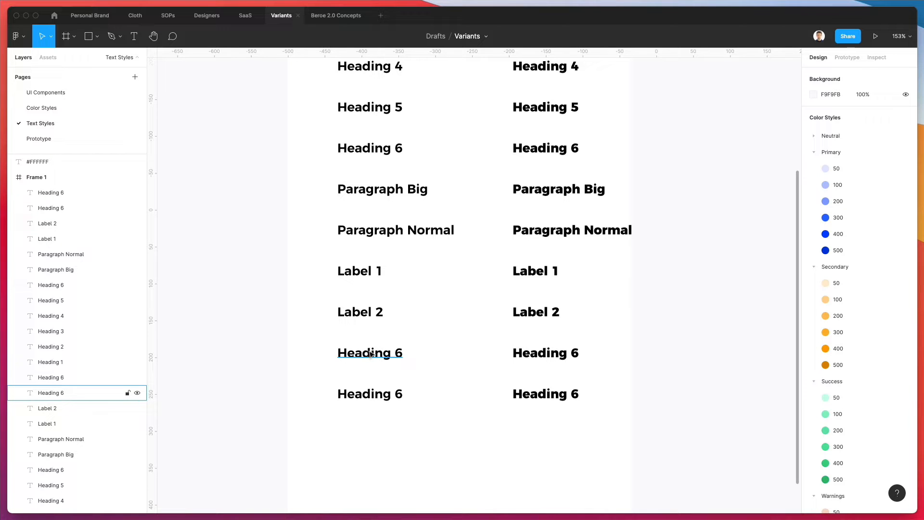
scroll(429, 323, up, 4)
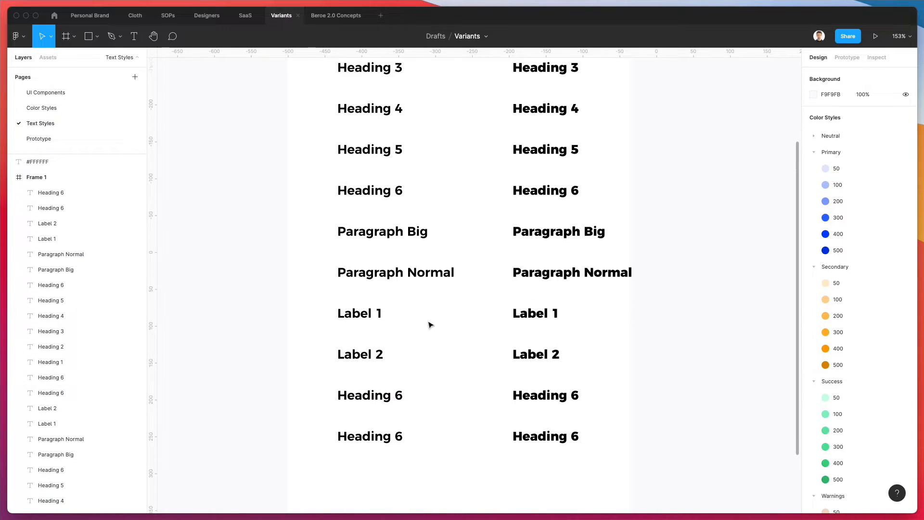
scroll(458, 375, down, 3)
scroll(405, 120, up, 5)
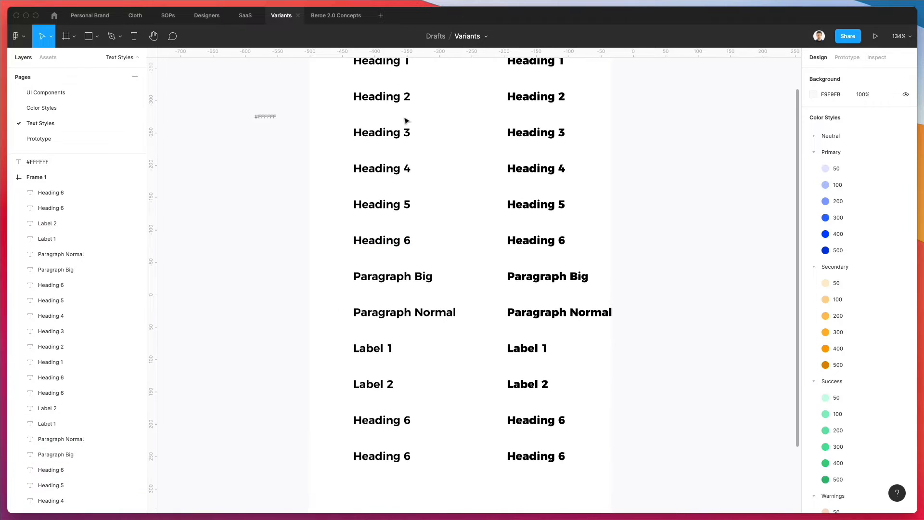
click(324, 98)
scroll(552, 235, down, 3)
scroll(552, 235, right, 3)
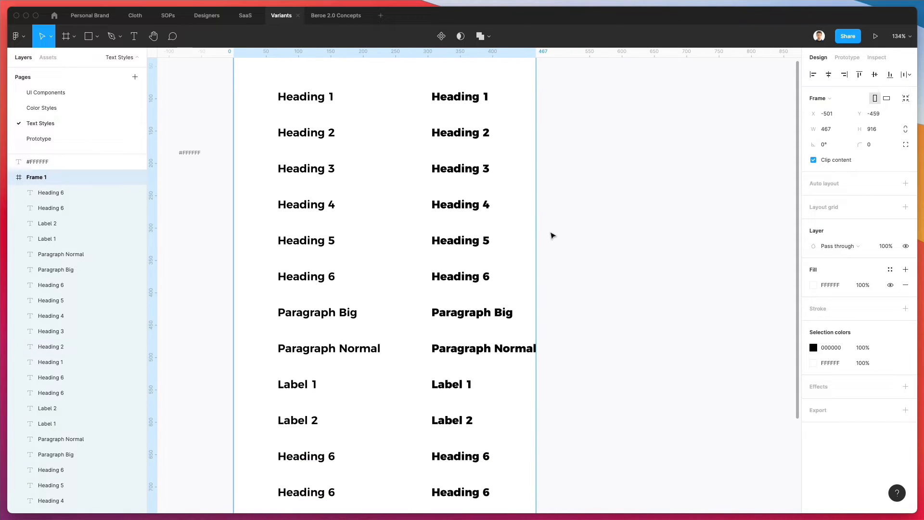
drag(536, 236, 567, 236)
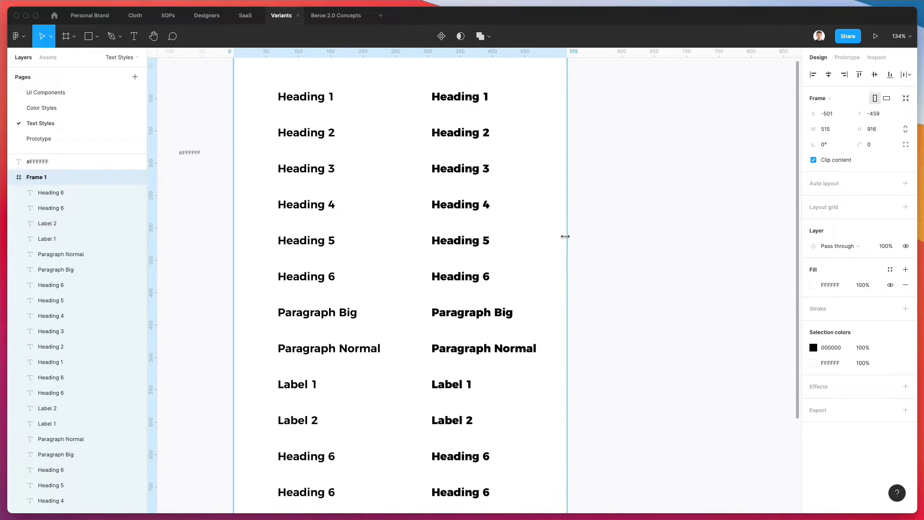
Delete the four leftover Heading 6 texts in the two rows below Label 2.
scroll(570, 270, down, 4)
click(610, 345)
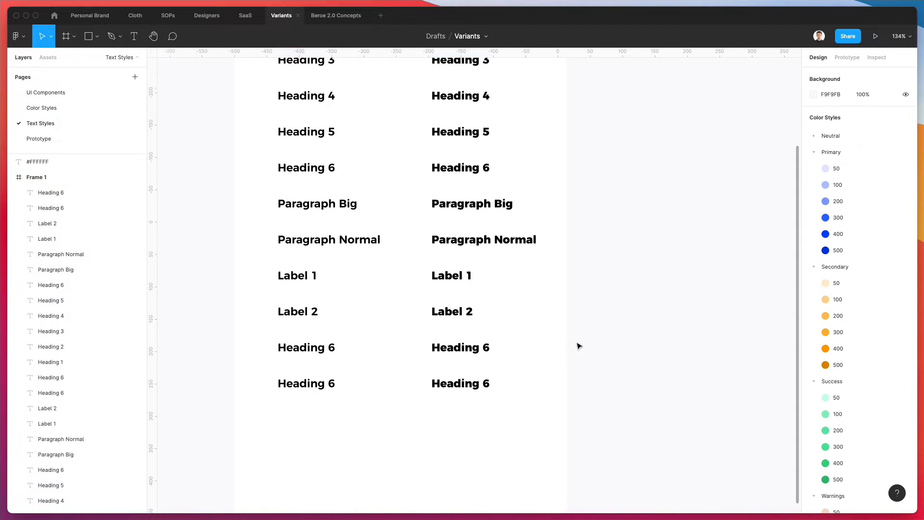
scroll(577, 346, left, 1)
drag(264, 327, 579, 421)
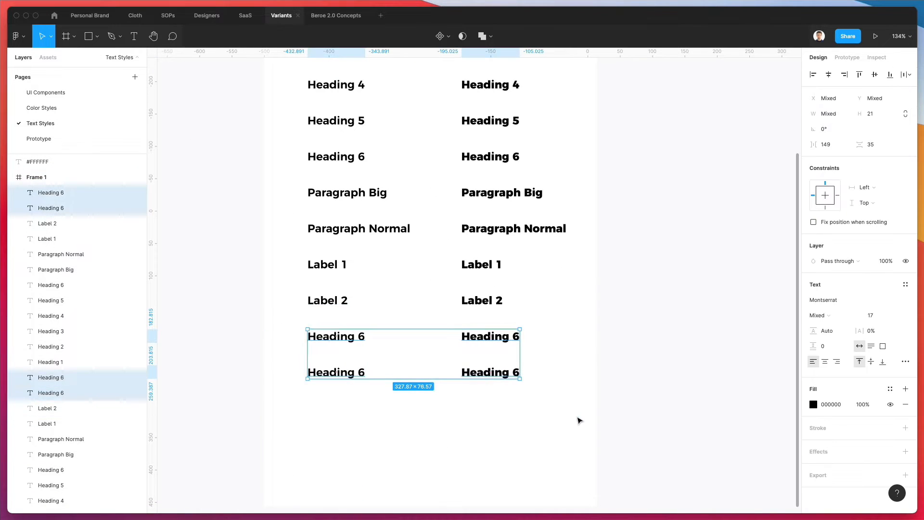
key(Delete)
Move all the text samples together up inside the frame, placing Heading 1 at a Y position of about 59.
scroll(406, 270, down, 5)
scroll(407, 270, up, 5)
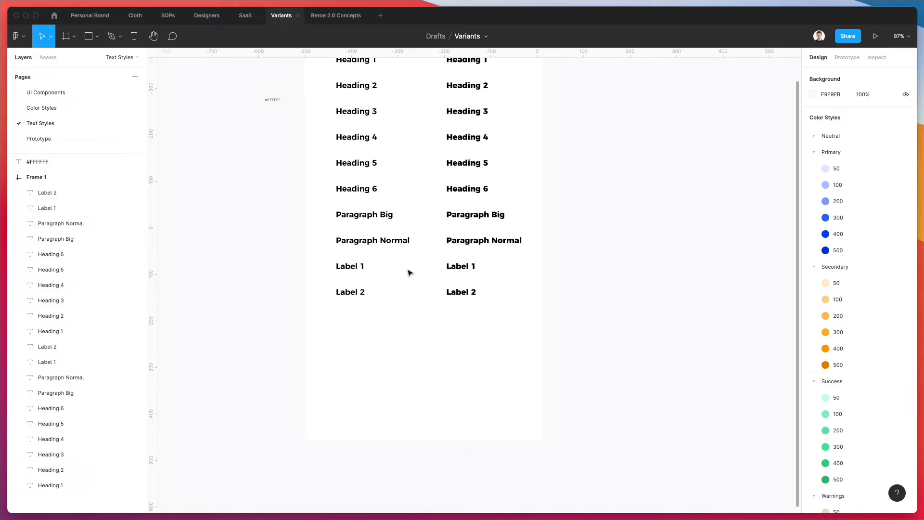
click(311, 98)
click(283, 125)
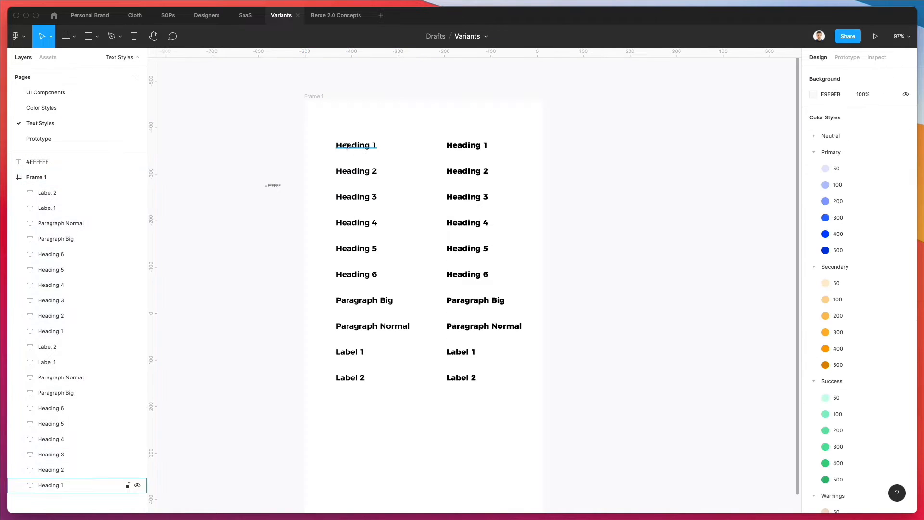
drag(330, 133, 518, 417)
key(shift+Up)
key(shift+Up)
key(shift+Up)
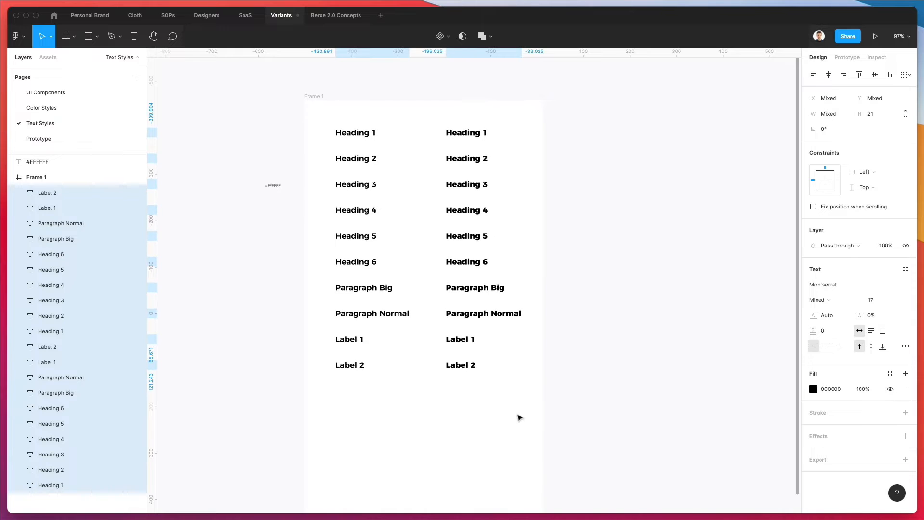
Shorten the frame from its lower edge to a height of about 642, leaving a small margin below Label 2.
click(579, 300)
click(313, 96)
scroll(398, 276, down, 3)
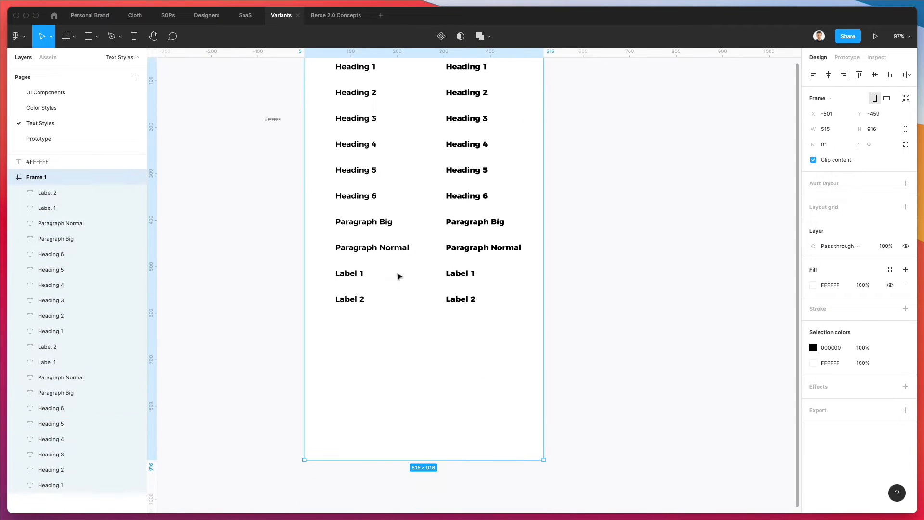
drag(420, 457, 410, 331)
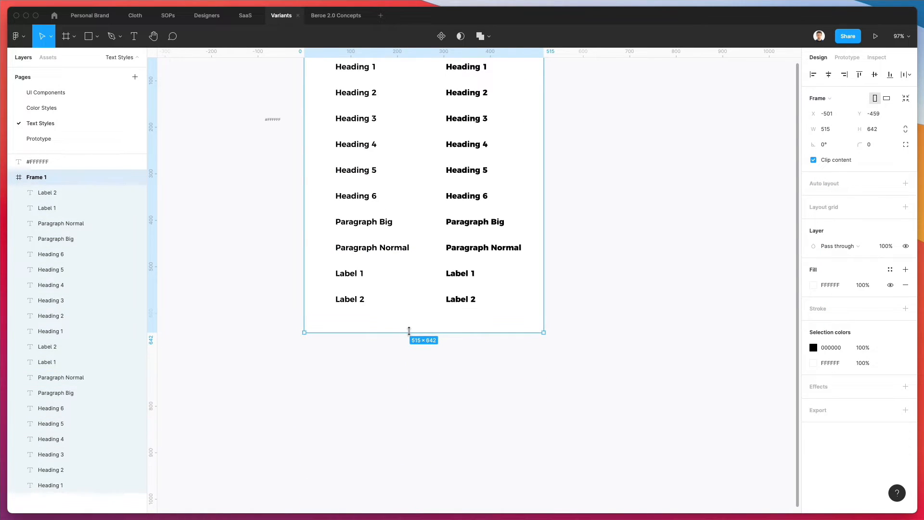
scroll(414, 334, up, 2)
click(428, 188)
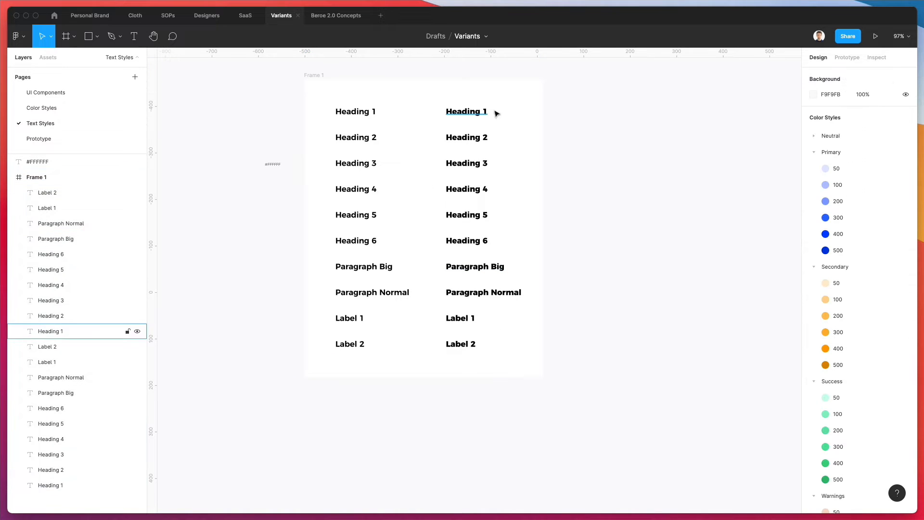
Set the font size of all paragraph and label texts in both columns to 11.
scroll(380, 112, up, 5)
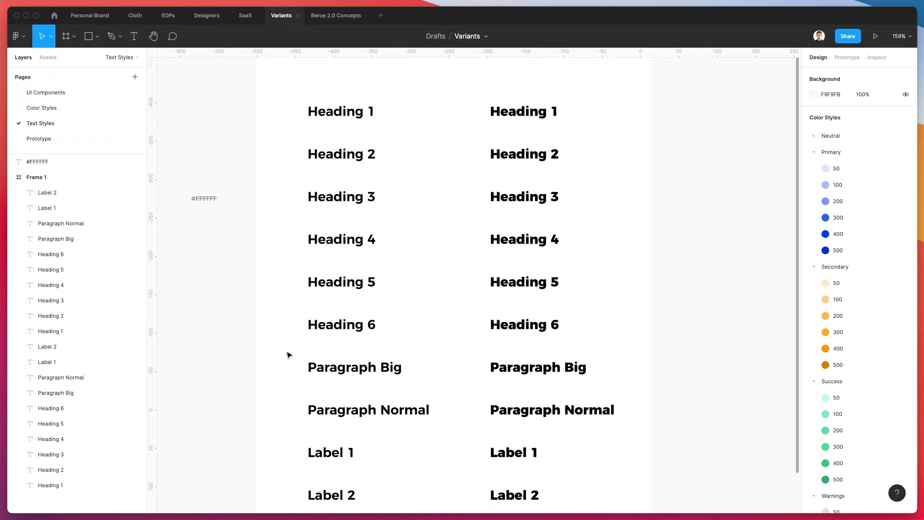
drag(287, 353, 595, 469)
click(863, 301)
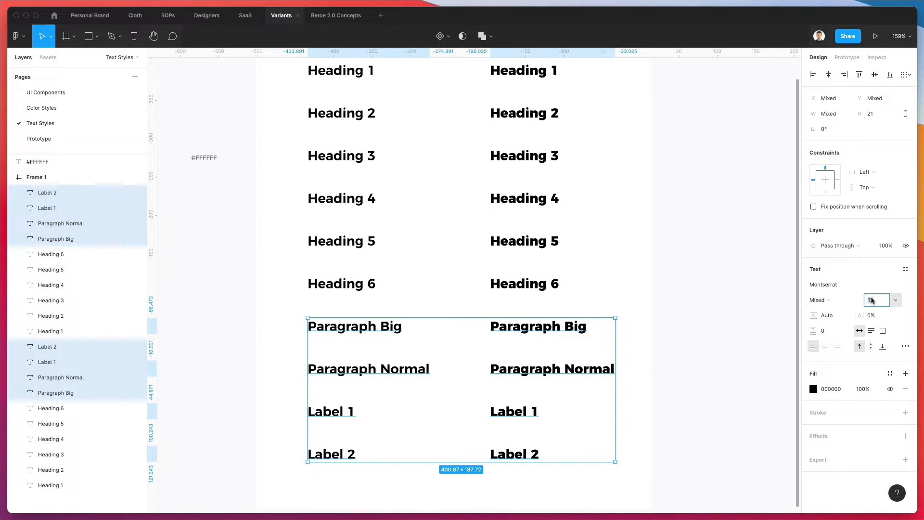
key(Down)
key(Down)
key(Down)
key(Down)
key(Down)
key(Down)
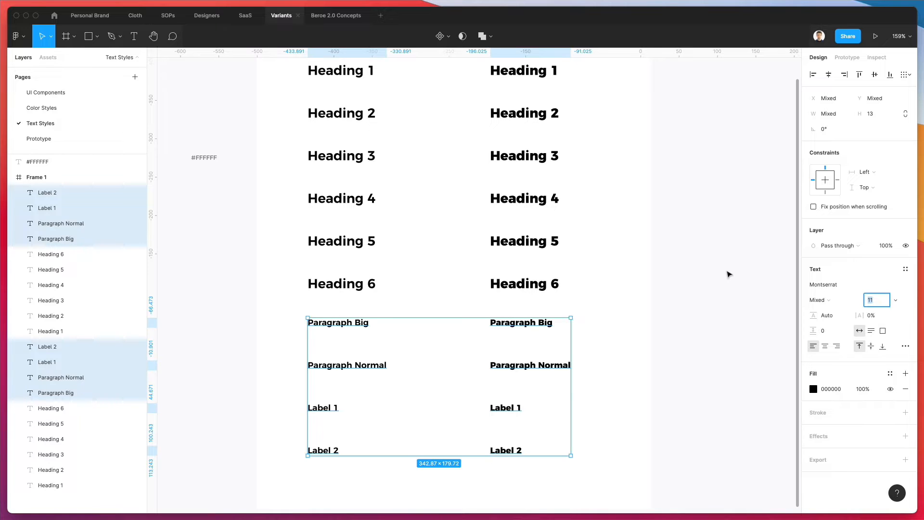
click(708, 295)
Set the font weight of the first column's Paragraph Big and Paragraph Normal to Regular.
scroll(716, 314, up, 1)
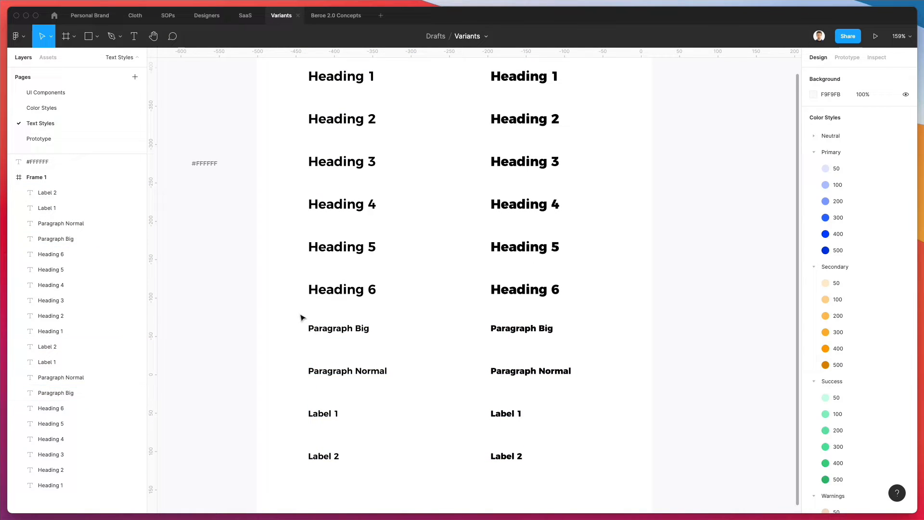
drag(301, 315, 377, 365)
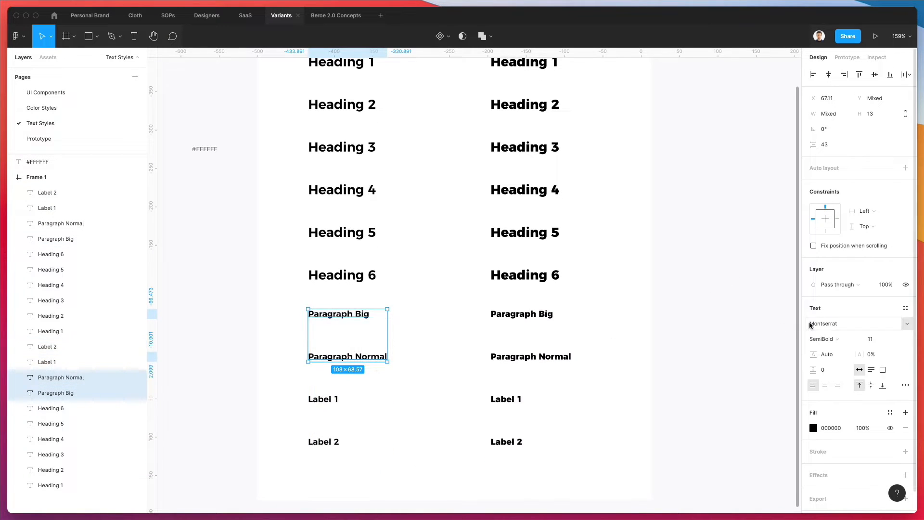
click(823, 339)
click(834, 315)
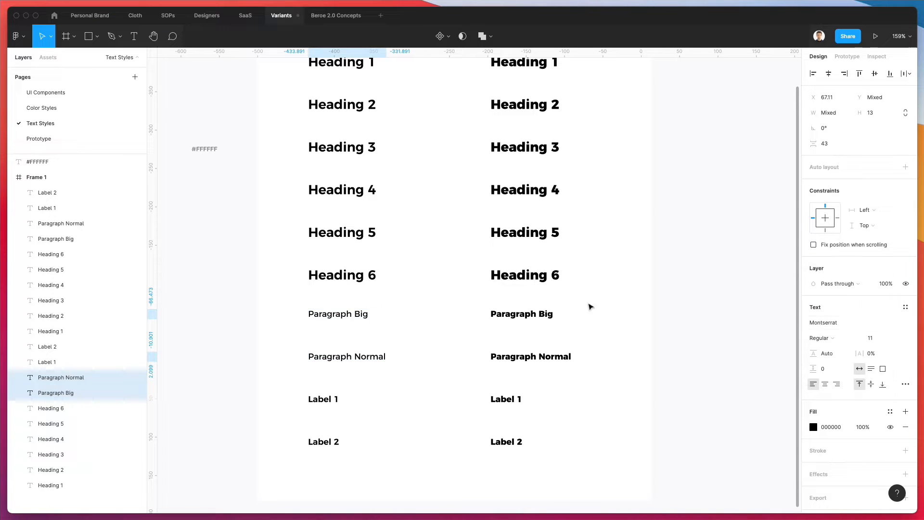
Set the font weight of the second column's Paragraph Big and Paragraph Normal to SemiBold.
drag(491, 318, 572, 371)
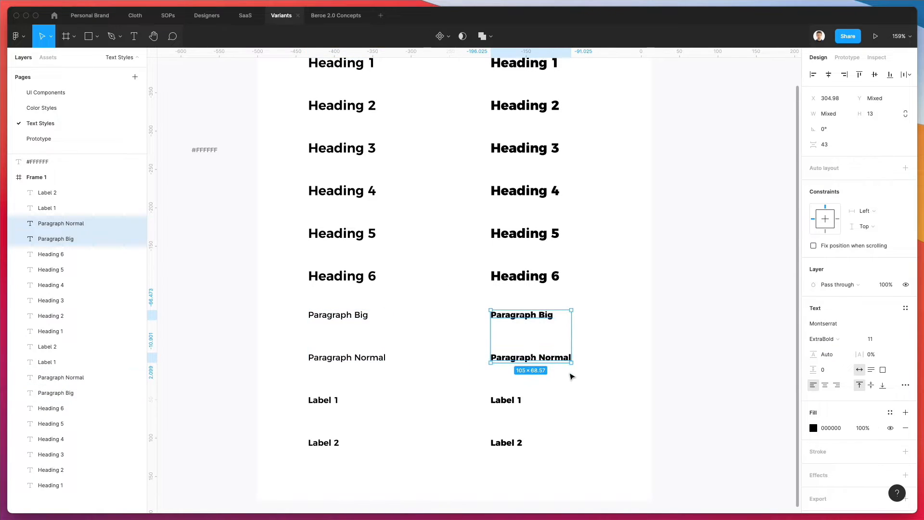
click(827, 339)
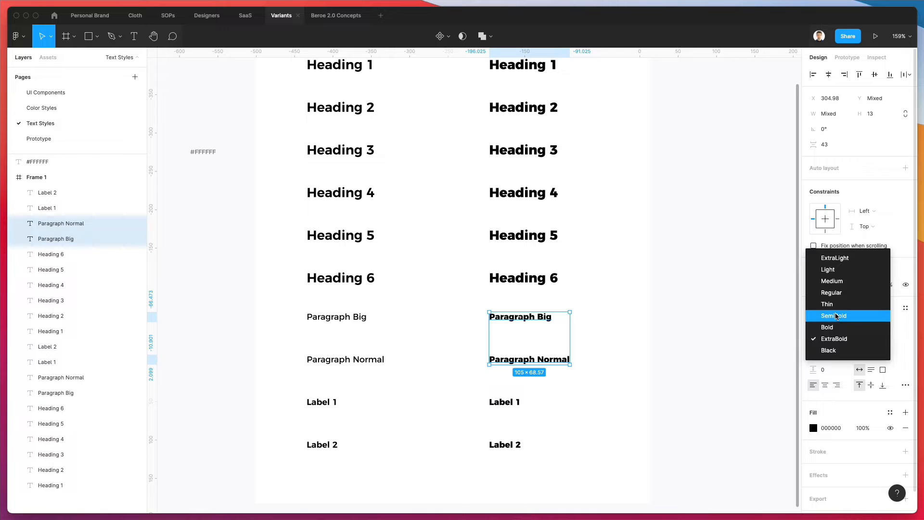
click(835, 315)
click(645, 321)
scroll(647, 327, up, 3)
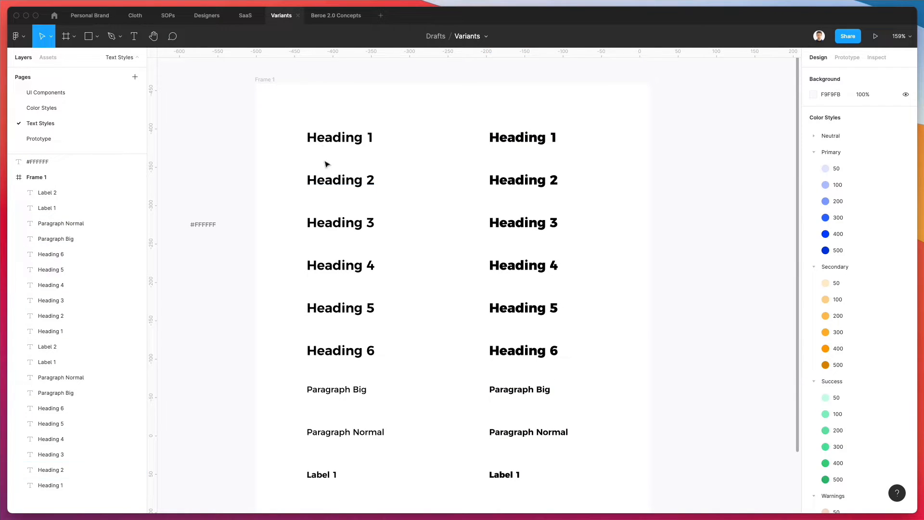
Set the font size of both Heading 1 texts to 24.
drag(277, 117, 575, 155)
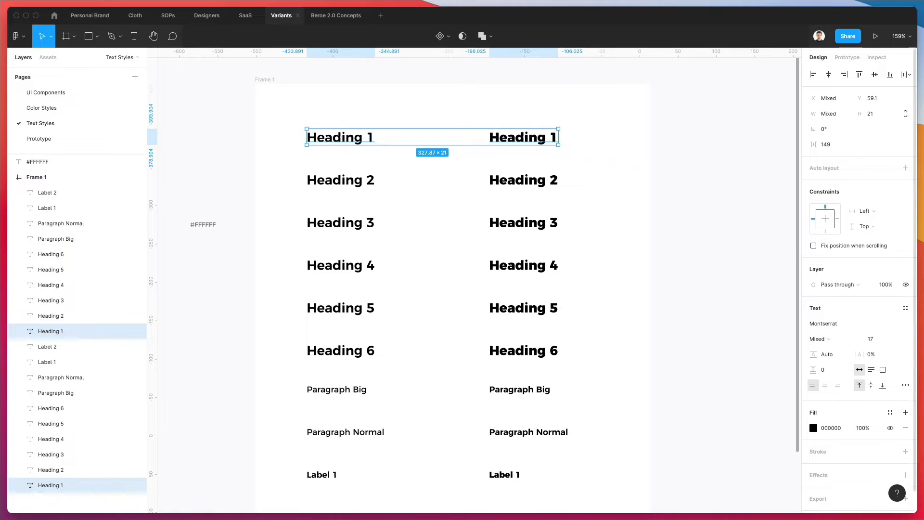
click(870, 340)
key(Up)
key(Up)
key(Up)
key(Up)
key(Up)
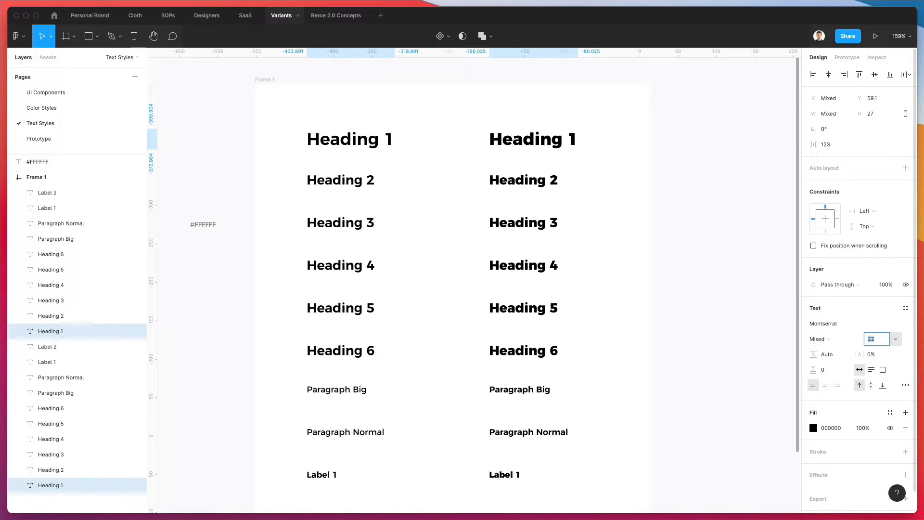
key(Up)
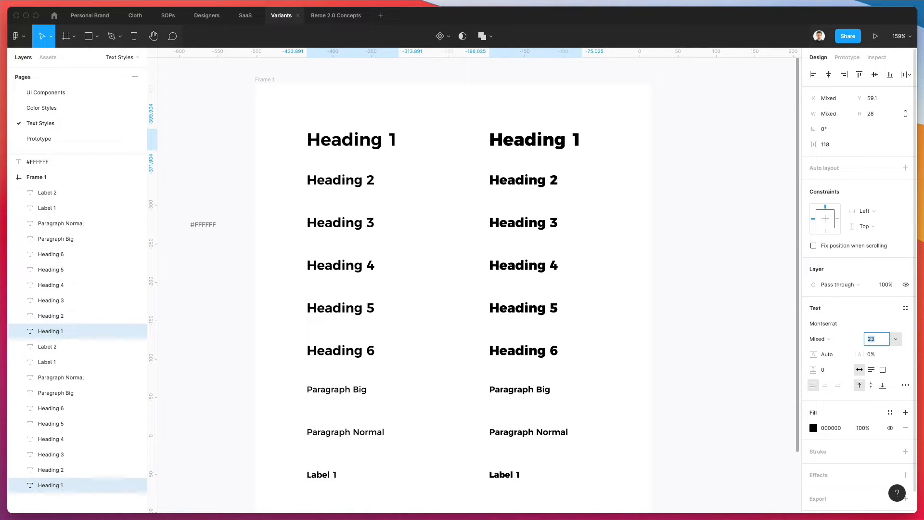
key(Up)
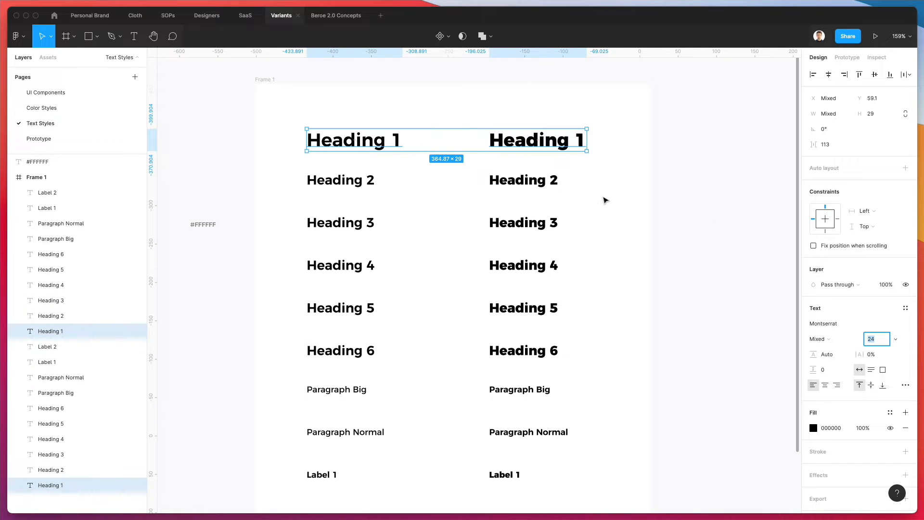
Set the font size of both Heading 2 texts to 21.
drag(607, 200, 265, 169)
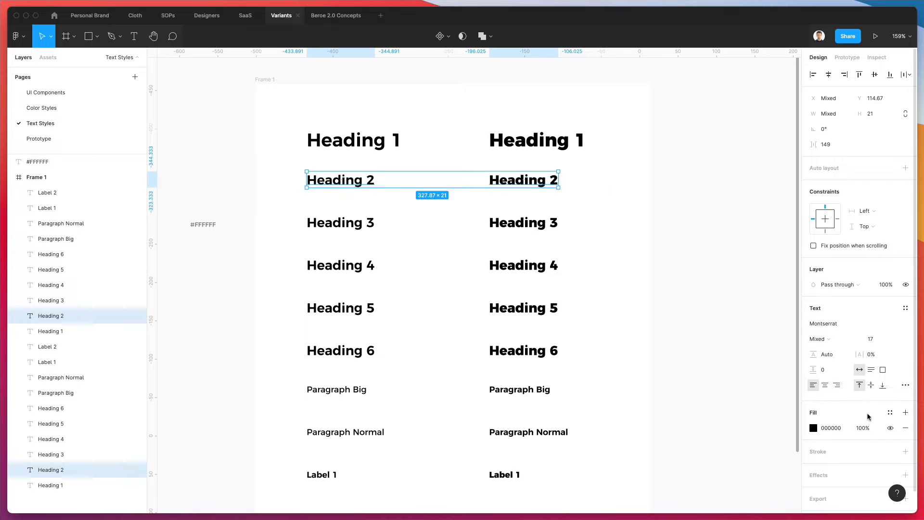
click(874, 339)
key(Up)
key(Up)
key(Up)
key(Up)
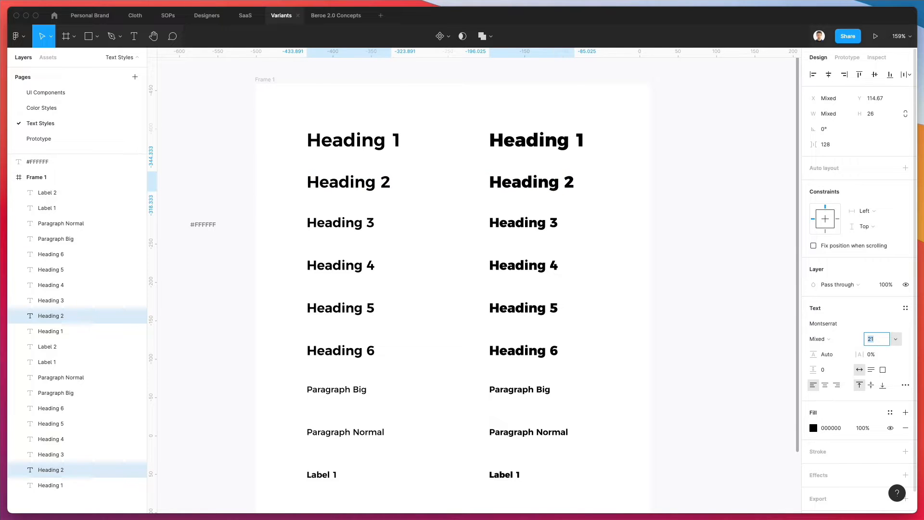
Set the font size of both Heading 4 texts to 14, leaving Heading 3 as it is.
drag(600, 210, 602, 294)
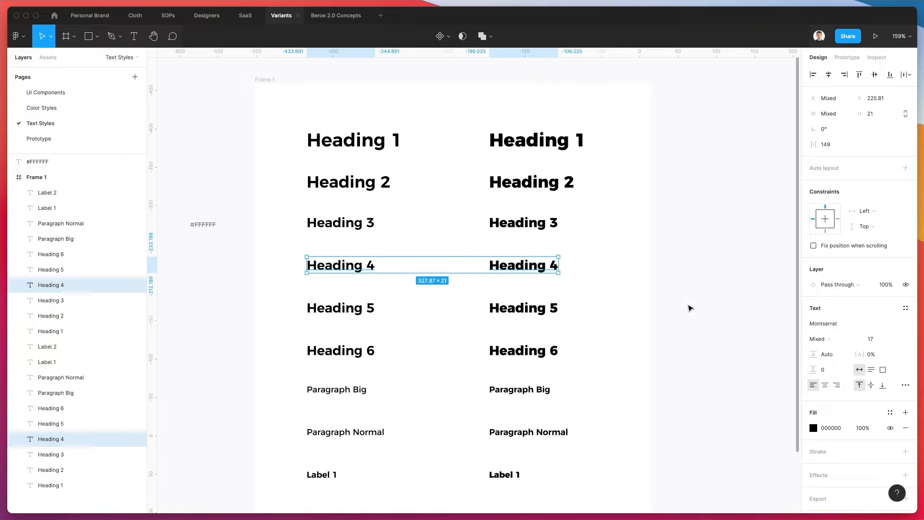
click(874, 339)
key(Down)
key(Down)
key(Down)
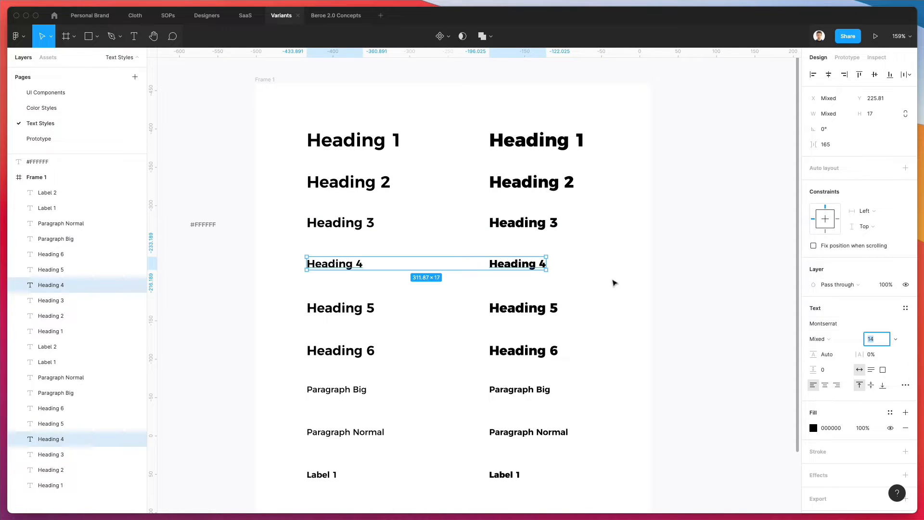
Set the font size of both Heading 5 texts to 13.
drag(600, 294, 299, 320)
click(872, 339)
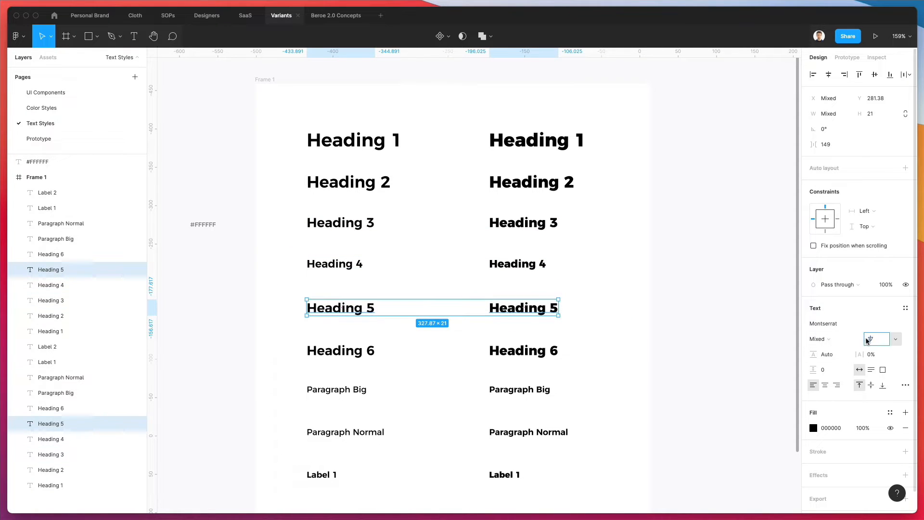
key(Down)
key(Down)
key(Down)
key(Down)
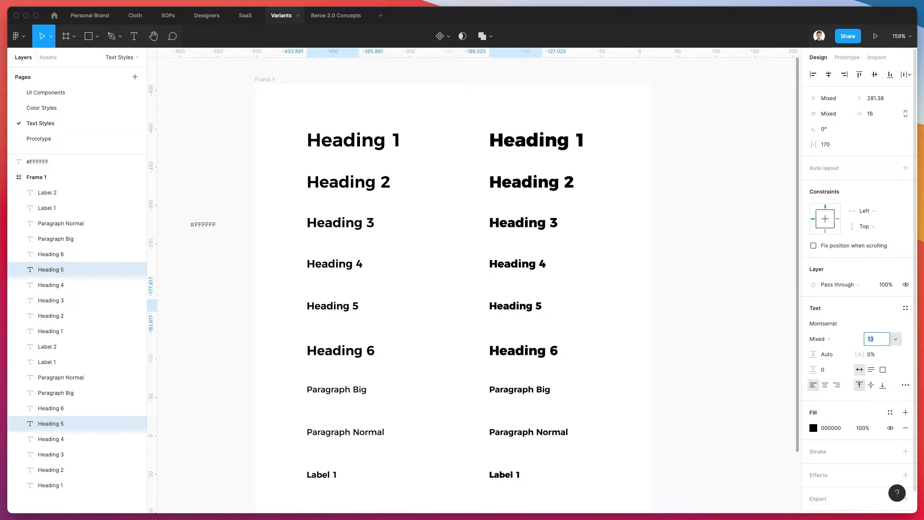
Set the font size of both Heading 6 texts to 11.
drag(637, 344, 308, 364)
click(872, 339)
key(Down)
key(Down)
key(Down)
key(Down)
key(Down)
key(Down)
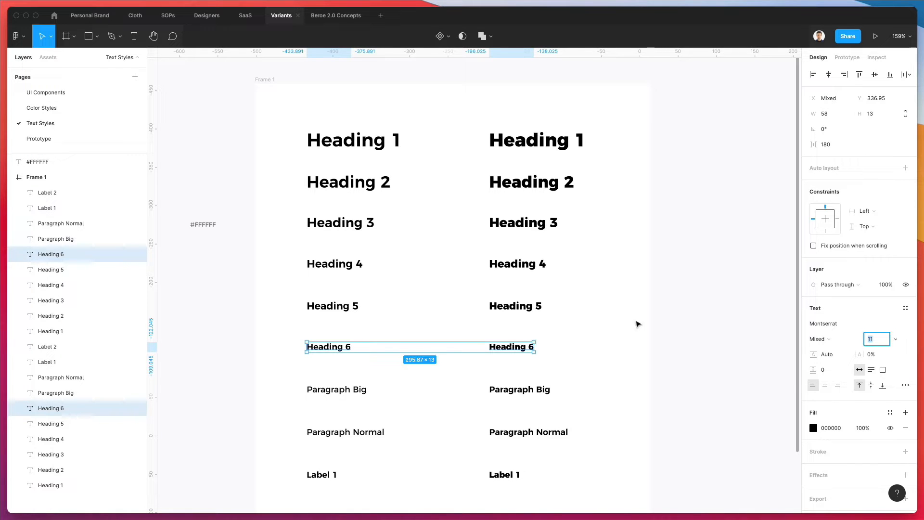
click(604, 313)
Set the letter case of all four Label 1 and Label 2 texts to uppercase.
scroll(609, 323, down, 3)
scroll(615, 399, down, 3)
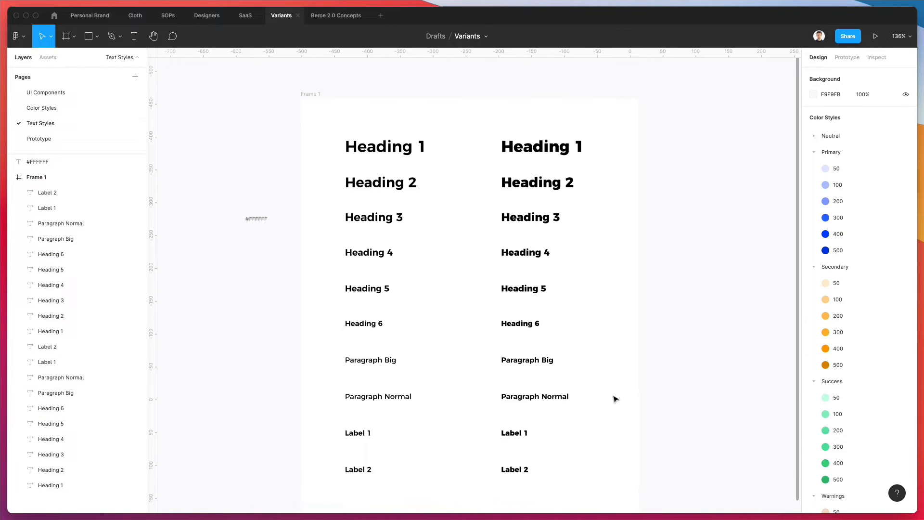
drag(579, 402, 288, 495)
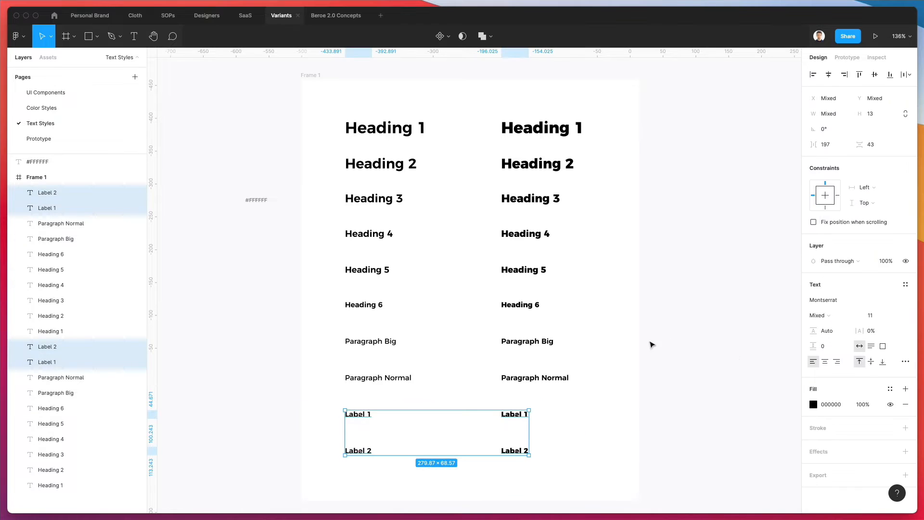
click(544, 377)
drag(590, 403, 334, 492)
click(905, 361)
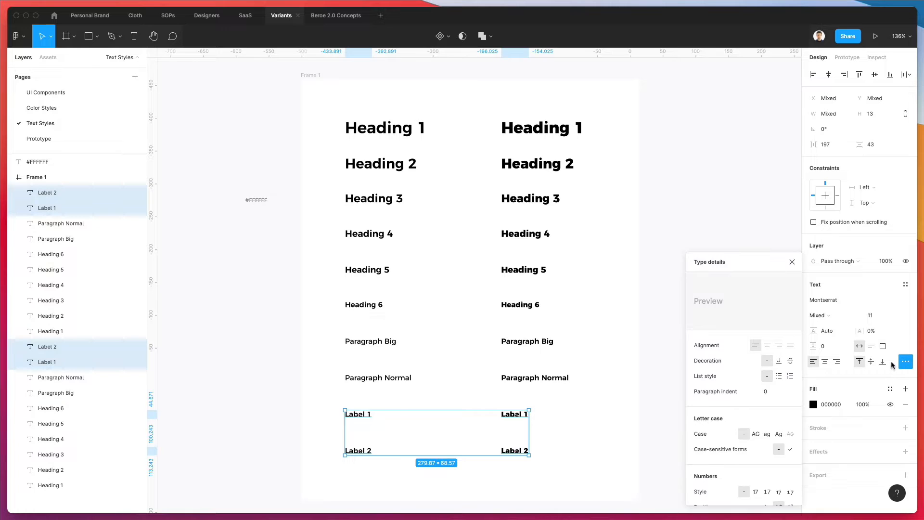
click(756, 434)
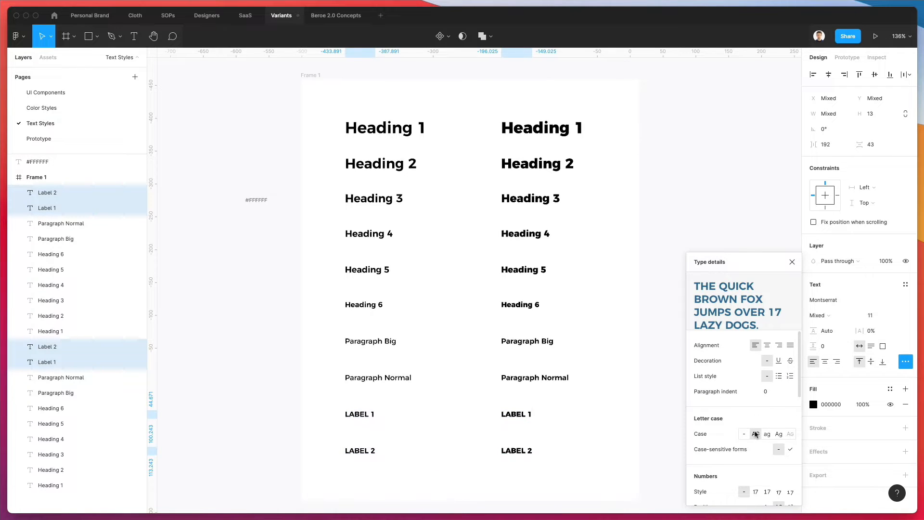
Reduce the font size of the four label texts to 9.
click(873, 315)
text(10)
key(Return)
key(Down)
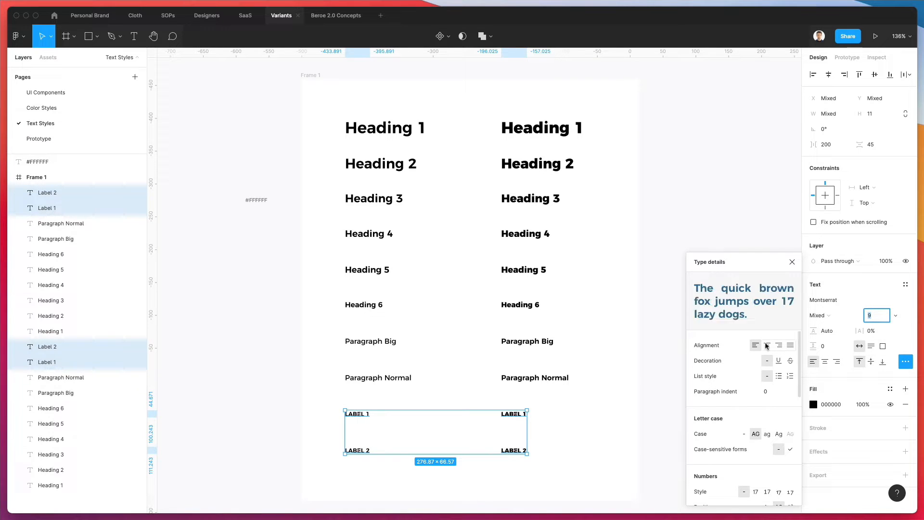
Set the letter spacing of the four label texts to 25%.
click(873, 331)
key(Up)
key(Up)
key(Up)
key(Up)
key(Up)
key(Up)
key(Up)
key(Up)
key(Up)
key(Up)
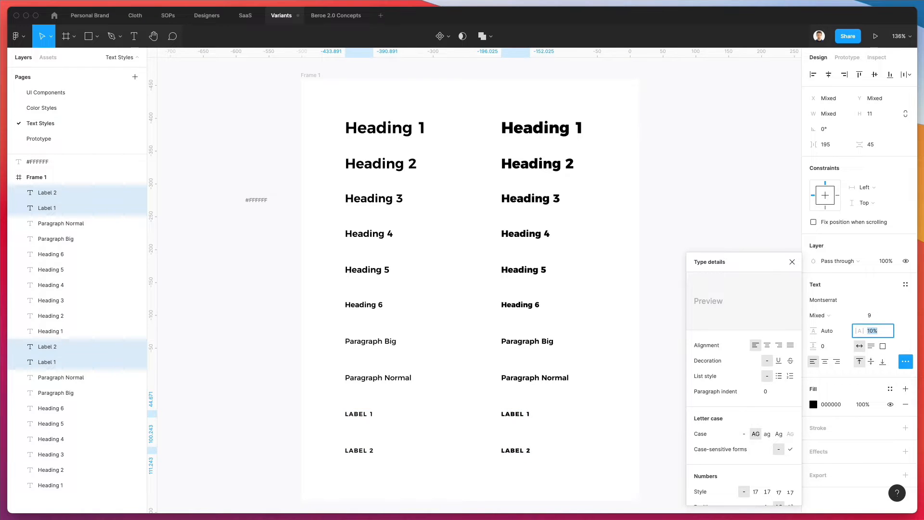
key(Up)
key(Up)
key(Up)
key(Up)
key(Up)
key(Up)
key(Up)
key(Up)
key(Up)
key(Up)
key(Up)
key(Up)
key(Up)
key(Up)
key(Up)
Set the font size of the four label texts to 8 and deselect them.
click(869, 315)
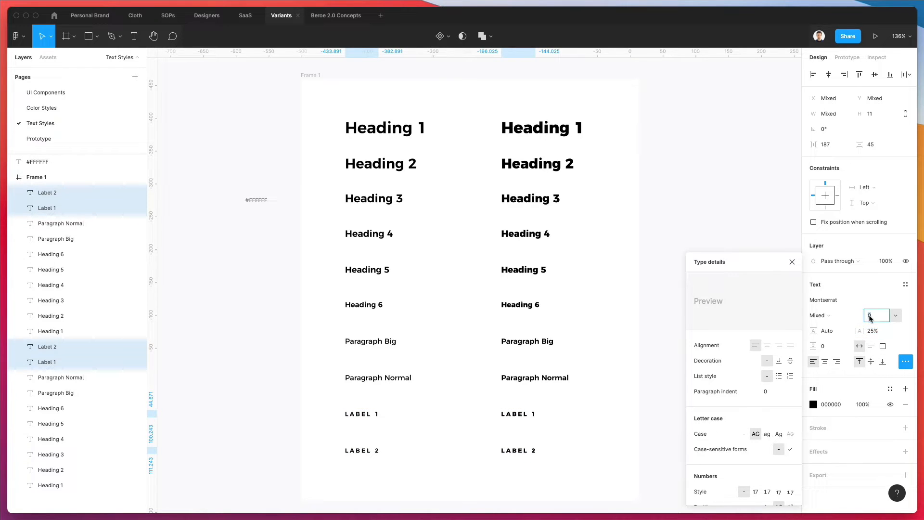
key(Down)
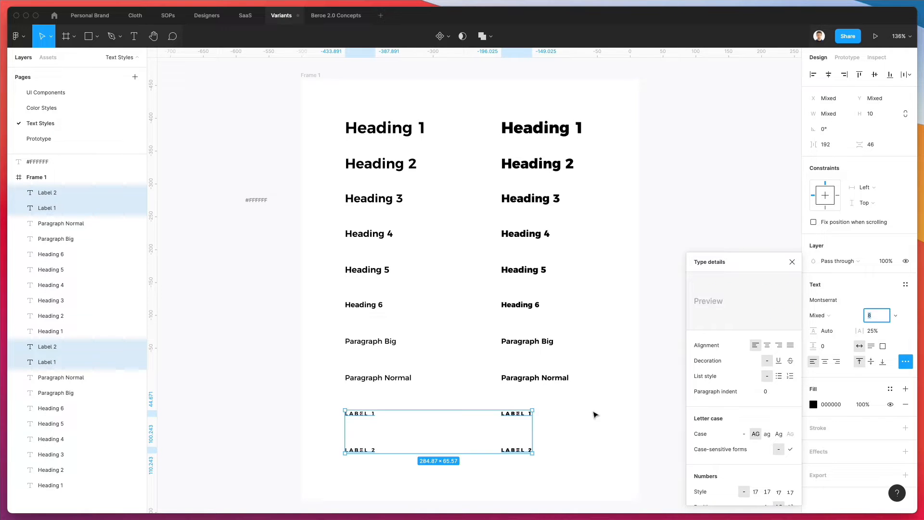
click(596, 413)
Delete the stray #FFFFFF text outside the frame.
scroll(599, 414, down, 3)
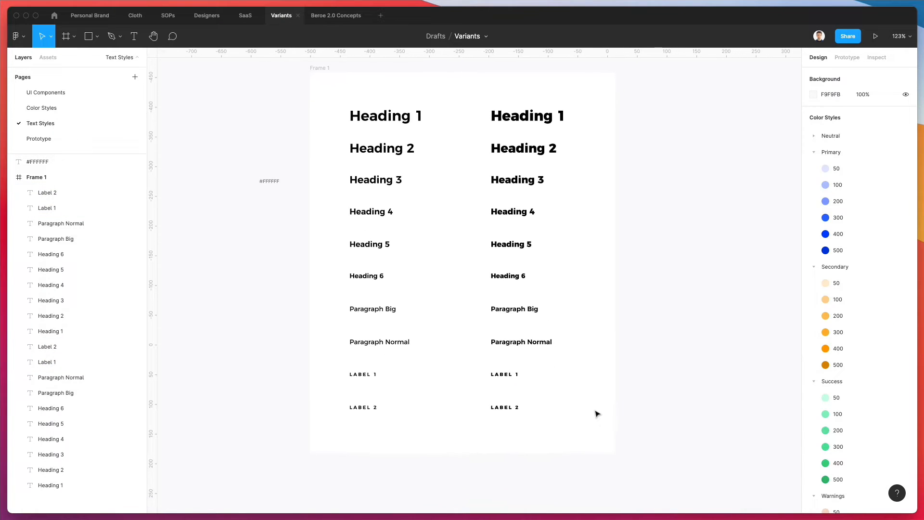
scroll(553, 384, up, 1)
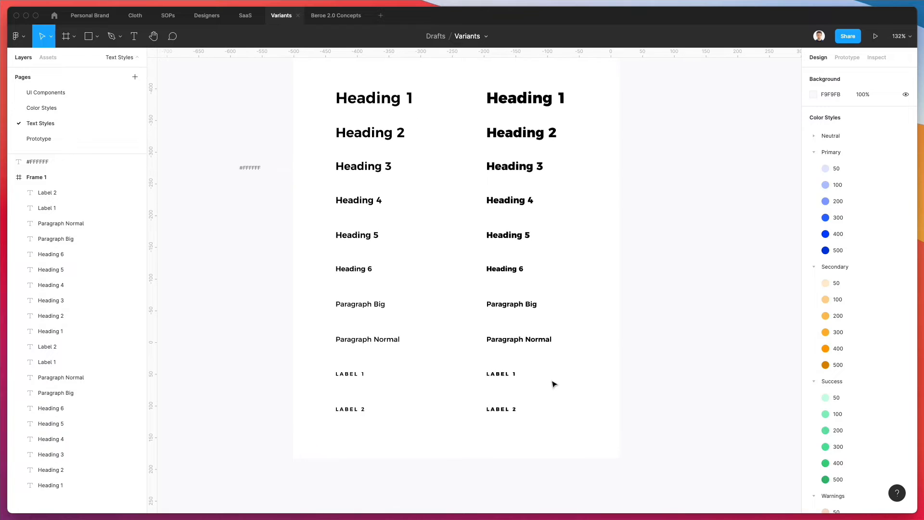
scroll(554, 383, up, 1)
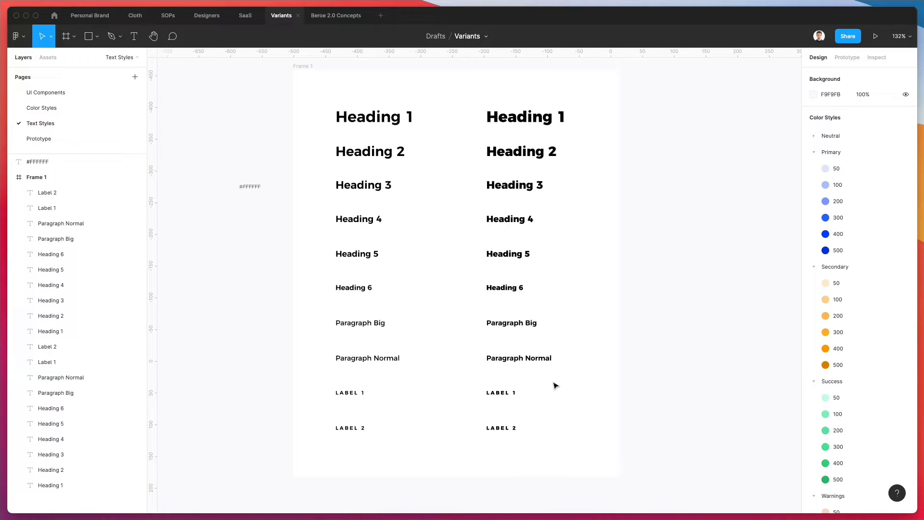
click(369, 117)
drag(213, 171, 246, 213)
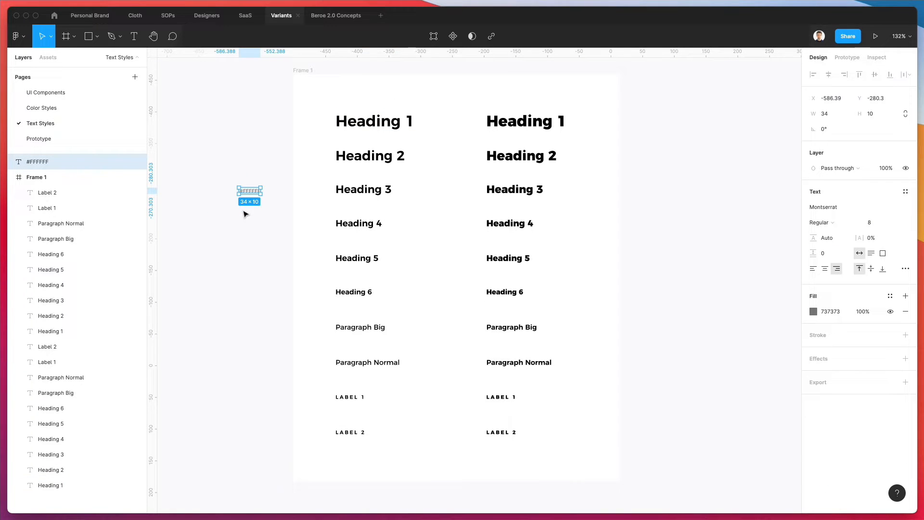
click(246, 213)
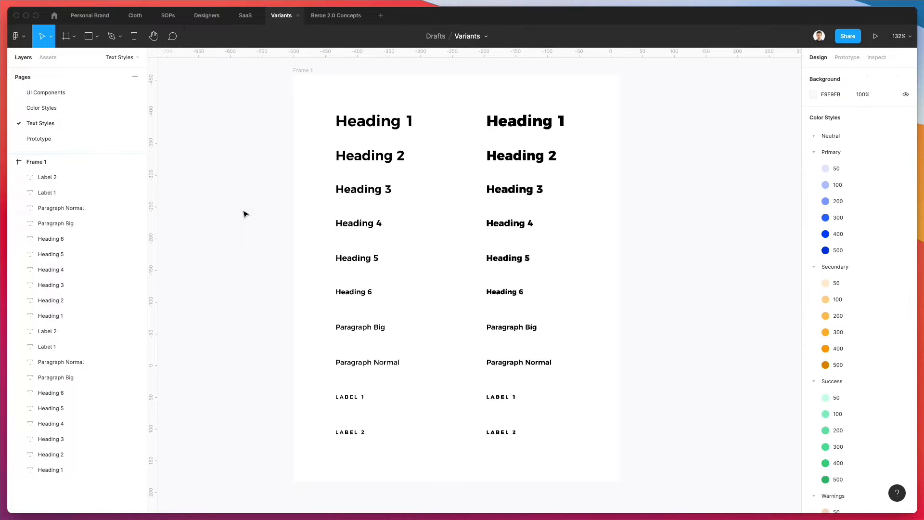
Set the font size of both Paragraph Normal texts to 9.
drag(307, 361, 546, 382)
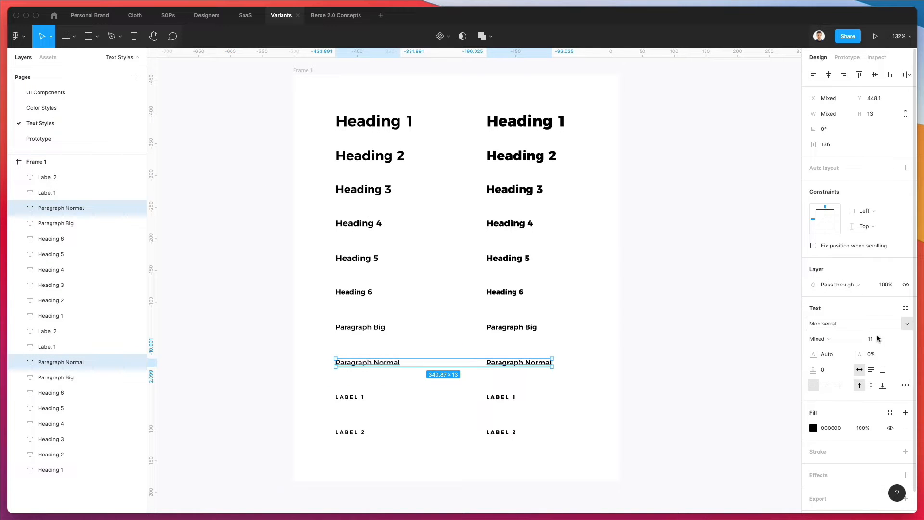
text(9)
key(Return)
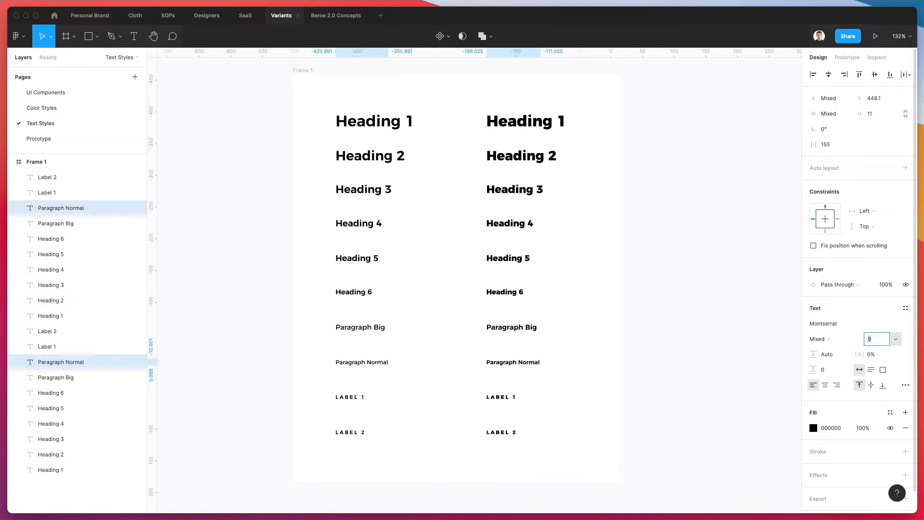
click(619, 337)
scroll(597, 325, left, 1)
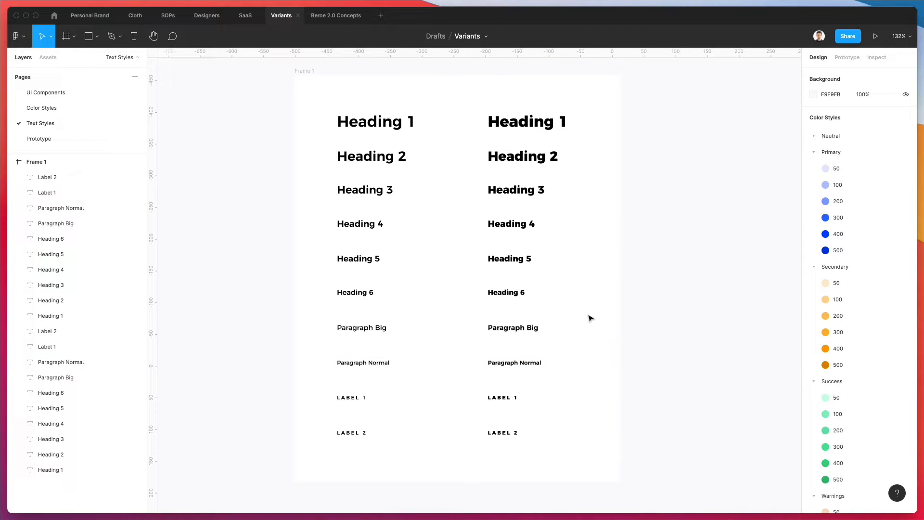
Distribute the vertical spacing evenly between all texts in the lighter-weight column.
drag(316, 103, 416, 507)
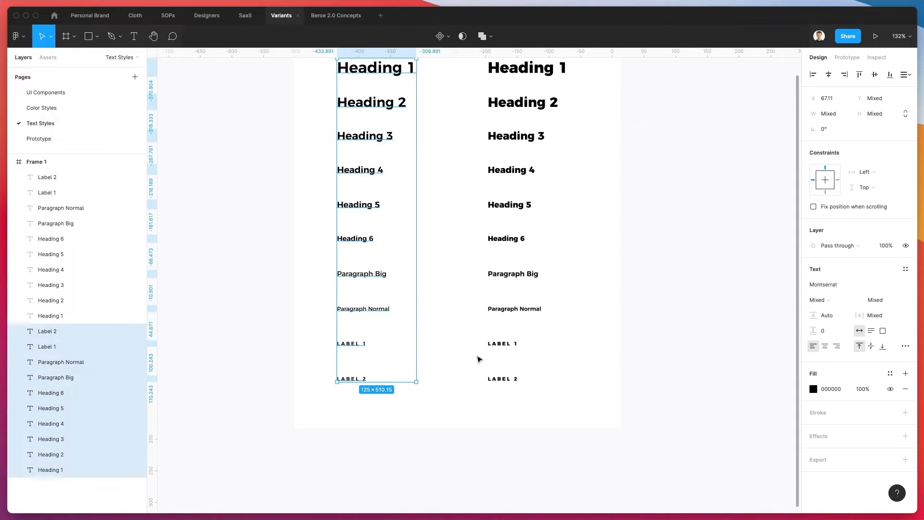
scroll(478, 360, up, 3)
click(906, 75)
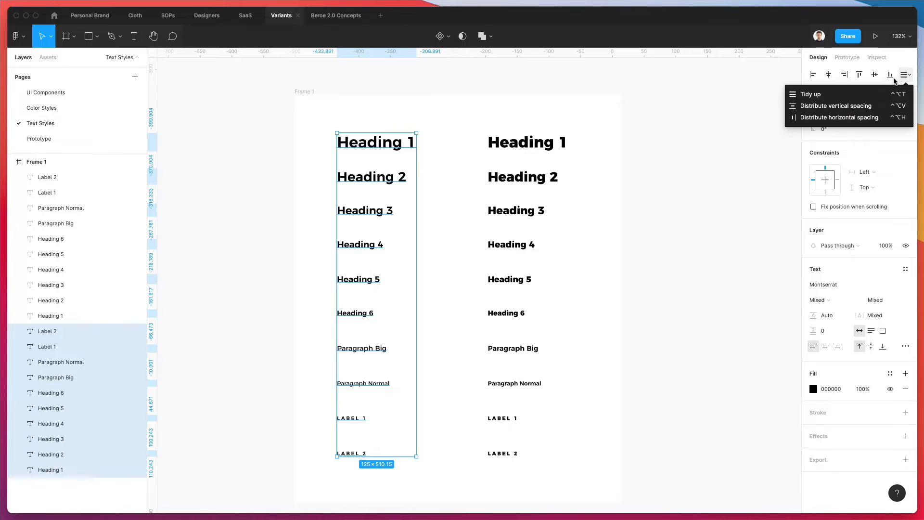
click(845, 107)
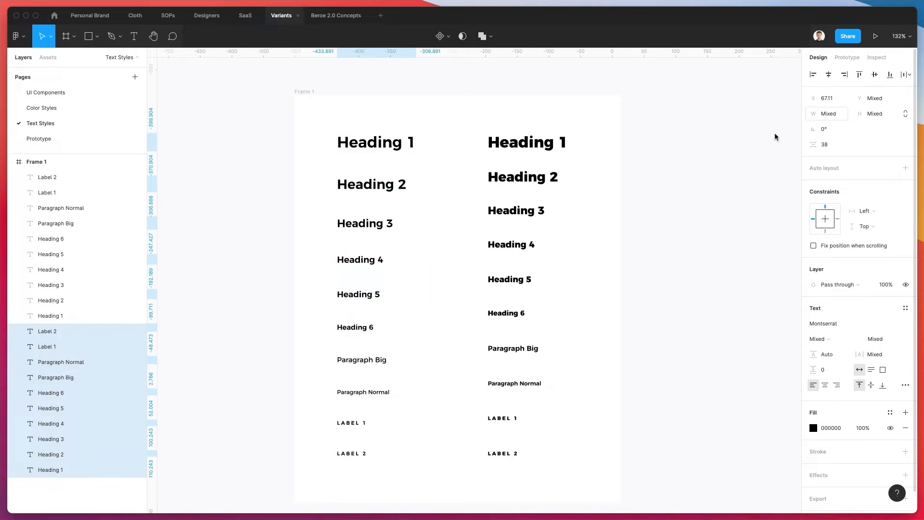
Distribute the vertical spacing evenly between all texts in the bolder column.
drag(457, 136, 560, 463)
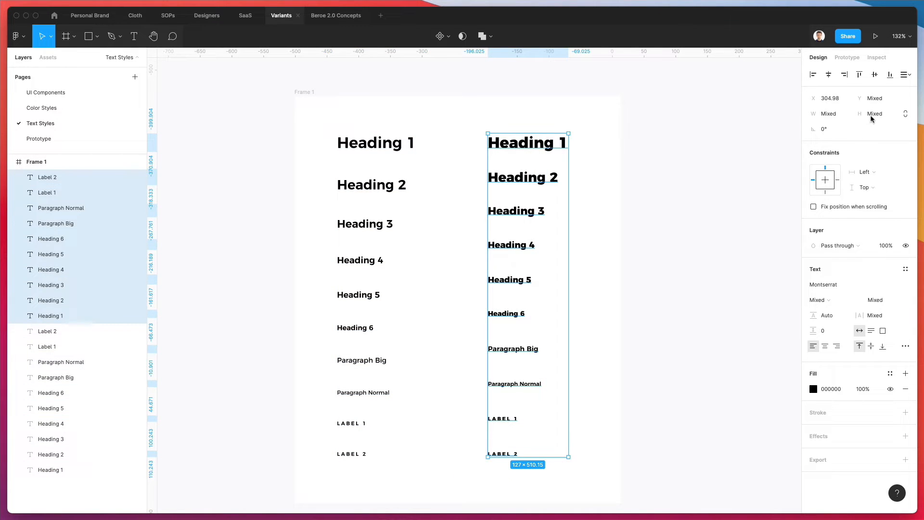
click(906, 75)
click(851, 105)
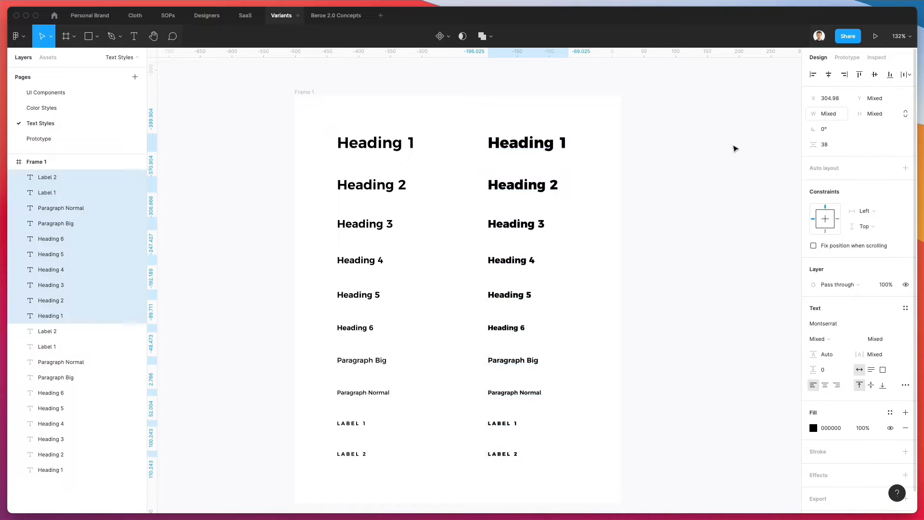
click(600, 260)
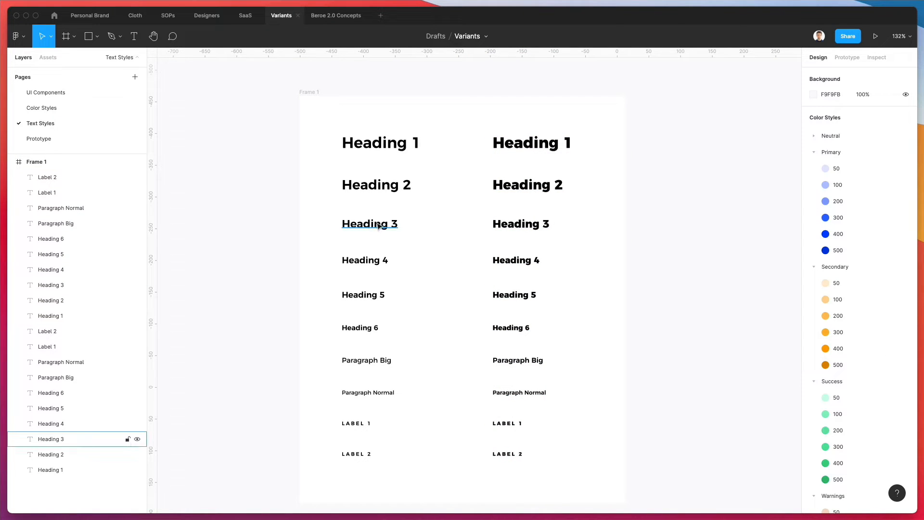
Duplicate the regular Paragraph Normal text just below Paragraph Big and change the copy's wording to 11pt.
scroll(371, 227, up, 2)
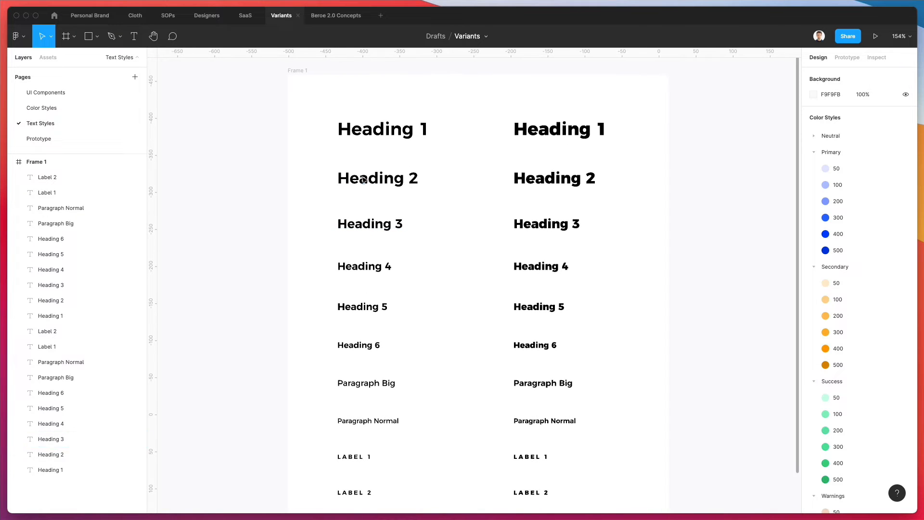
scroll(350, 391, down, 2)
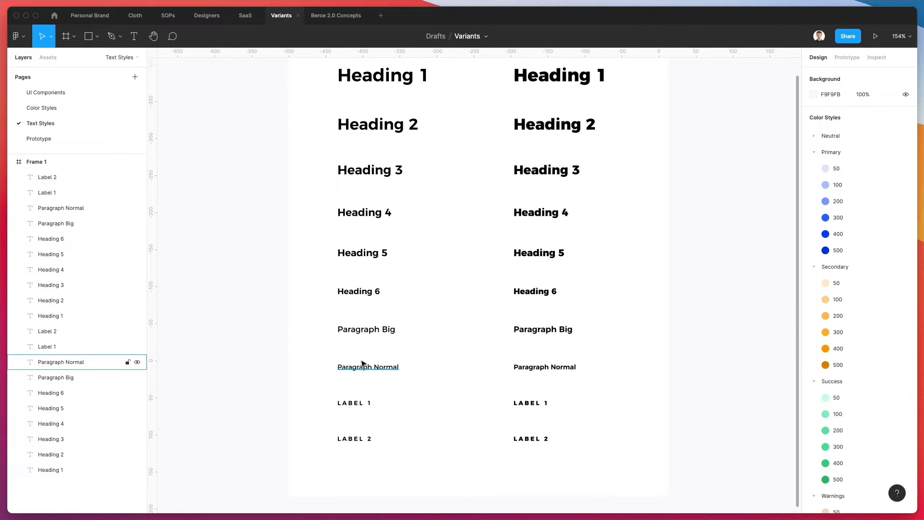
drag(361, 365, 365, 342)
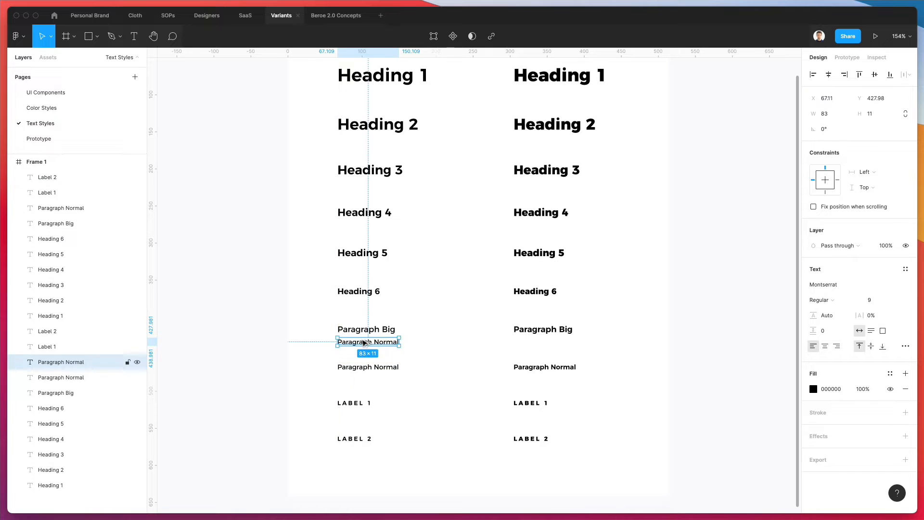
click(366, 329)
scroll(367, 329, left, 1)
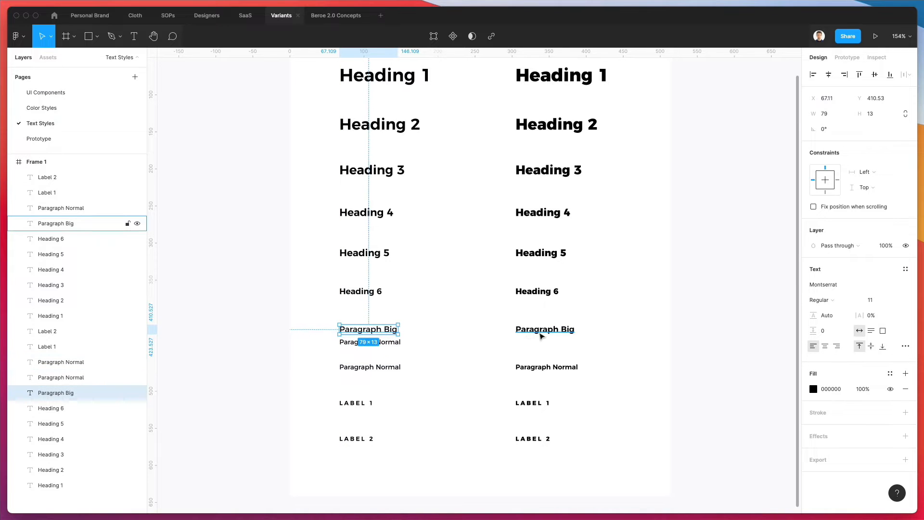
click(388, 346)
text(11pt)
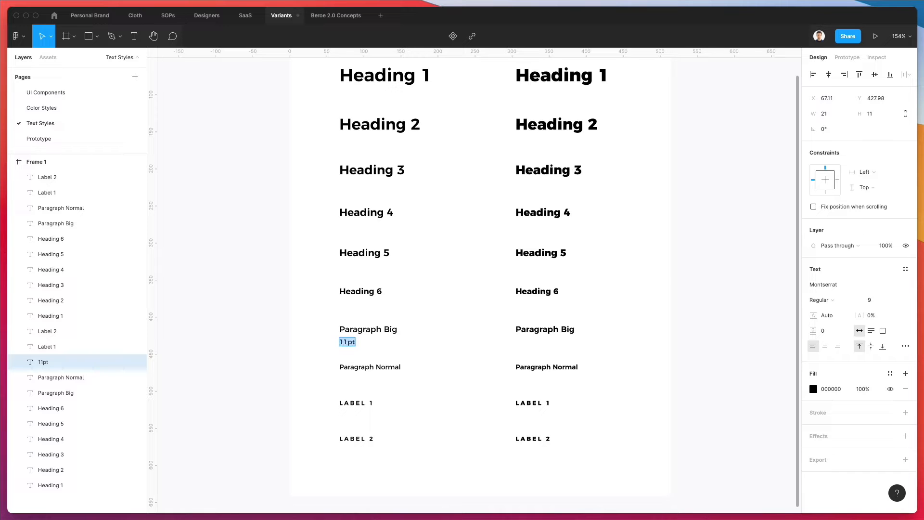
Set the 11pt note's font size to 6 and its fill to grey 6A6A6A.
click(874, 300)
text(7)
key(Return)
click(812, 389)
drag(748, 368, 667, 349)
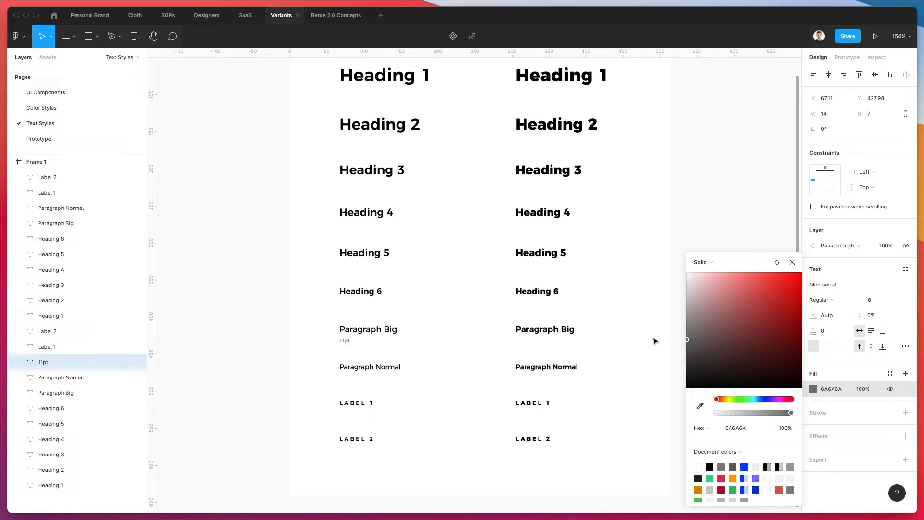
Copy the 11pt note to the bold Paragraph Big, and move both notes level with and just left of their Paragraph Big texts.
click(380, 343)
scroll(361, 343, up, 5)
click(337, 341)
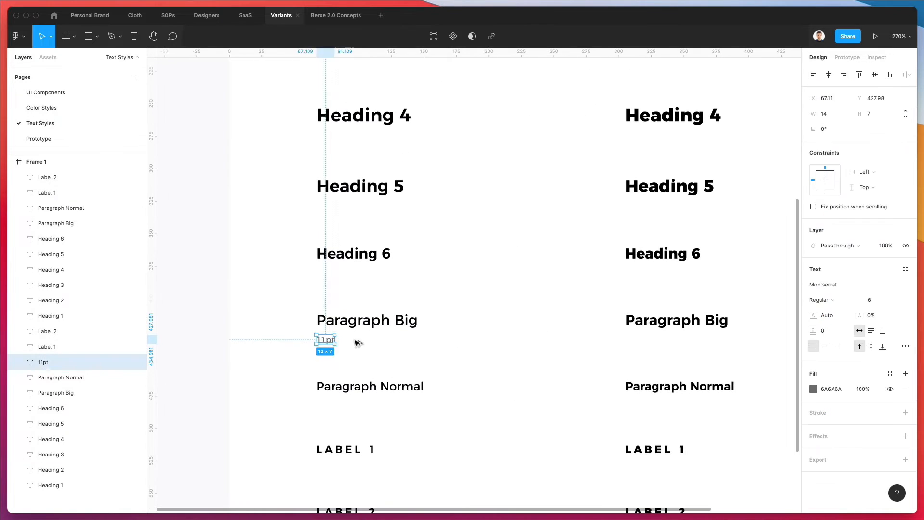
drag(334, 340, 643, 335)
click(544, 323)
scroll(551, 320, down, 4)
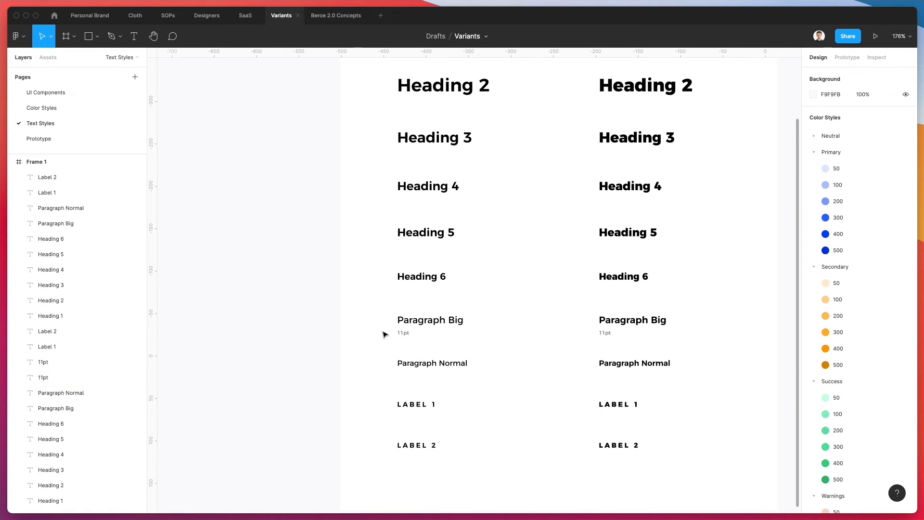
drag(385, 334, 583, 321)
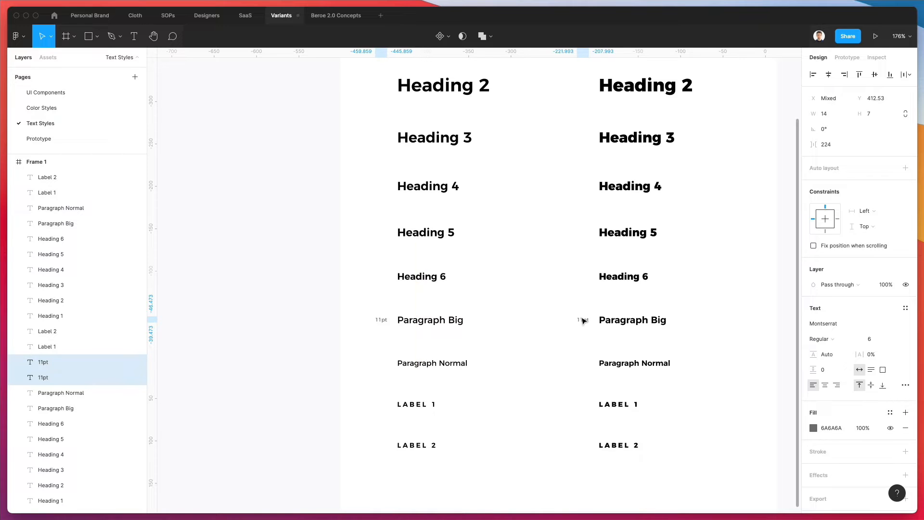
click(570, 294)
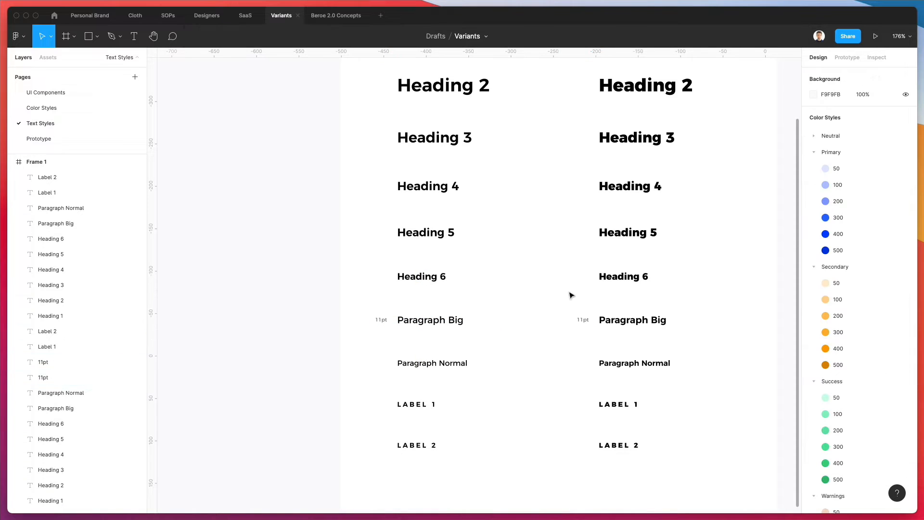
Duplicate the pair of 11pt notes beside the Paragraph Normal texts, and repeat the duplication for the Label 1 row.
click(381, 320)
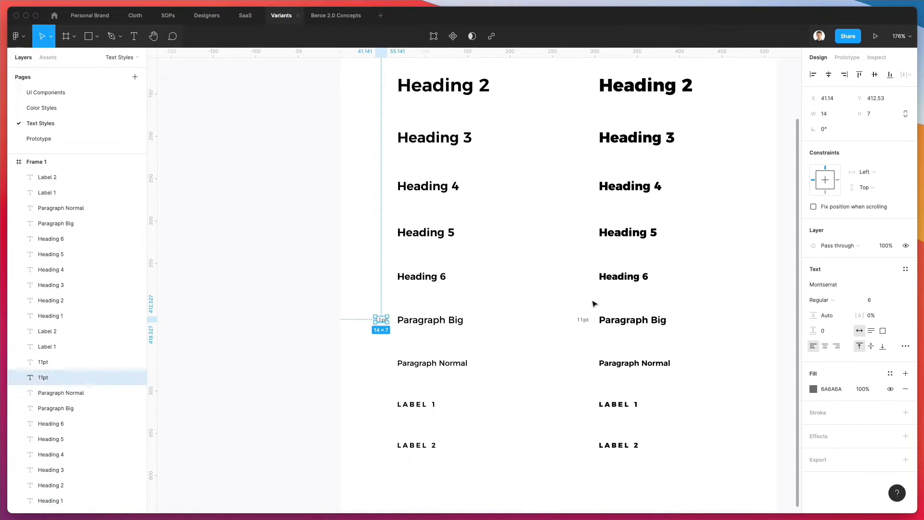
drag(572, 301, 586, 331)
scroll(583, 321, up, 5)
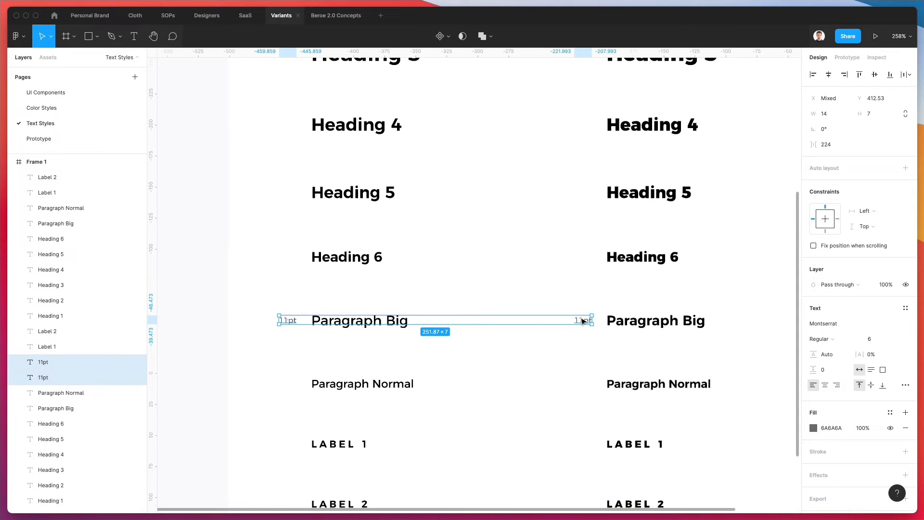
scroll(590, 320, down, 2)
scroll(590, 320, right, 1)
drag(608, 270, 602, 333)
key(super+d)
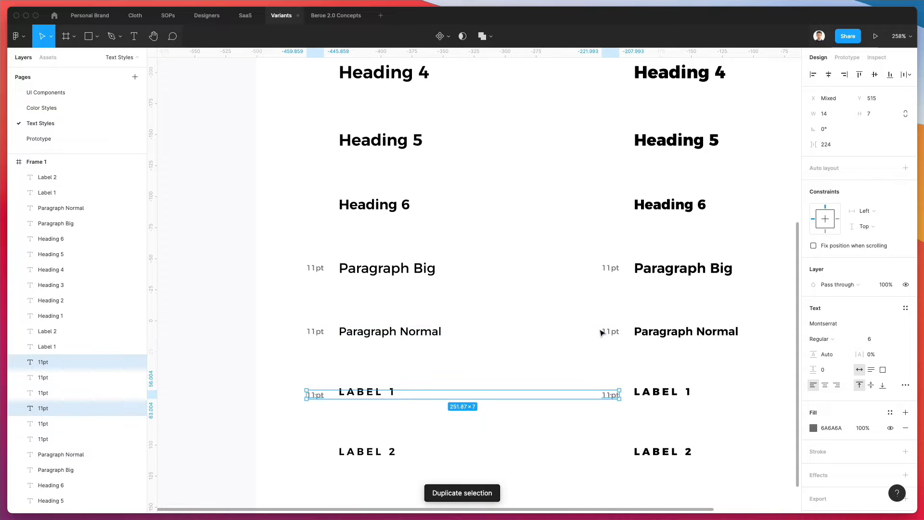
Nudge the Label 1 pair of 11pt notes level with its texts, and paste another pair level with the Label 2 row.
key(Up)
key(Up)
key(Up)
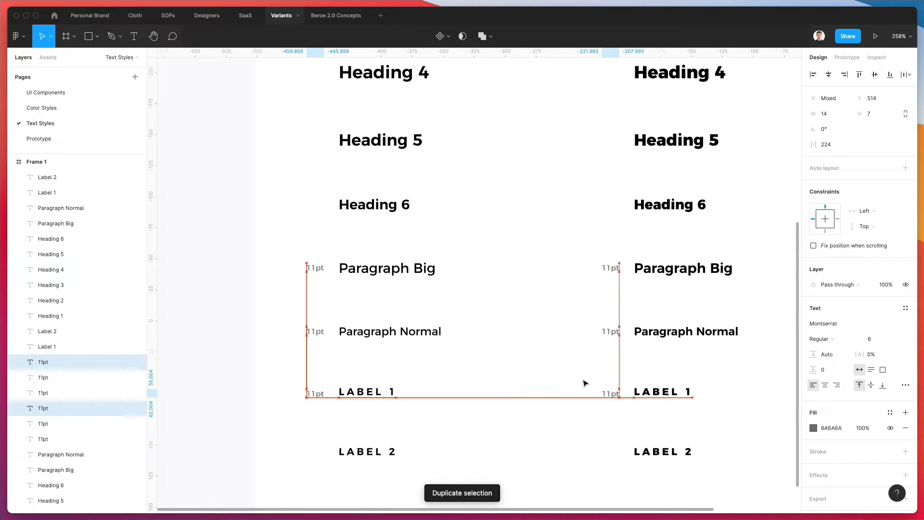
key(super+v)
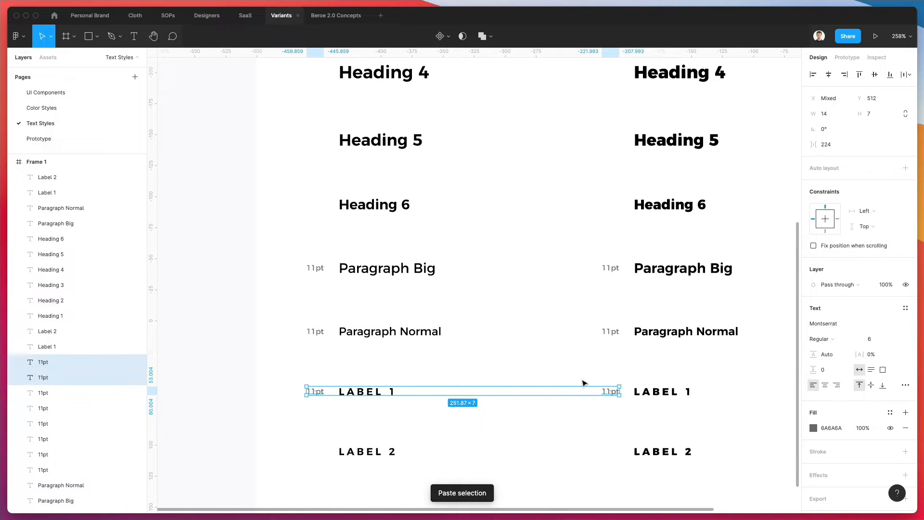
key(Up)
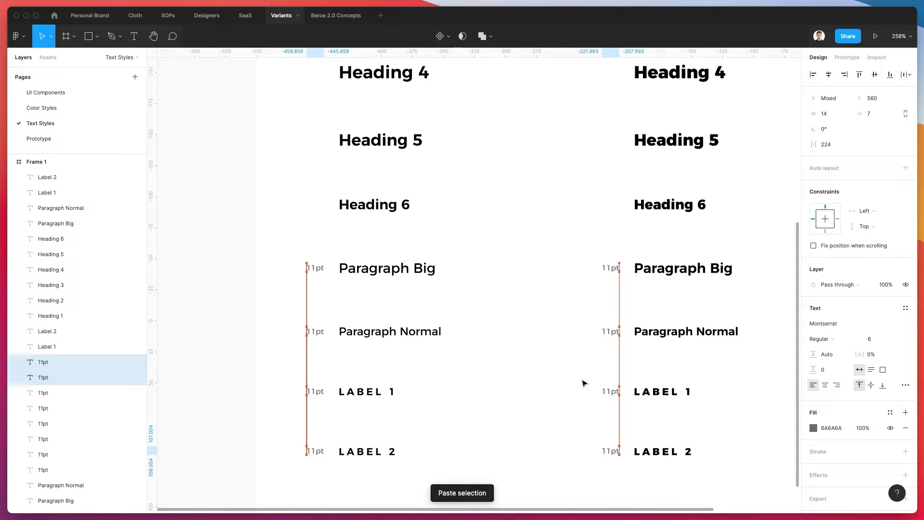
Copy the Paragraph Big pair of 11pt notes up to the Heading 6 row, and duplicate it level with the Heading 5 row.
scroll(537, 314, down, 2)
scroll(533, 313, up, 3)
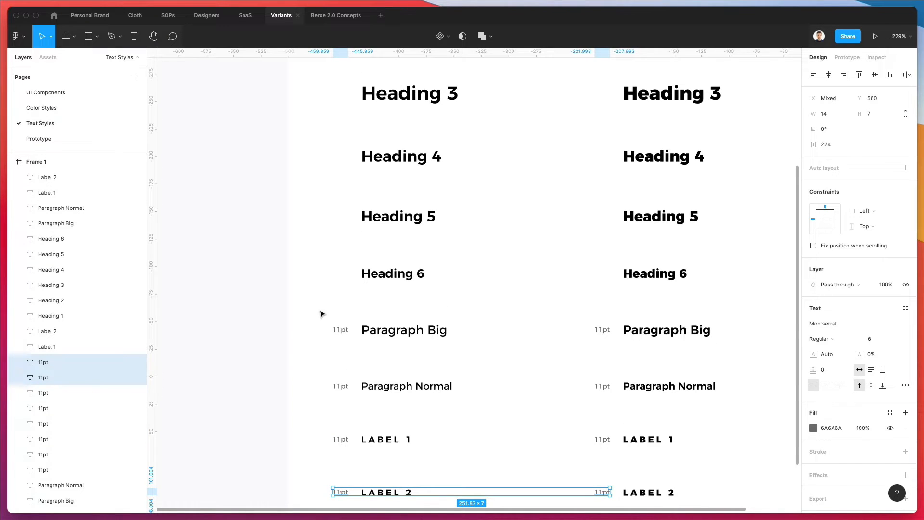
click(338, 328)
shift+click(602, 328)
drag(603, 328, 605, 275)
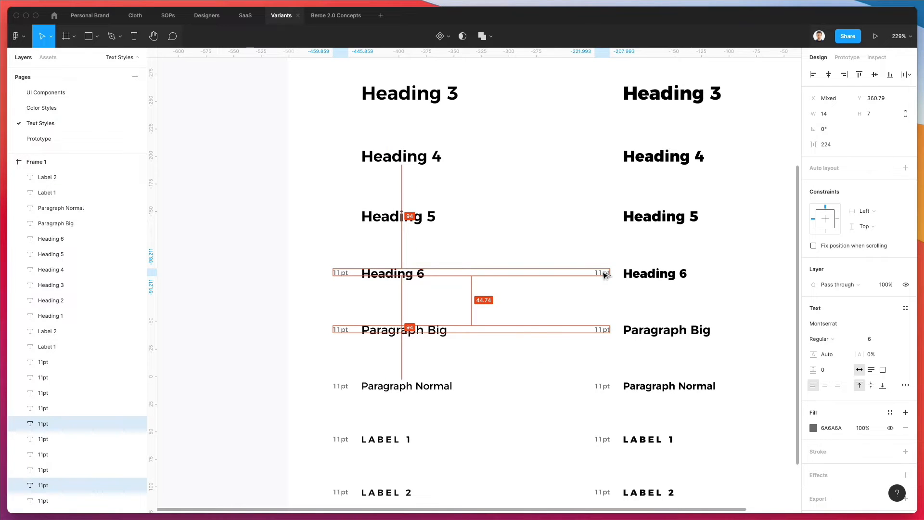
scroll(606, 275, left, 1)
key(super+d)
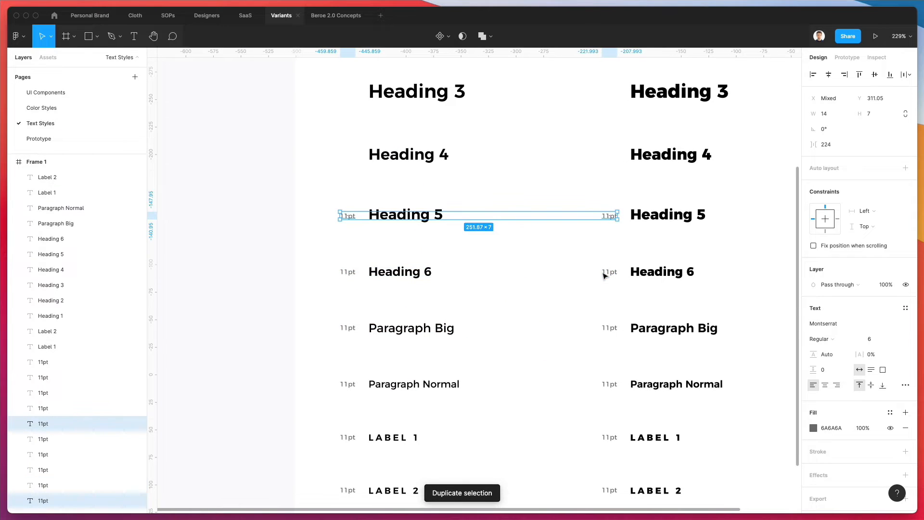
key(Up)
key(Up)
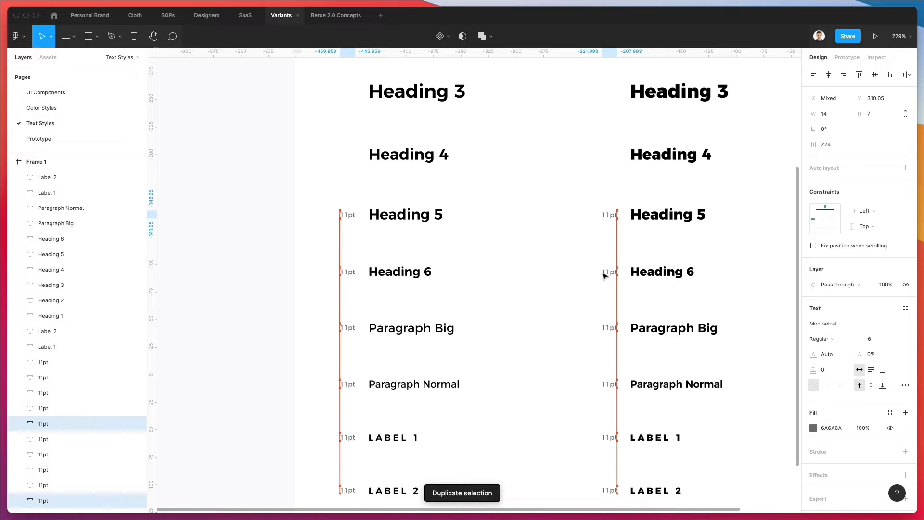
Copy the pair of 11pt notes up to the Heading 4, Heading 3, Heading 2 and Heading 1 rows.
scroll(606, 275, up, 3)
drag(613, 295, 609, 236)
key(Up)
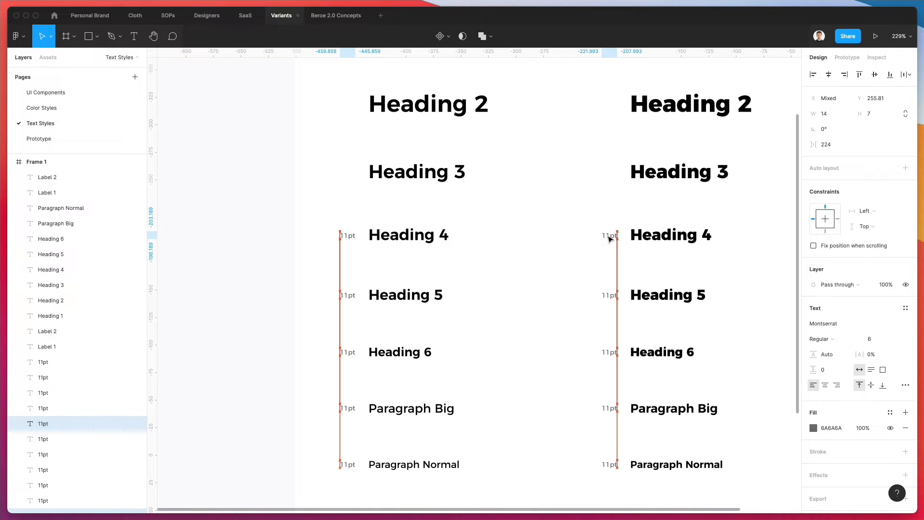
key(Down)
scroll(609, 239, up, 3)
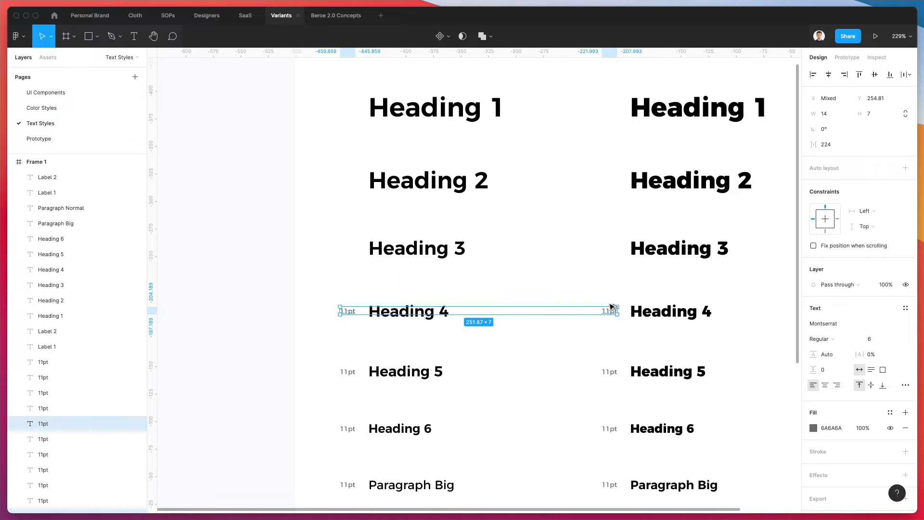
drag(611, 307, 612, 107)
click(601, 139)
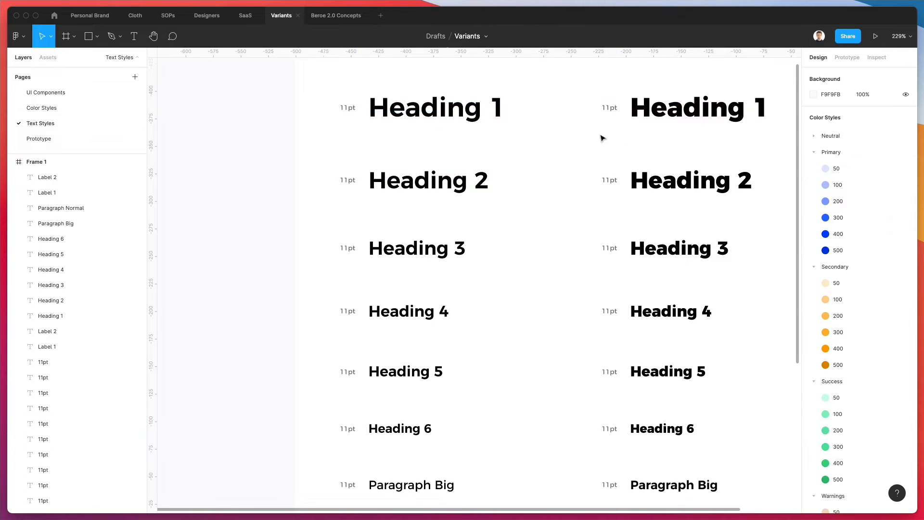
Check the font size of Heading 1 and change the notes beside both Heading 1 texts to 24pt.
scroll(601, 138, down, 1)
click(478, 117)
scroll(486, 123, up, 1)
scroll(490, 125, right, 1)
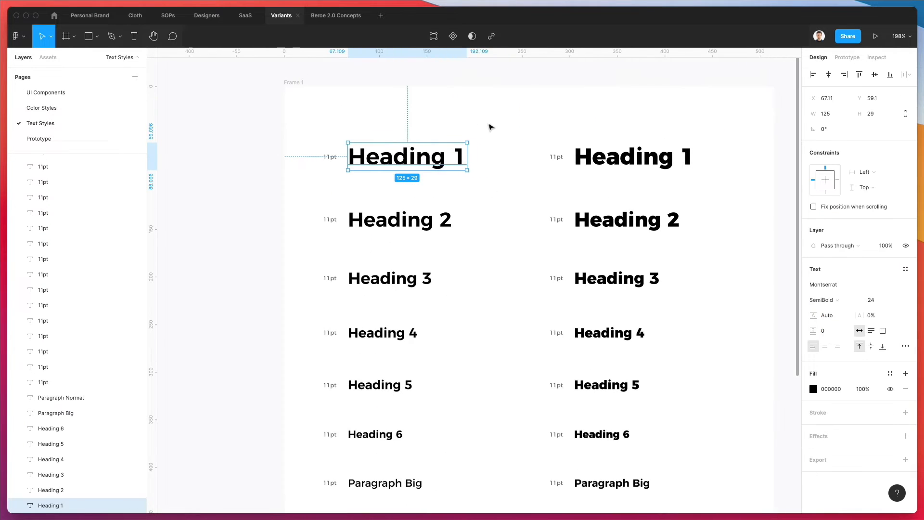
click(869, 303)
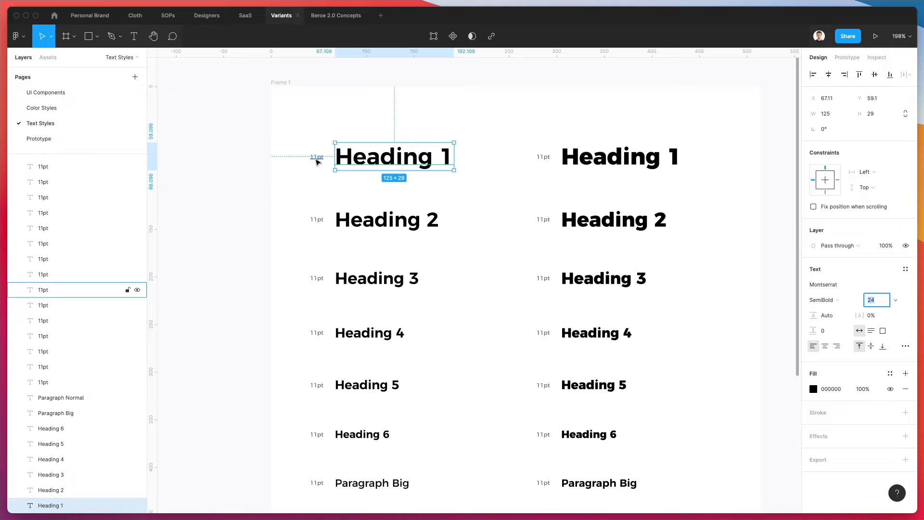
double_click(317, 157)
text(24pt)
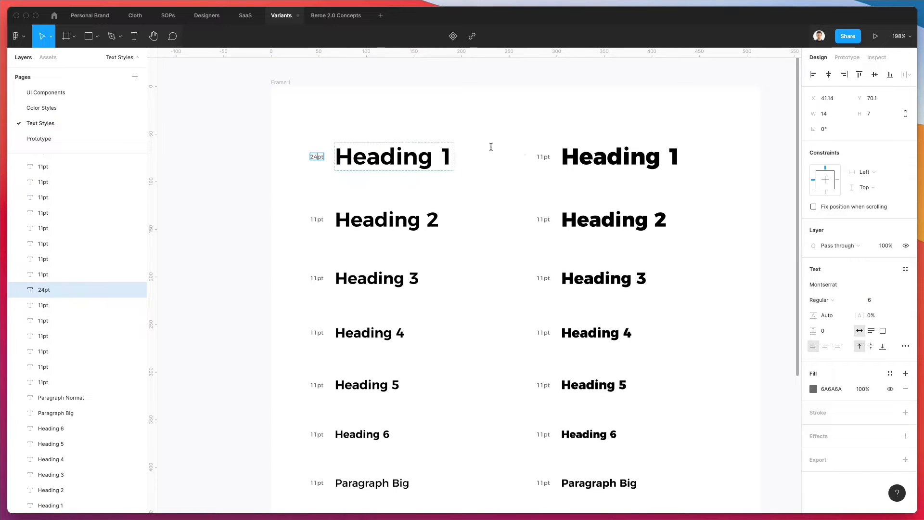
double_click(540, 155)
text(24pt)
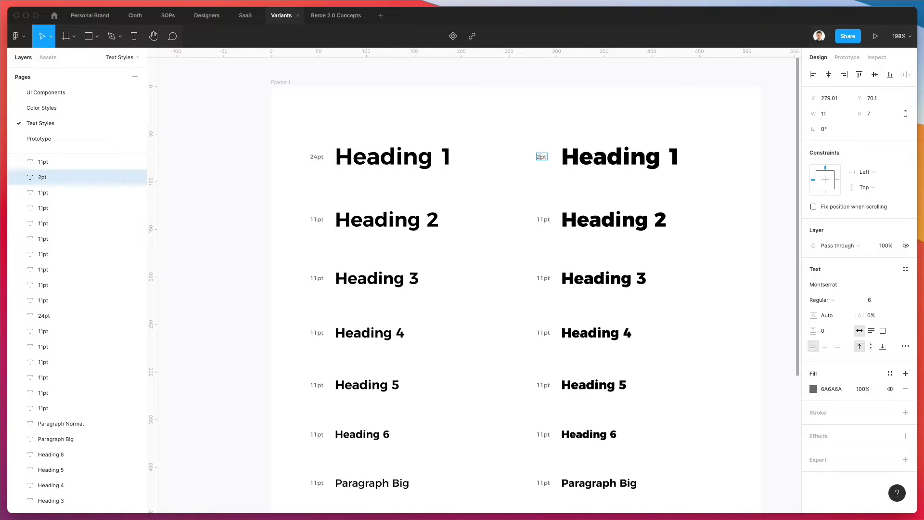
Check the font size of Heading 2 and change the notes beside both Heading 2 texts to 21pt.
click(395, 218)
click(458, 192)
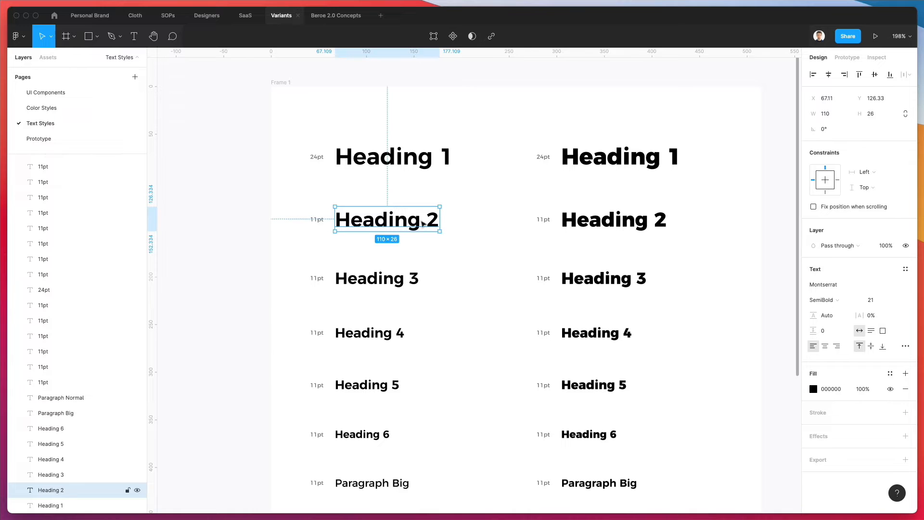
double_click(317, 220)
text(21pt)
key(Escape)
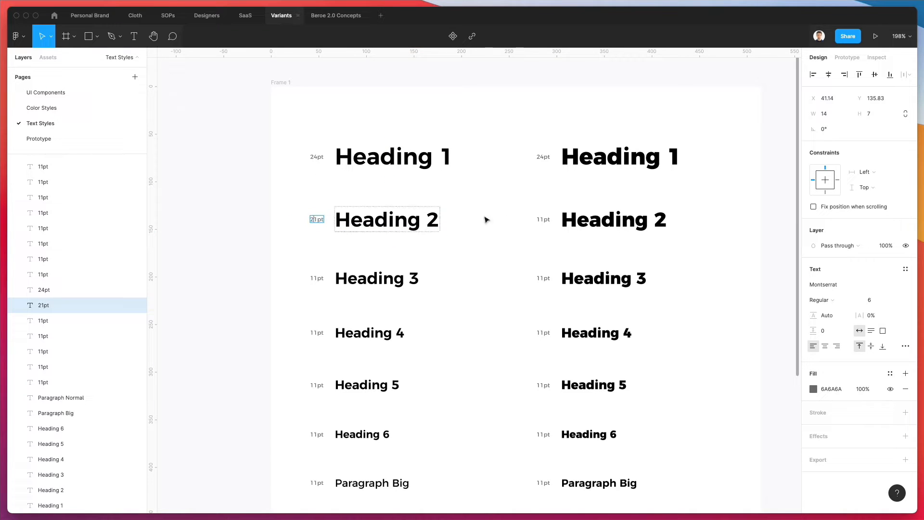
double_click(540, 219)
text(21pt)
Check the font size of Heading 3 and change the notes beside both Heading 3 texts to 17pt.
click(599, 283)
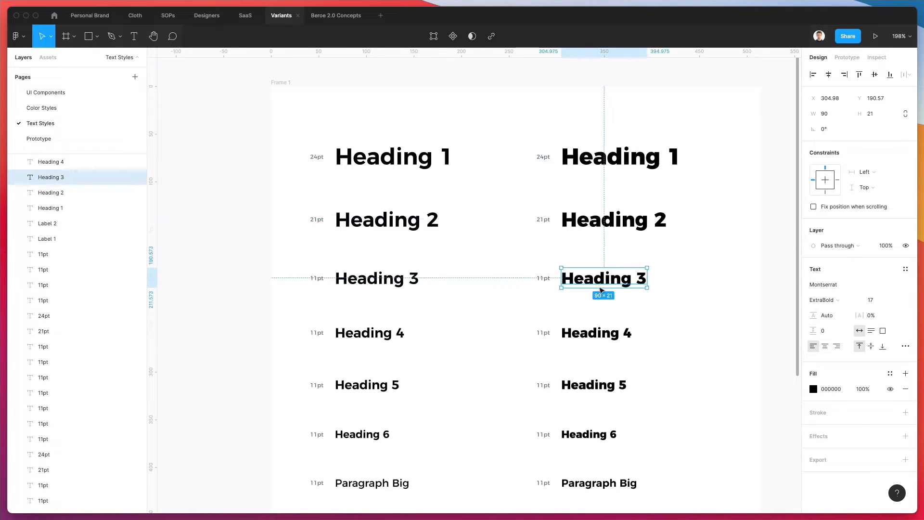
double_click(542, 278)
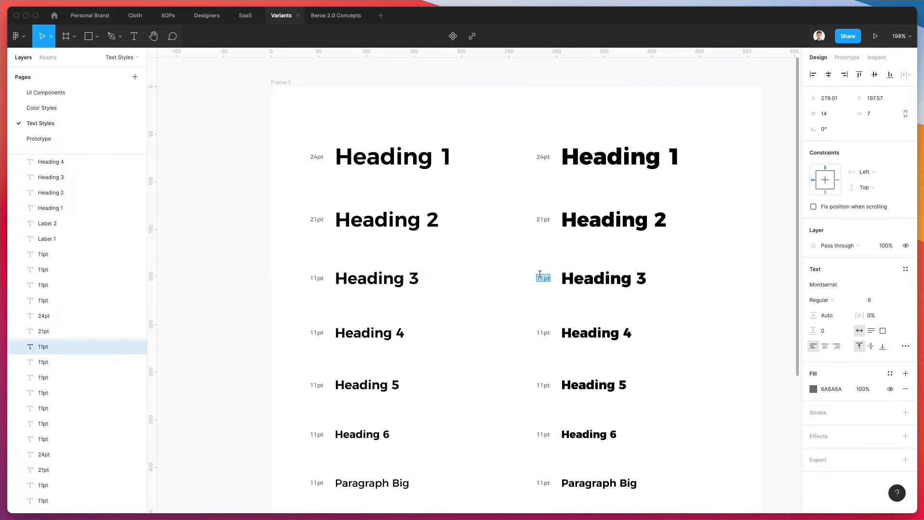
click(313, 275)
Check the font size of Heading 4 and change the notes beside both Heading 4 texts to 14pt.
click(356, 332)
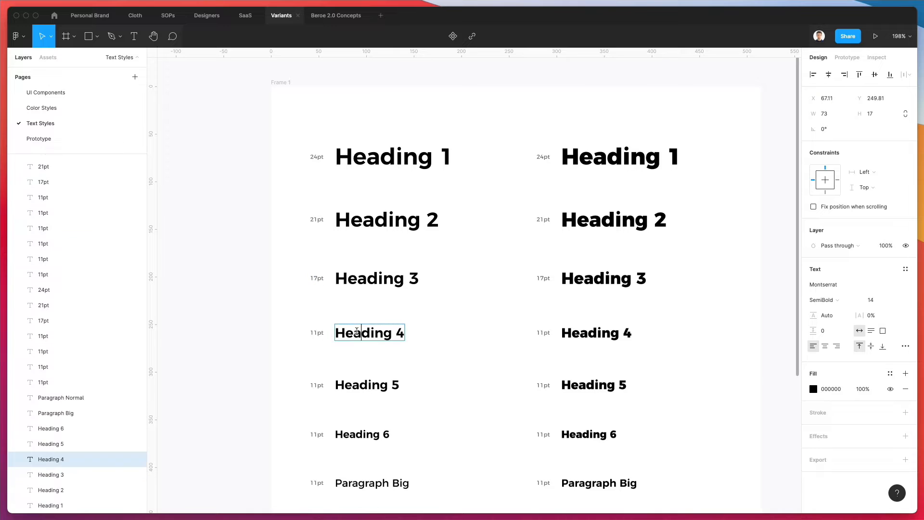
click(315, 331)
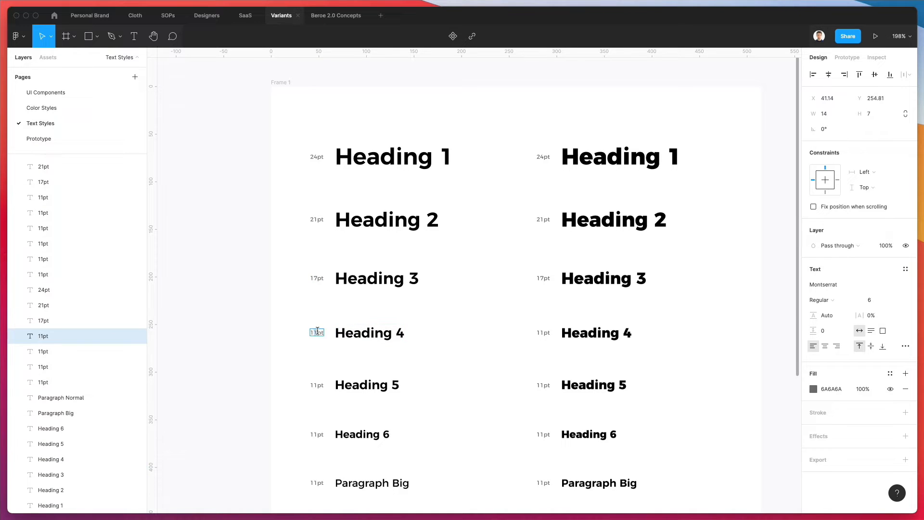
click(539, 332)
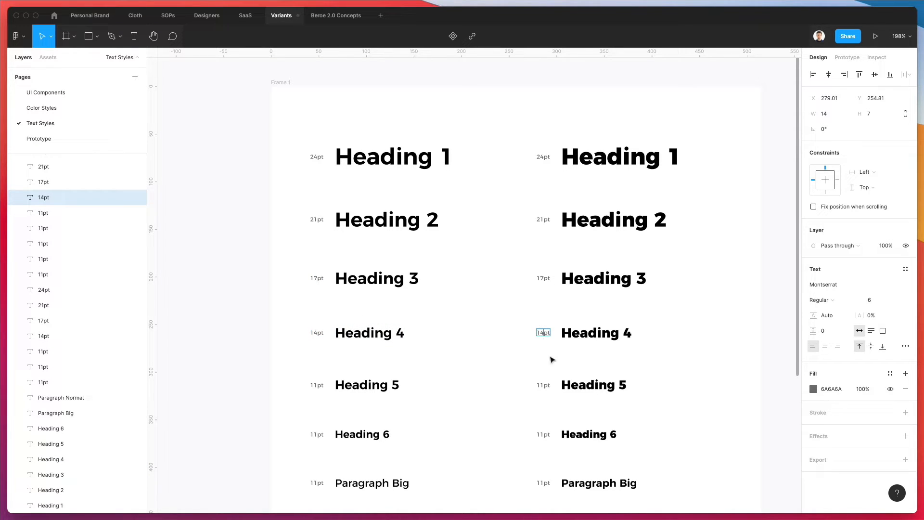
Check the font size of Heading 5 and change the notes beside both Heading 5 texts to 13pt.
click(569, 385)
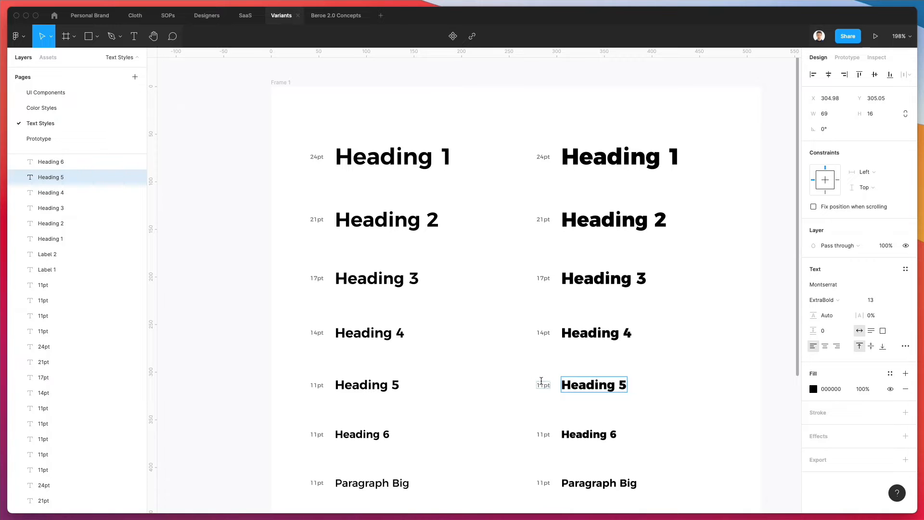
click(542, 383)
text(3)
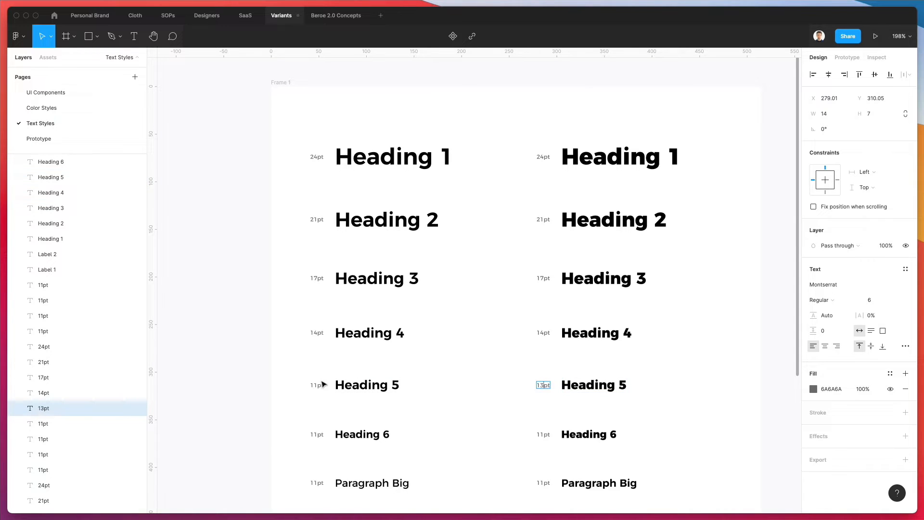
click(315, 383)
key(BackSpace)
text(3)
Check the font sizes of Heading 6, Paragraph Big and Label 1, and change both Label 1 notes to 8pt.
scroll(455, 360, down, 2)
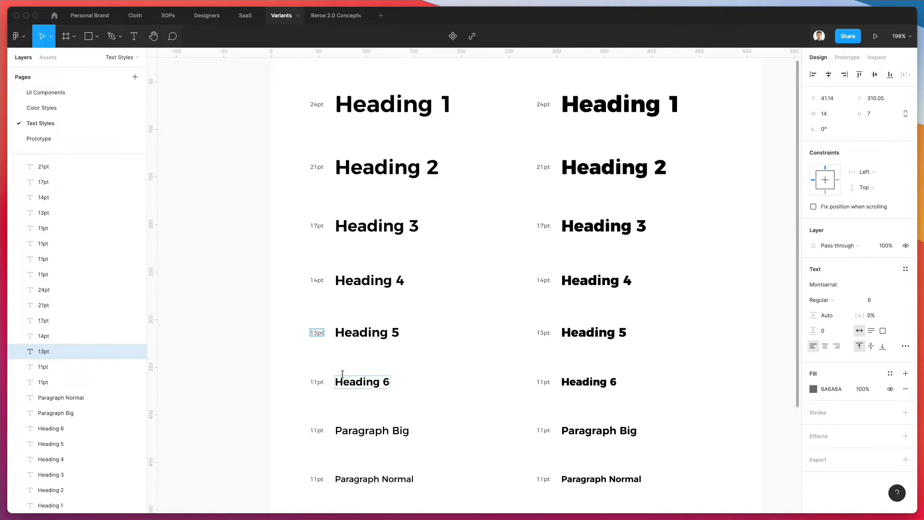
click(343, 379)
scroll(357, 388, down, 4)
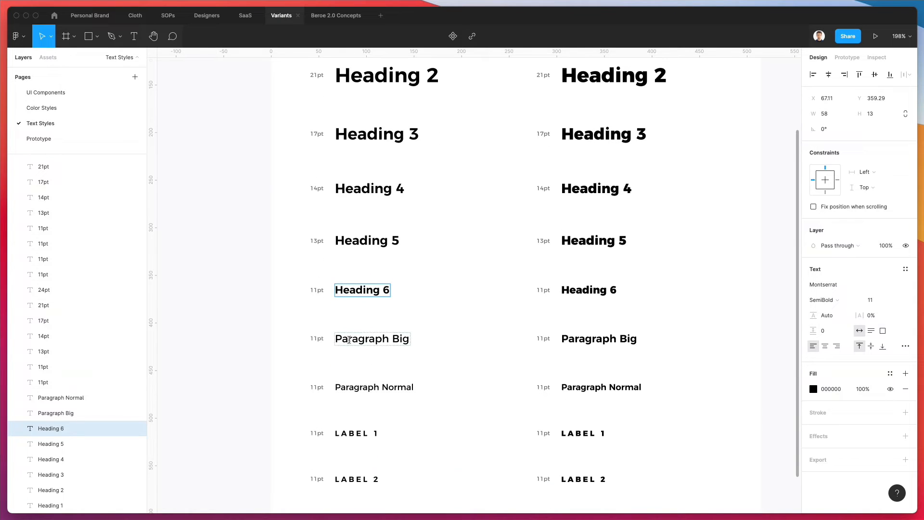
click(351, 339)
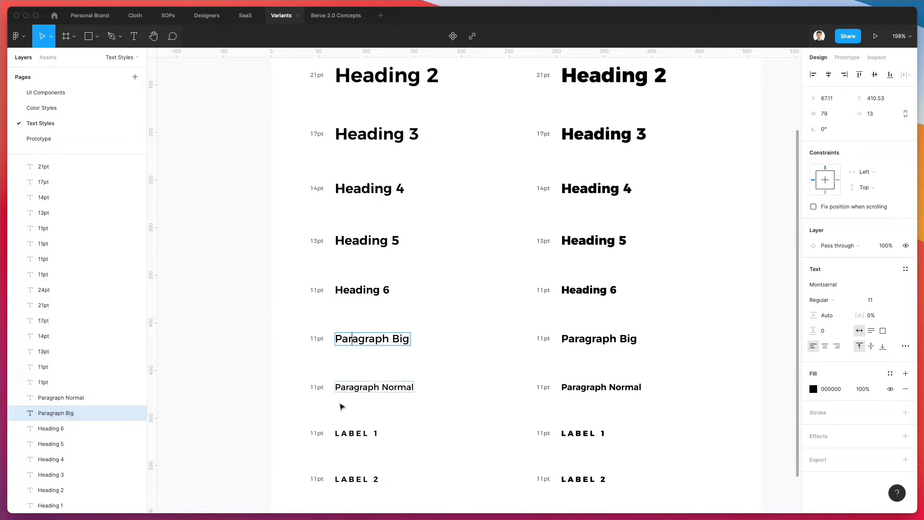
click(340, 425)
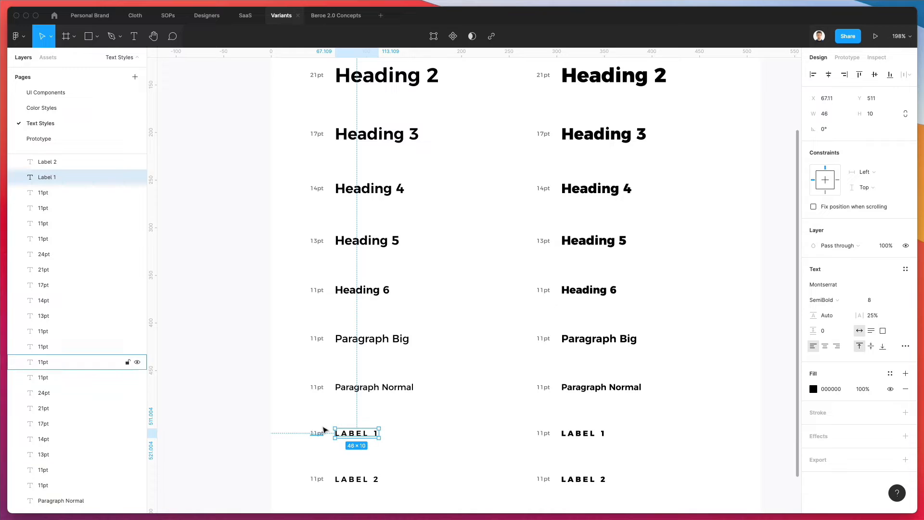
click(319, 434)
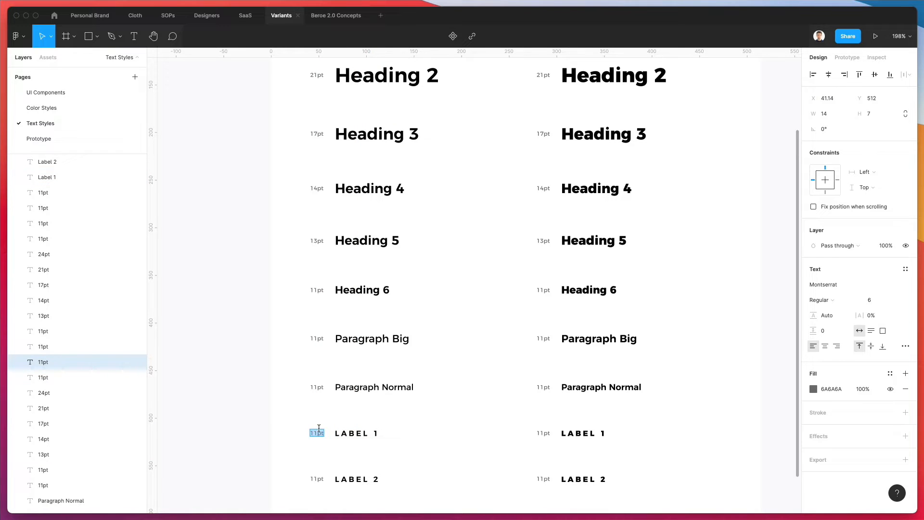
text(8pt)
double_click(544, 433)
text(8pt)
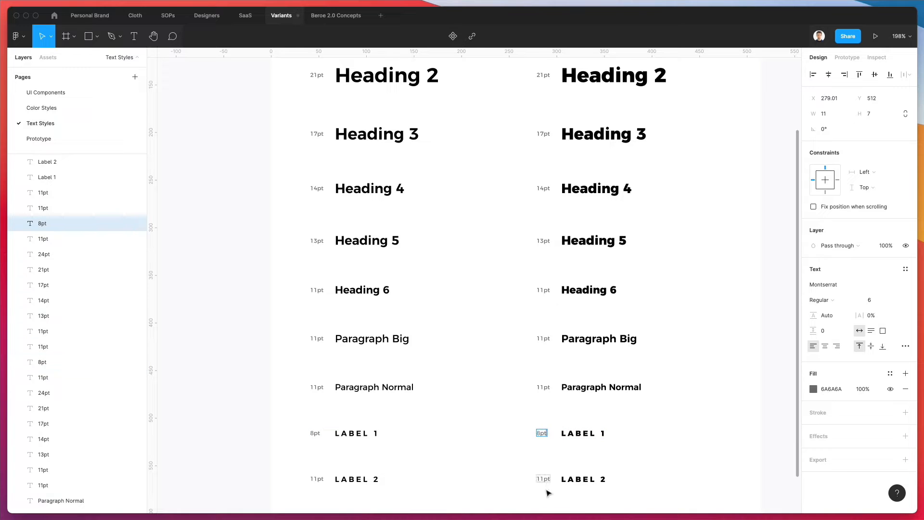
Change the notes beside both Label 2 texts to 8pt.
double_click(544, 478)
text(8pt)
double_click(316, 478)
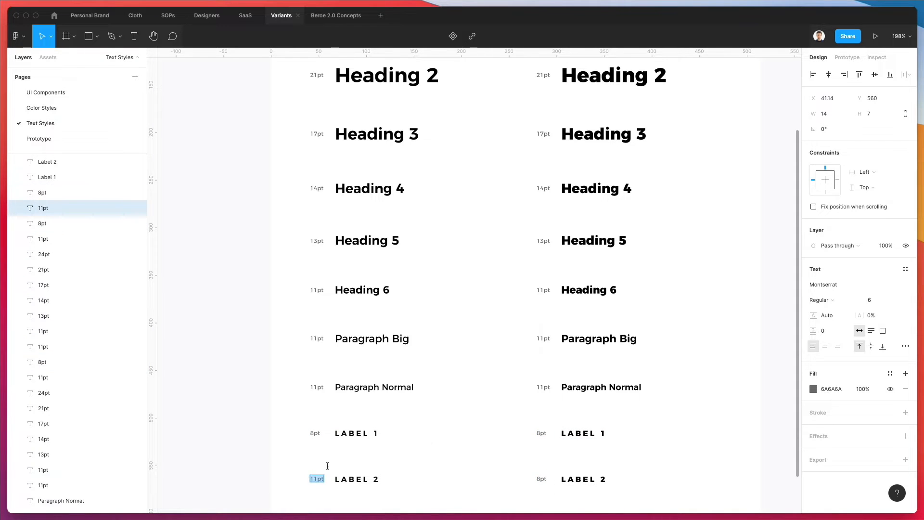
text(8pt)
click(428, 442)
Move the bold column with its notes about 20 px left, and shift both columns together 10 px right.
scroll(430, 453, down, 5)
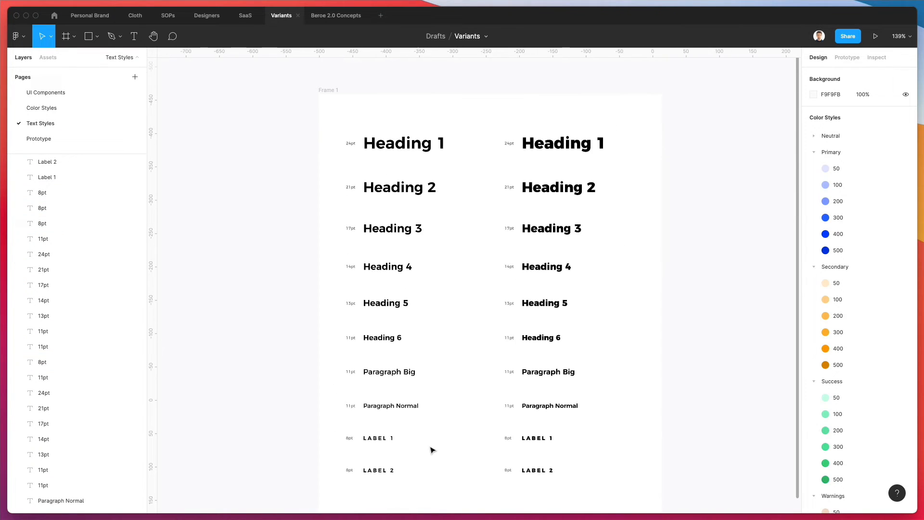
drag(472, 120, 595, 508)
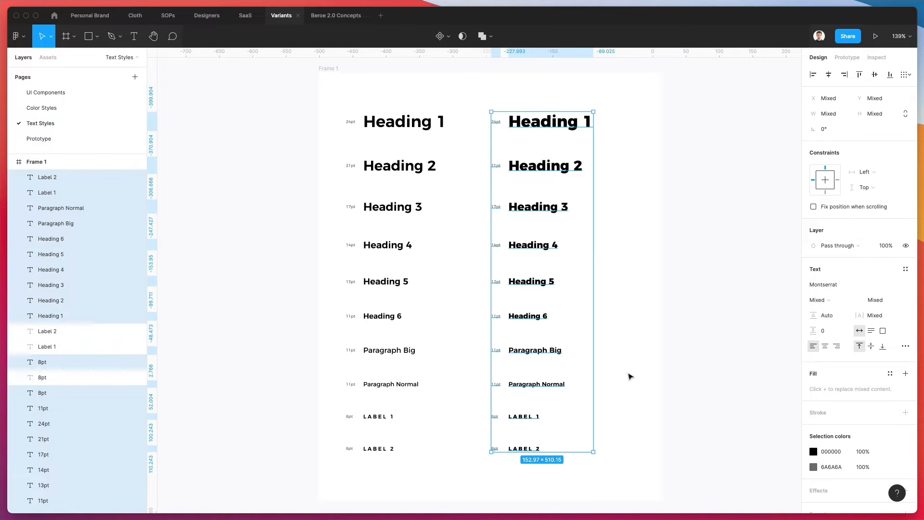
click(626, 385)
drag(615, 496, 304, 108)
key(shift+Right)
click(427, 64)
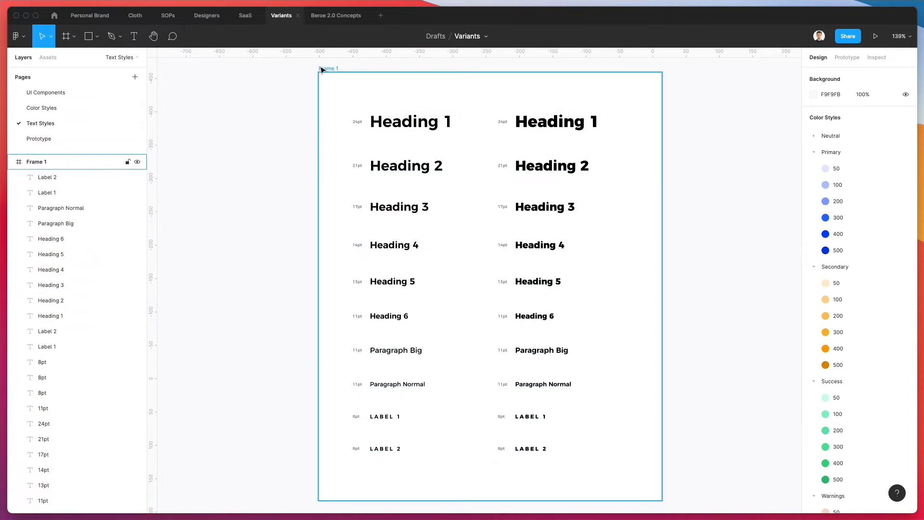
Narrow the frame around the text samples to a width of 494 by pulling in its right edge.
click(327, 68)
drag(662, 242, 645, 241)
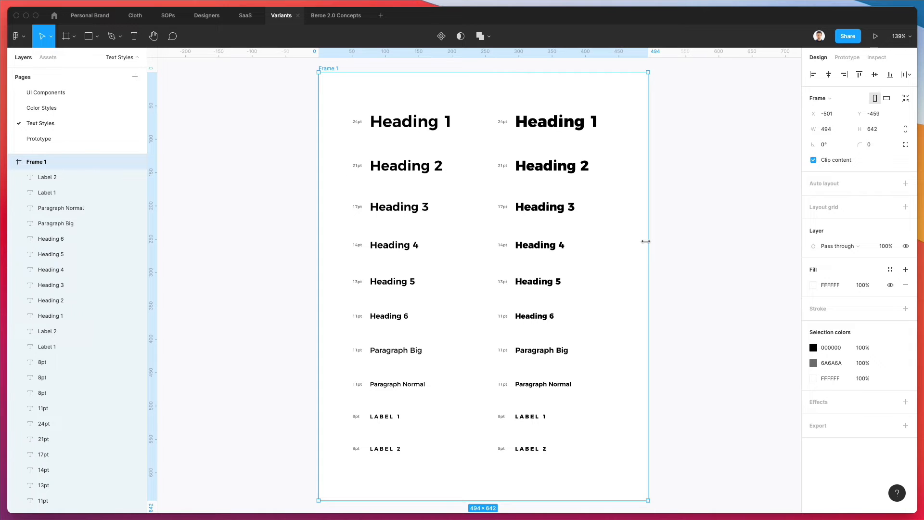
click(694, 237)
scroll(684, 242, up, 1)
scroll(685, 242, left, 1)
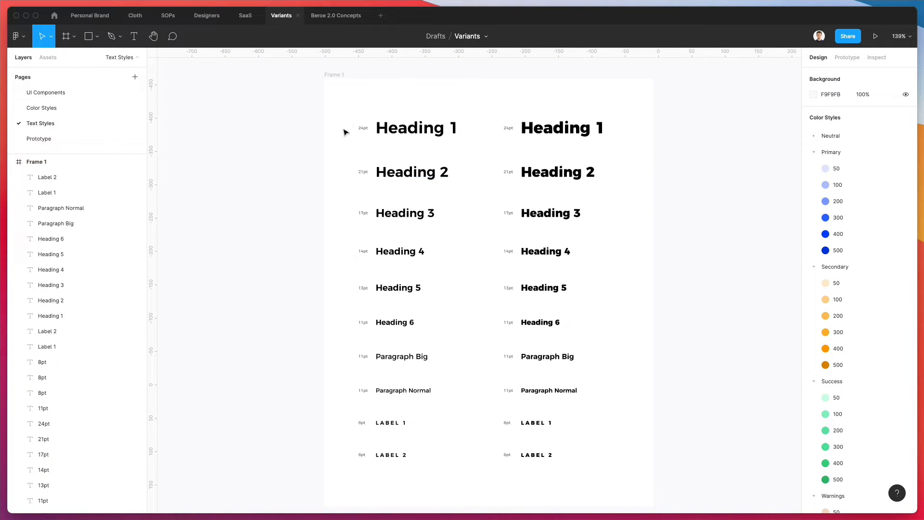
Nudge all the text samples and their size notes about 5 px right and 4 px down inside the frame.
drag(329, 121, 643, 494)
key(Right)
key(Right)
key(Right)
key(Down)
key(Down)
key(Down)
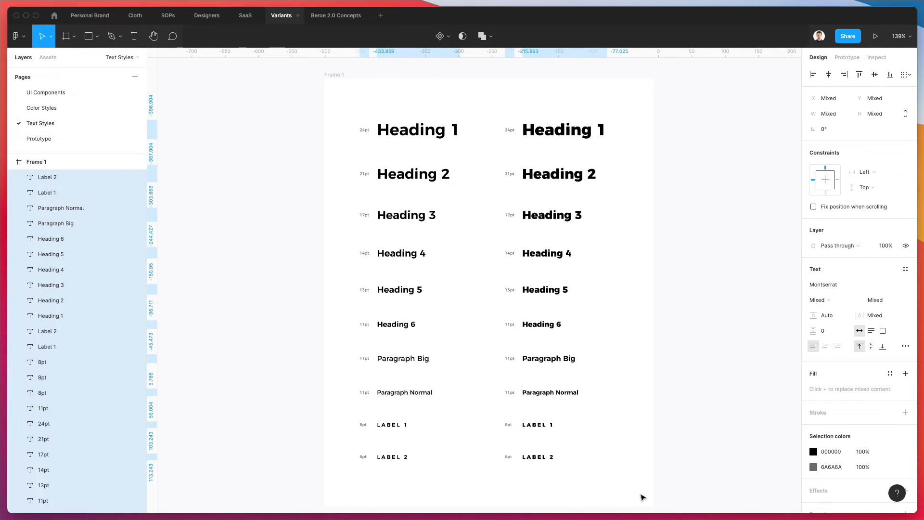
key(Right)
key(Right)
key(Down)
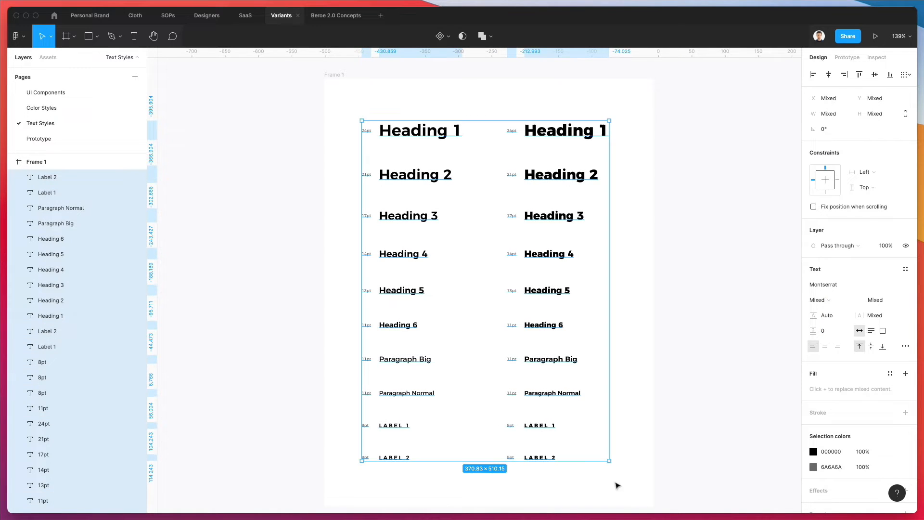
click(691, 328)
Create a text style named "Heading 1 / Regular" from the SemiBold Heading 1 sample.
scroll(621, 194, up, 2)
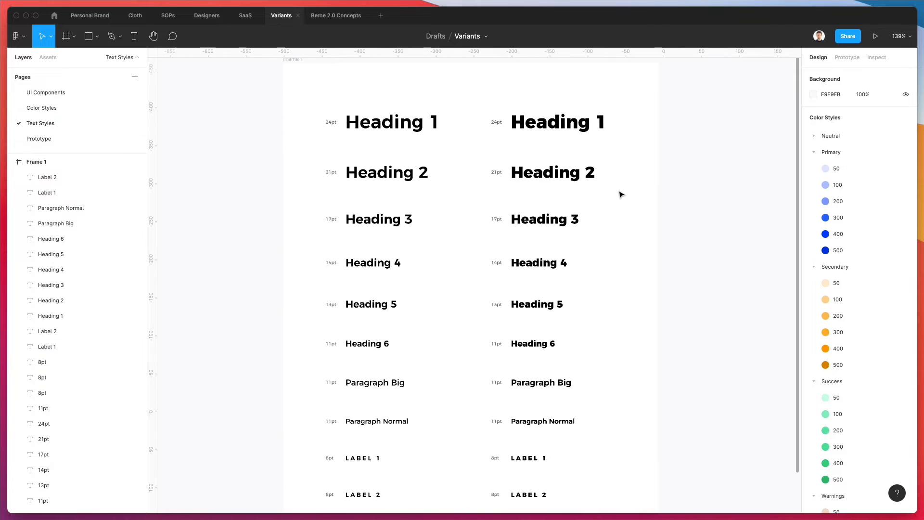
scroll(621, 194, up, 2)
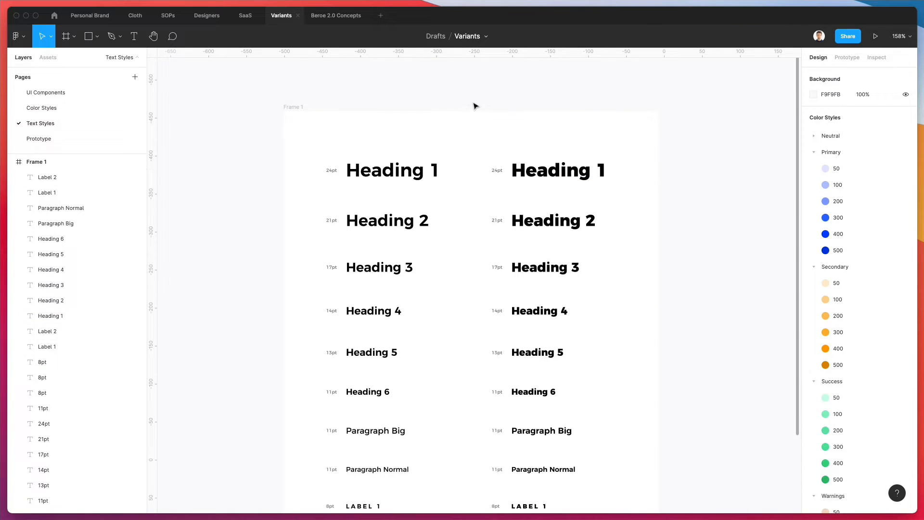
click(416, 170)
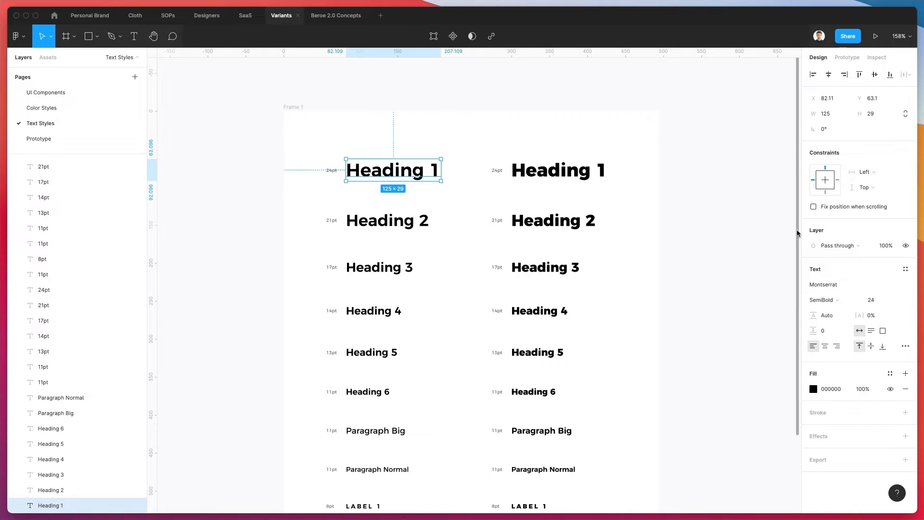
click(900, 267)
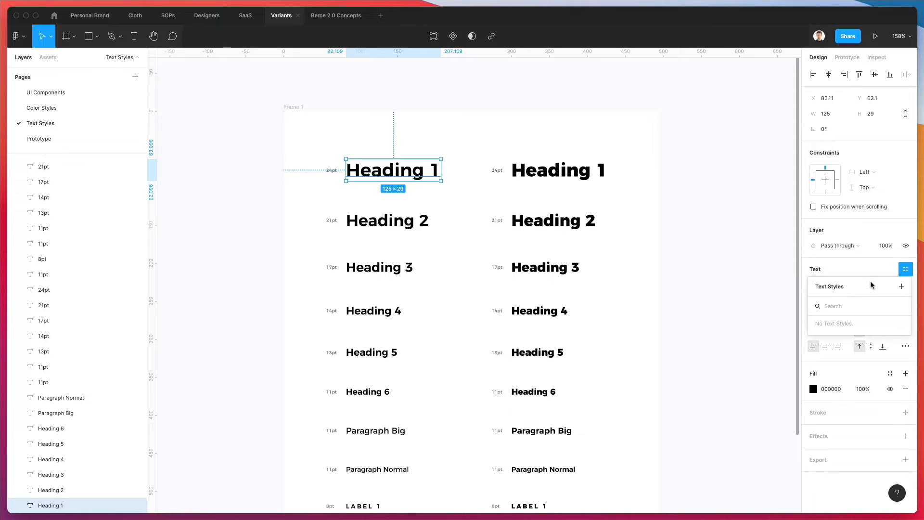
click(901, 286)
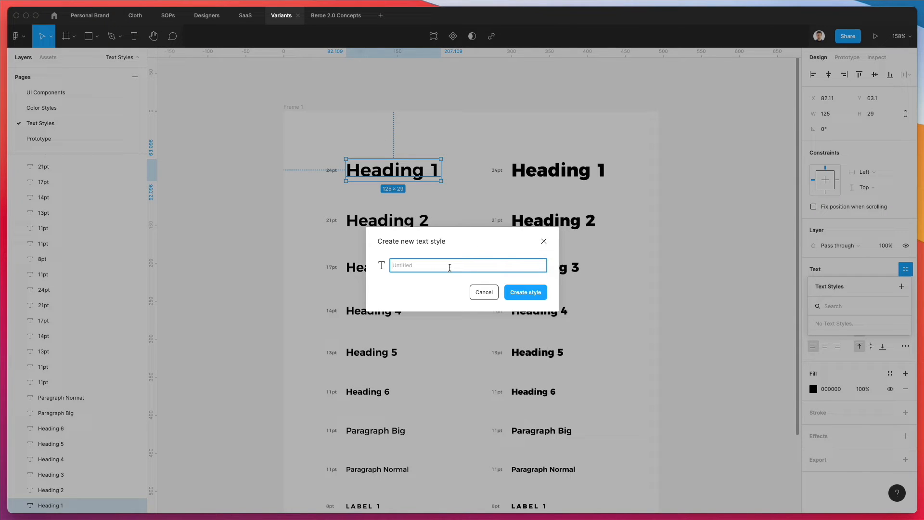
text(Heading 1 / Normal)
key(alt+shift+Left)
text(Regular)
key(super+a)
key(Return)
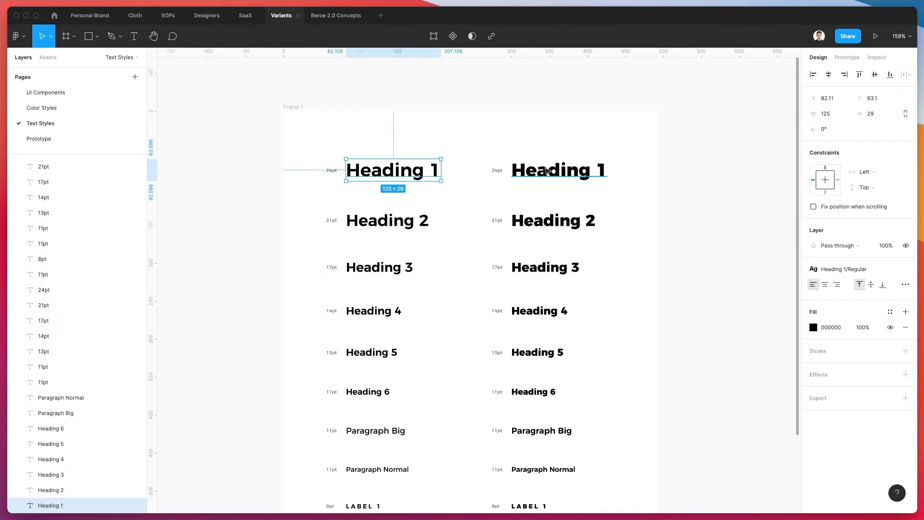
Examine the properties of the Heading 1 Regular text style in its edit view.
click(850, 271)
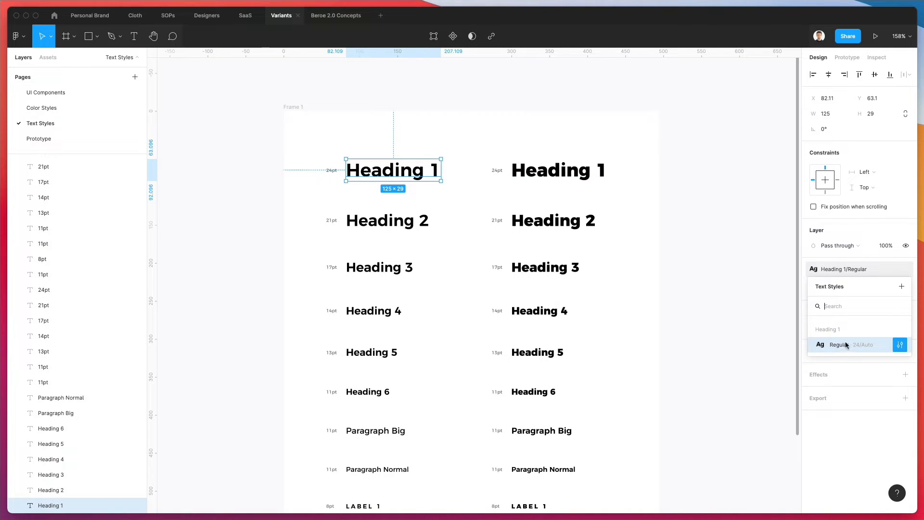
click(900, 344)
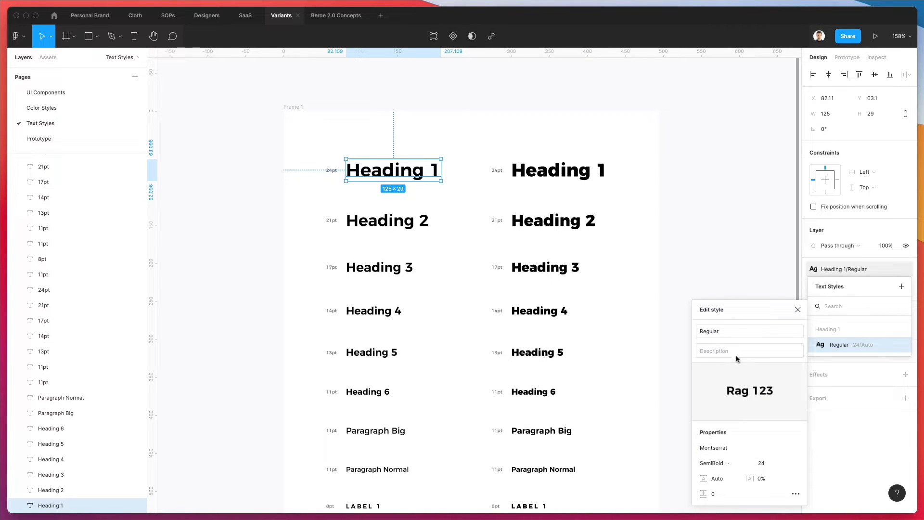
click(668, 220)
Create a text style named "Heading 1 / Bold" from the ExtraBold Heading 1 sample.
click(599, 174)
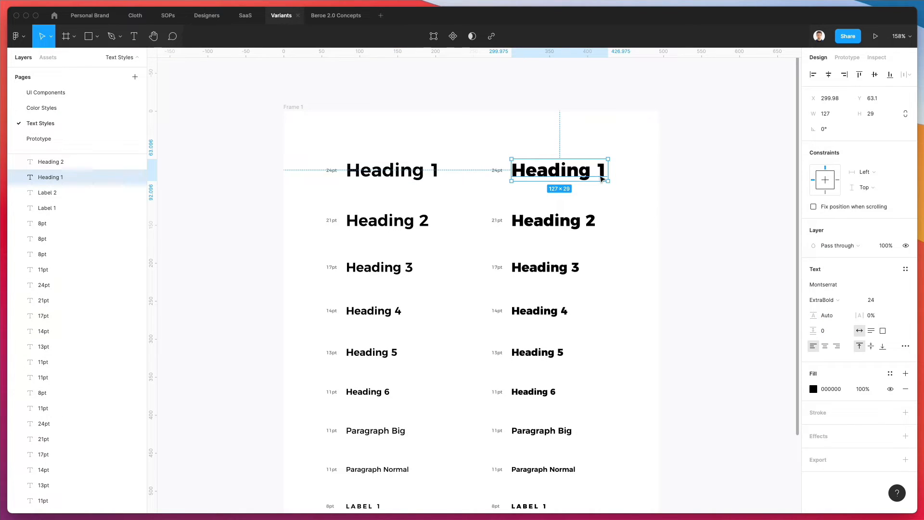
click(904, 268)
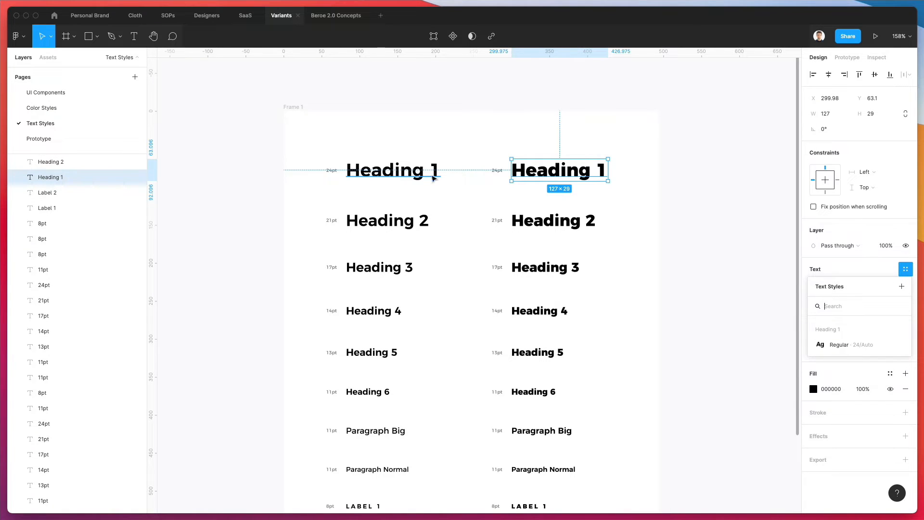
click(900, 285)
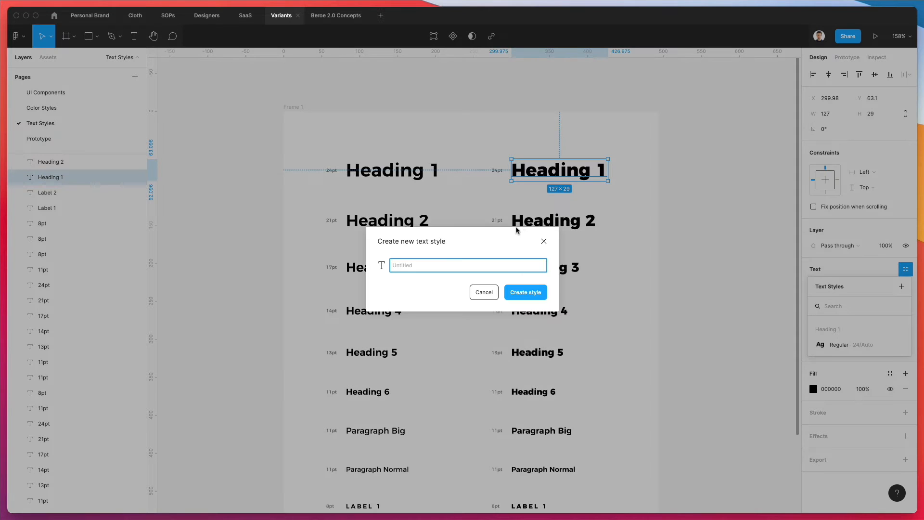
text(Bold)
key(super+a)
key(Return)
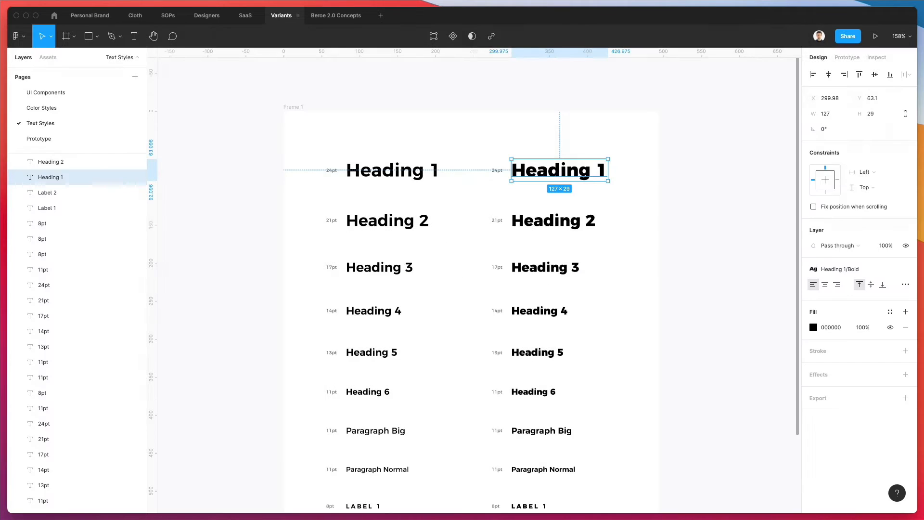
Review how the Heading 1 text styles are grouped and look at the file's local components.
click(681, 241)
click(543, 159)
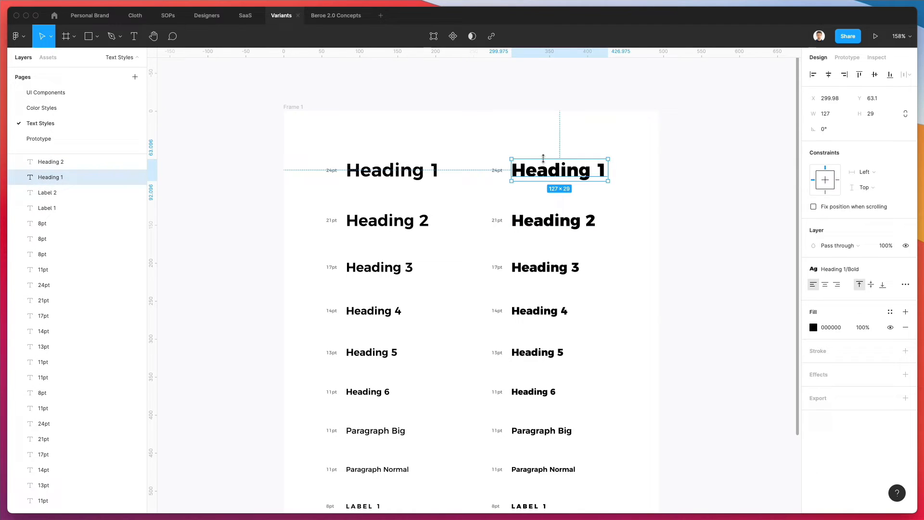
click(856, 269)
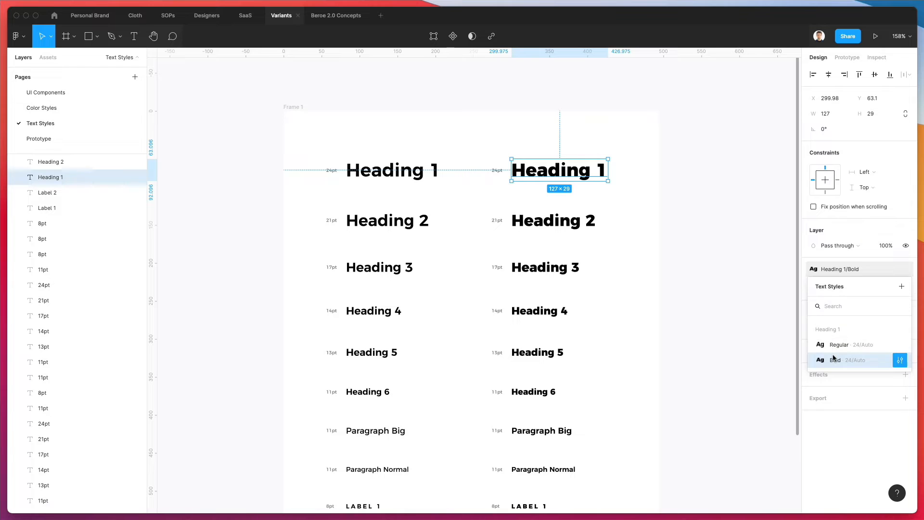
click(691, 308)
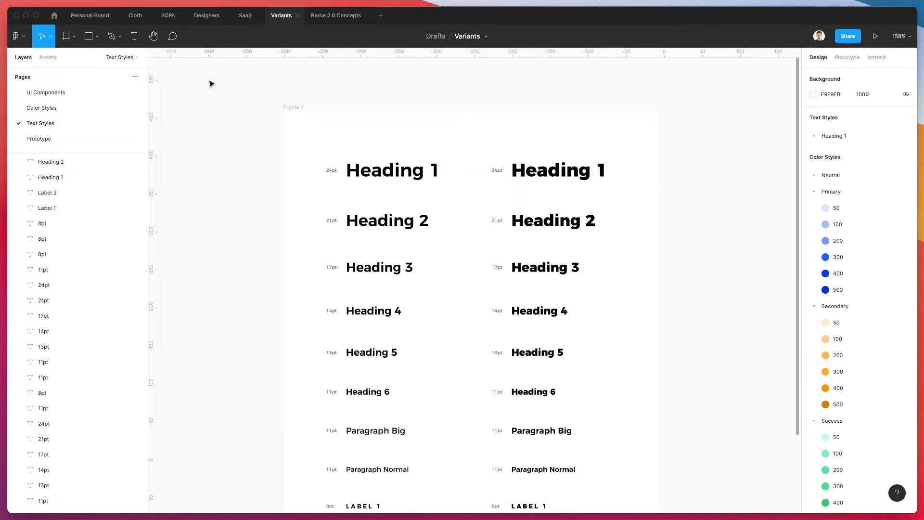
click(50, 58)
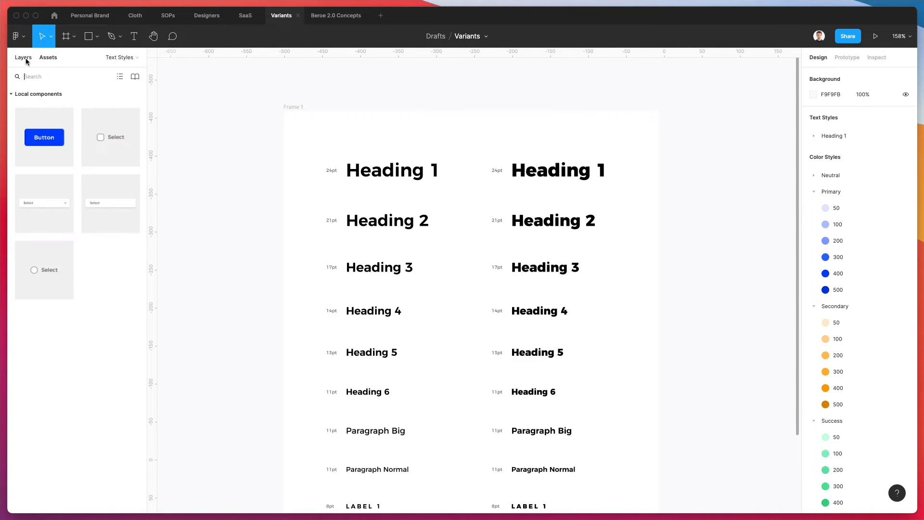
click(23, 57)
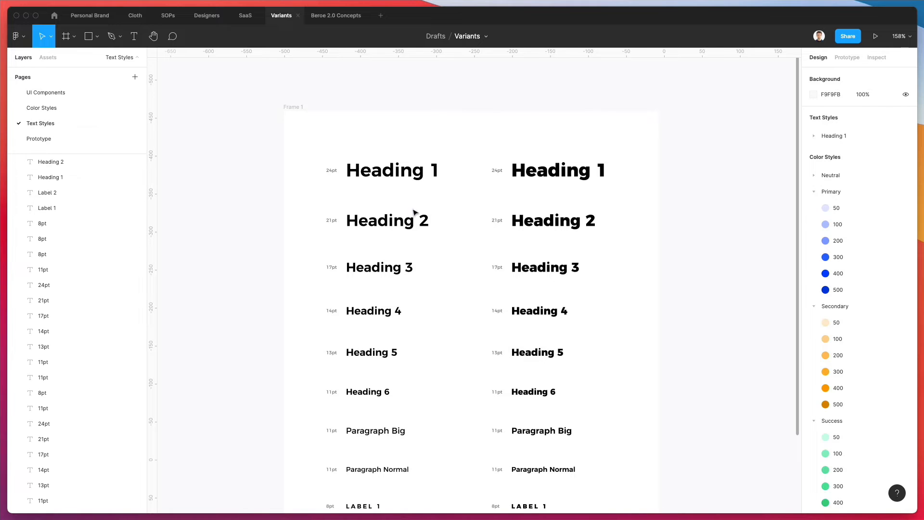
Create a text style named "Heading 2 / Regular" from the SemiBold Heading 2 sample, copying the name for reuse.
click(406, 222)
scroll(723, 279, down, 2)
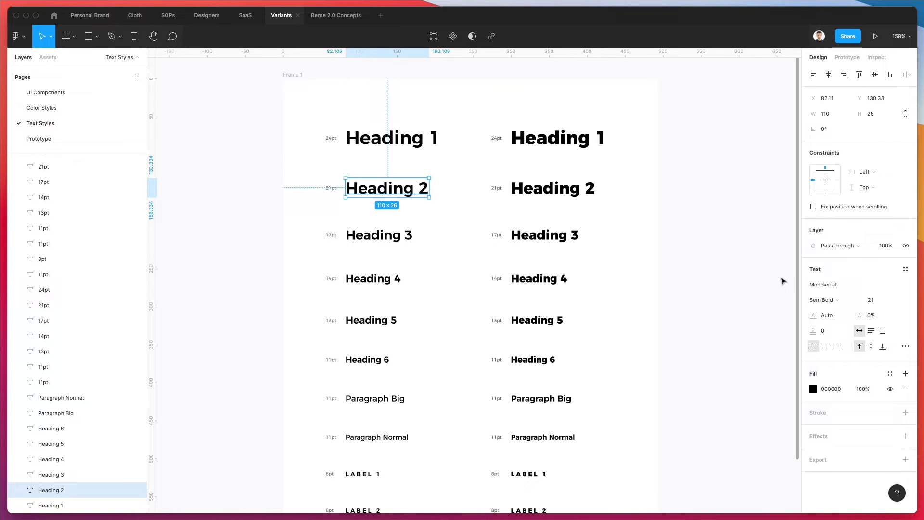
click(905, 269)
click(895, 286)
text(Heading 1 / Bold)
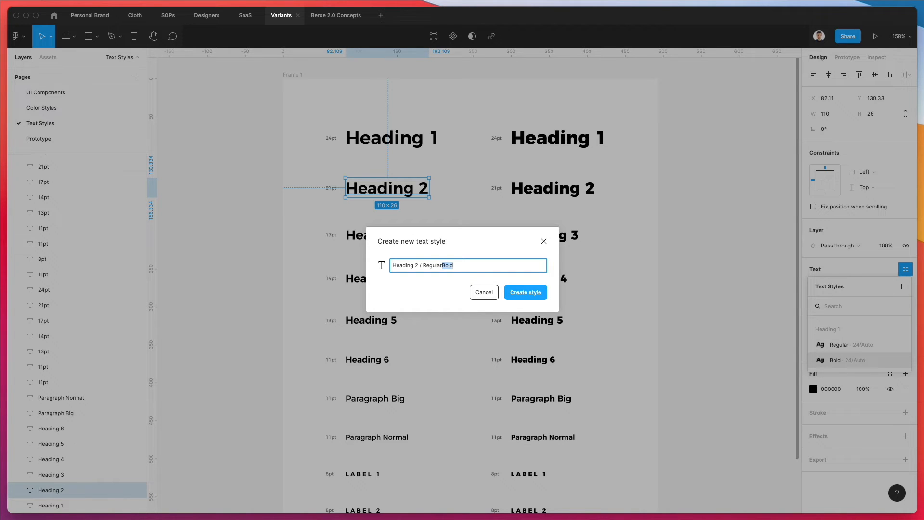
key(BackSpace)
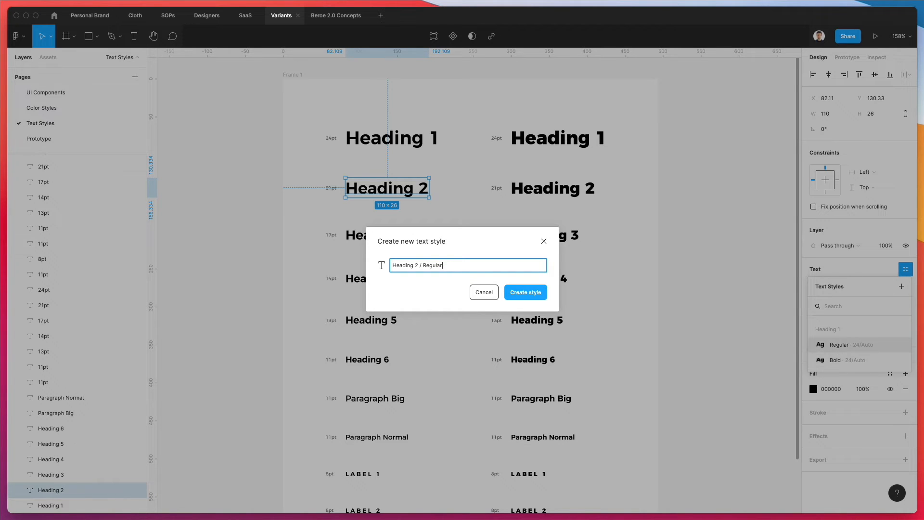
triple_click(449, 262)
key(super+c)
click(536, 293)
key(Escape)
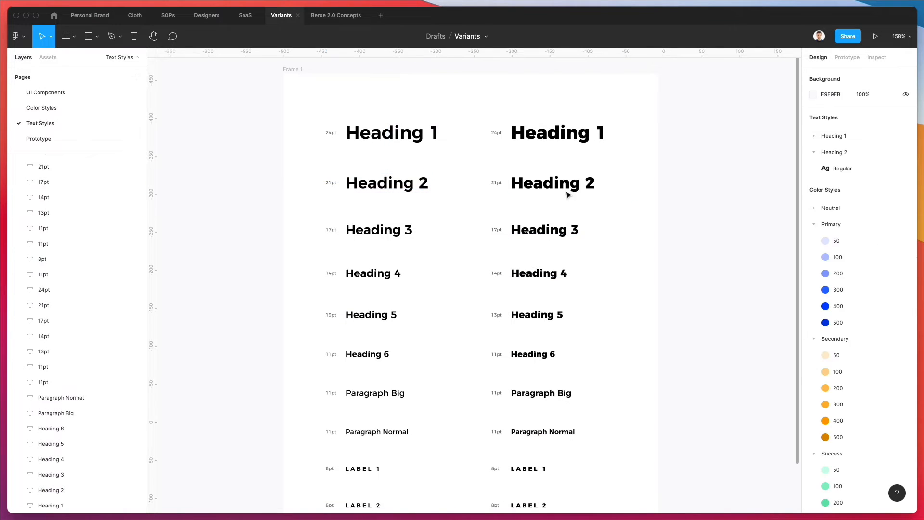
Create a text style named "Heading 2 / Bold" from the bold-column Heading 2 sample, reusing the copied name.
click(558, 187)
click(906, 269)
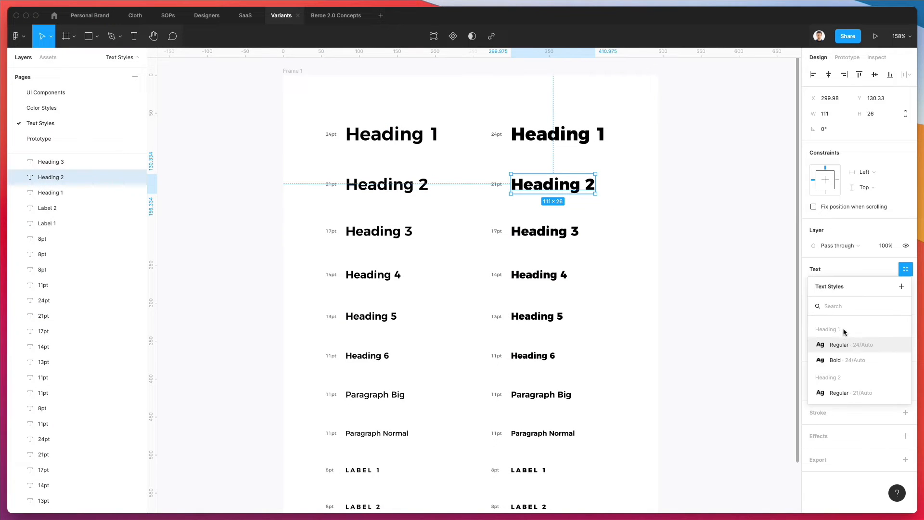
click(901, 286)
key(super+v)
key(alt+shift+Left)
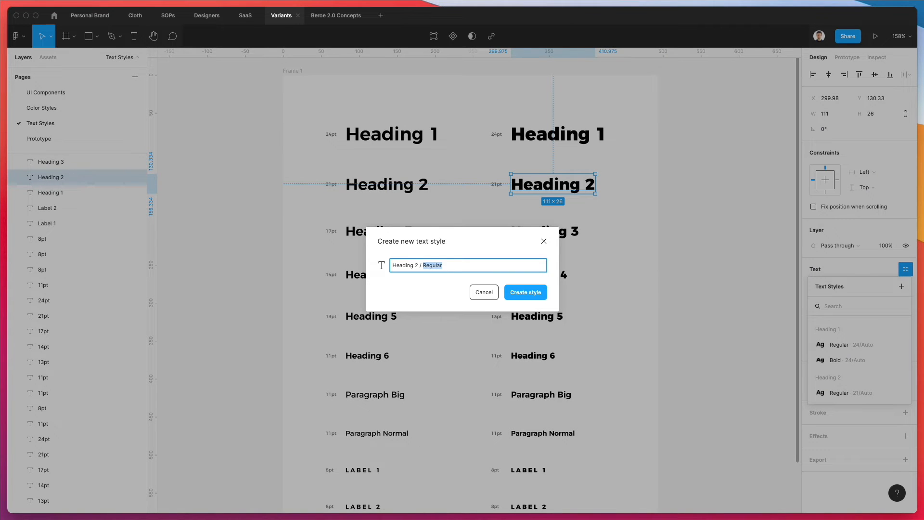
text(Bold)
key(Return)
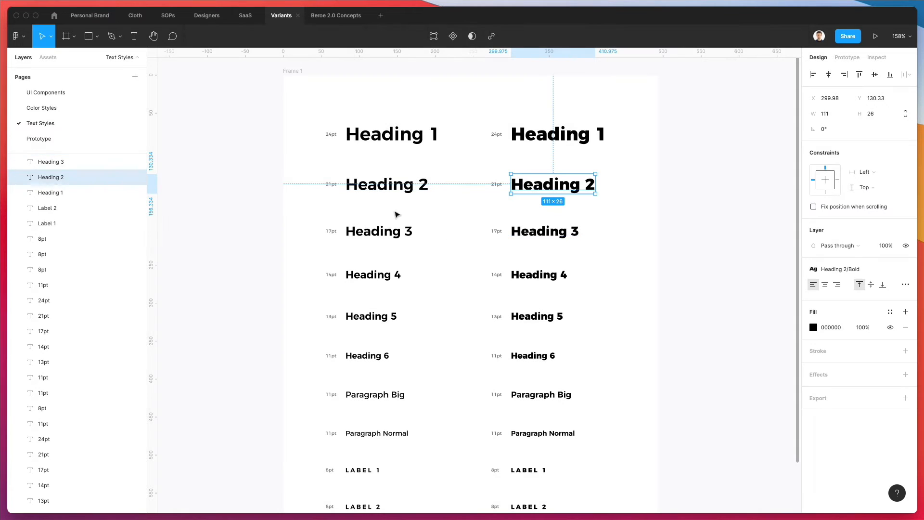
Create a text style named "Heading 3 / Regular" from the lighter Heading 3 sample, adapting the copied name.
click(395, 231)
click(905, 269)
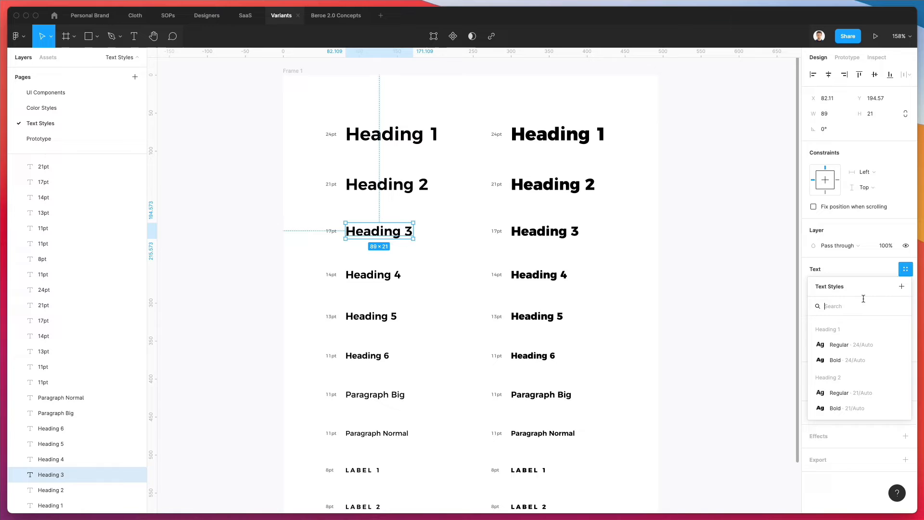
click(901, 286)
key(super+v)
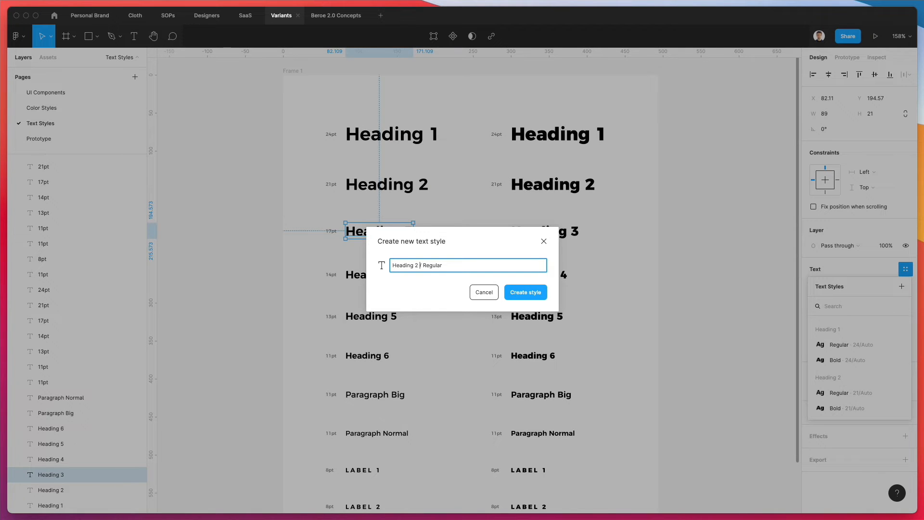
key(Return)
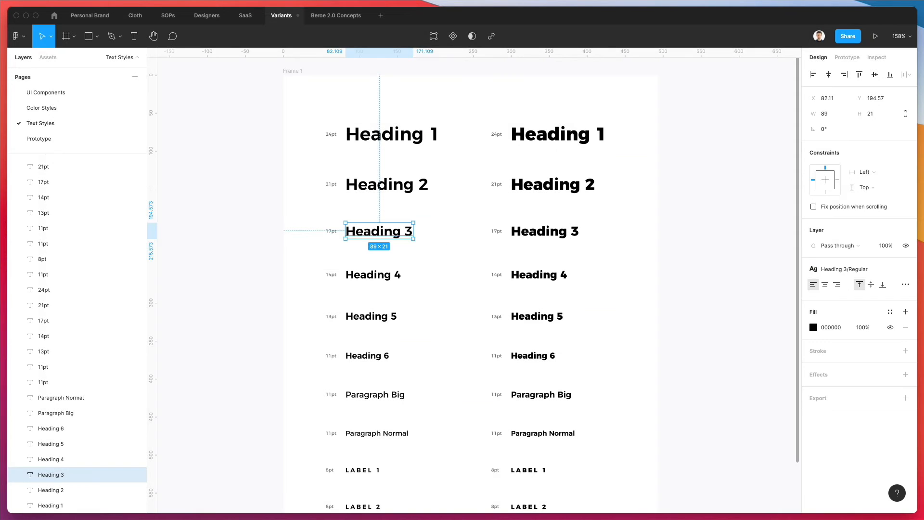
Create a text style named "Heading 2 / Bold" from the bold-column Heading 3 sample.
click(544, 231)
click(905, 269)
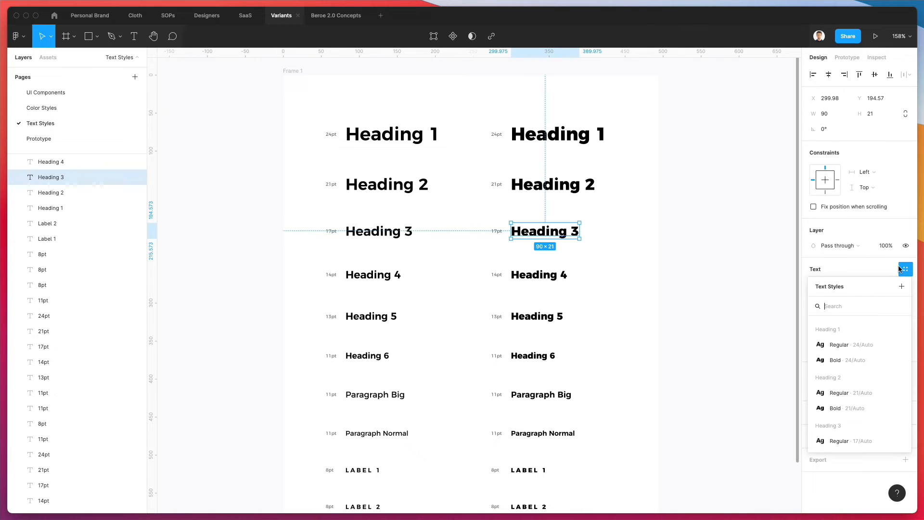
click(902, 287)
key(super+v)
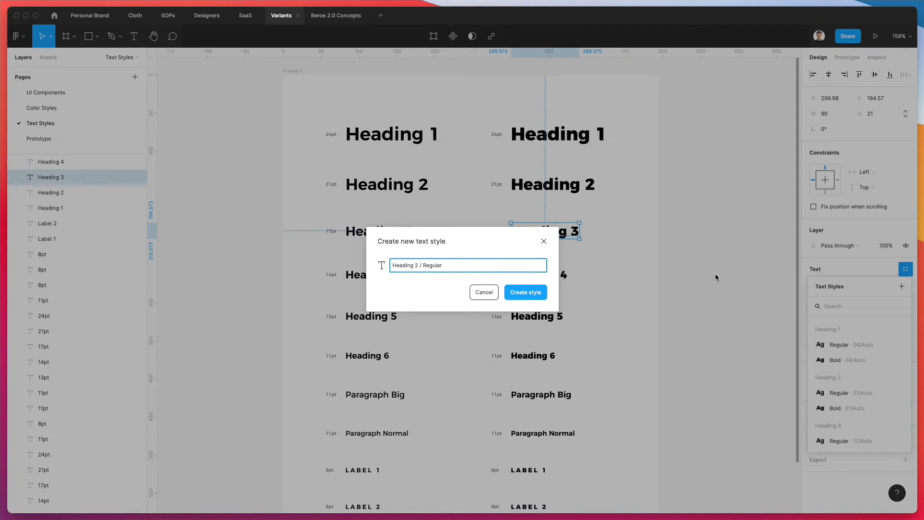
key(alt+shift+Left)
text(Bold)
key(Return)
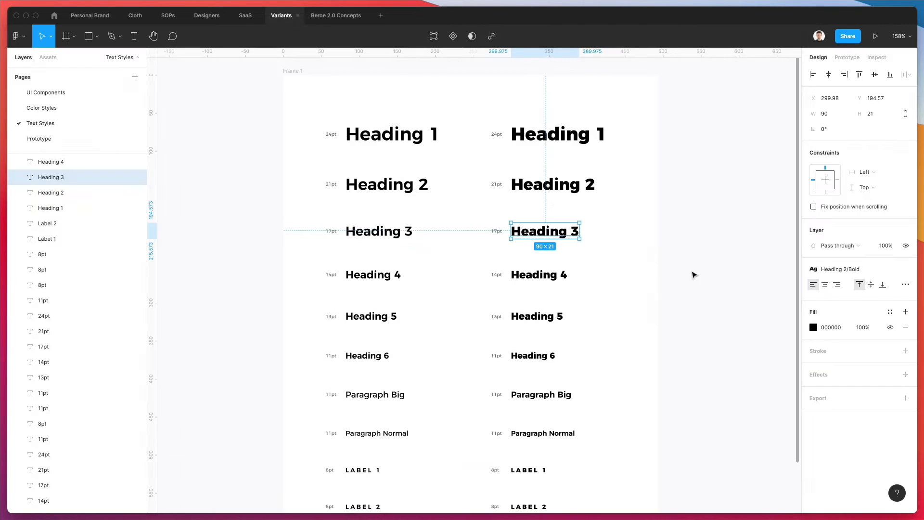
Create a text style named "Heading 4 / Regular" from the lighter Heading 4 sample, adapting the copied name.
click(383, 276)
click(906, 269)
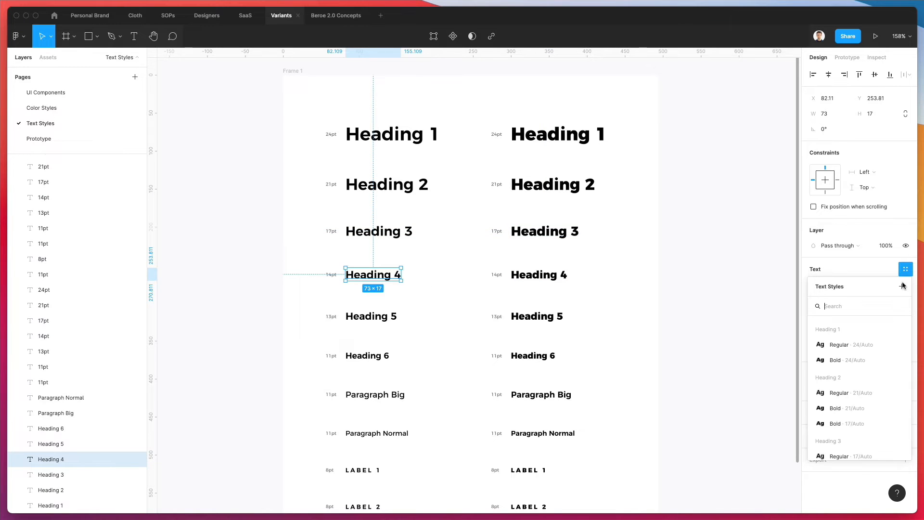
click(901, 287)
key(super+v)
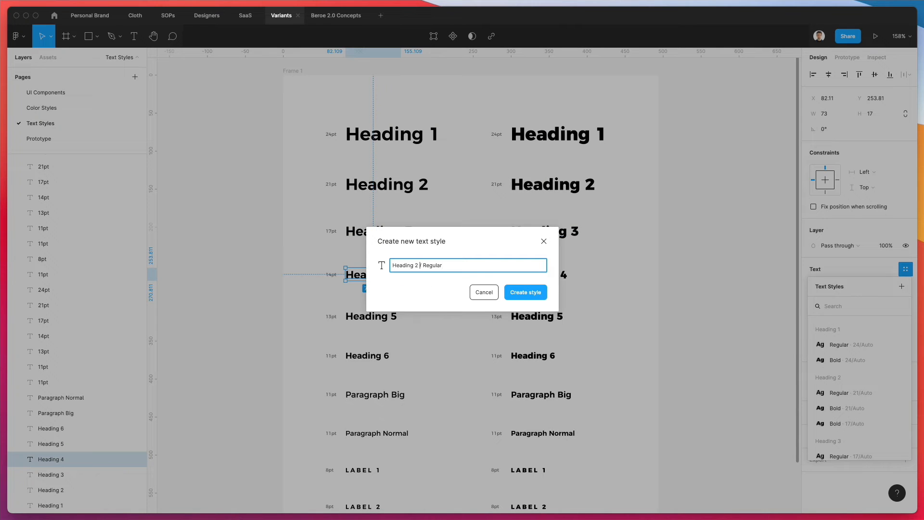
text(4)
key(Return)
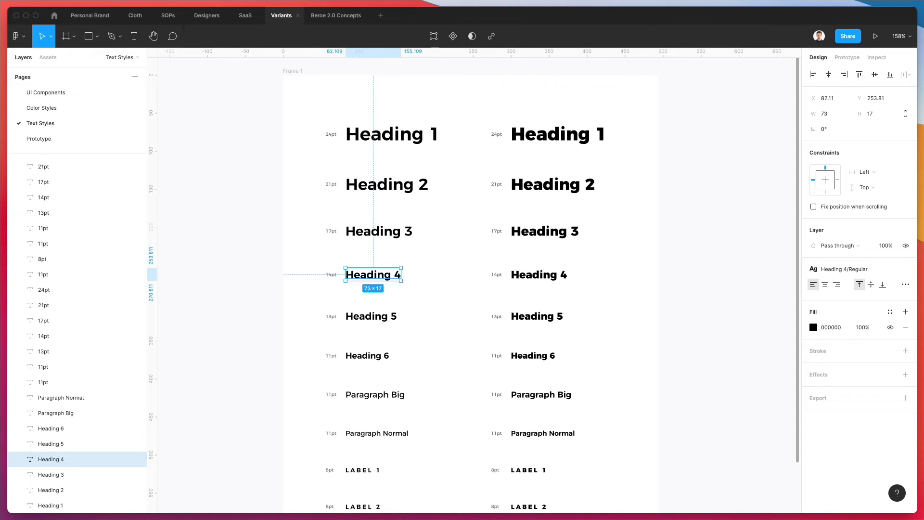
Create a text style named "Heading 2 / Bold" from the bold-column Heading 4 sample.
click(551, 276)
click(906, 269)
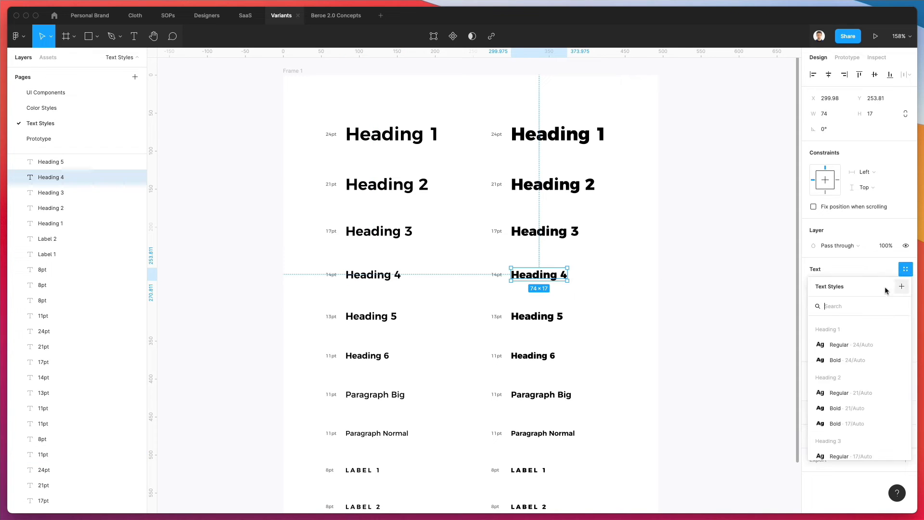
click(901, 286)
text(Heading 2 / Regular)
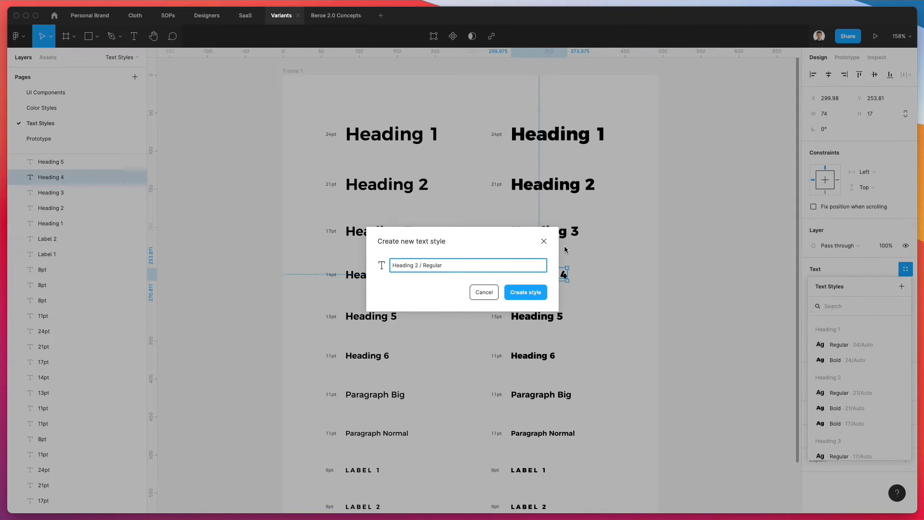
double_click(432, 265)
text(Bold)
key(Return)
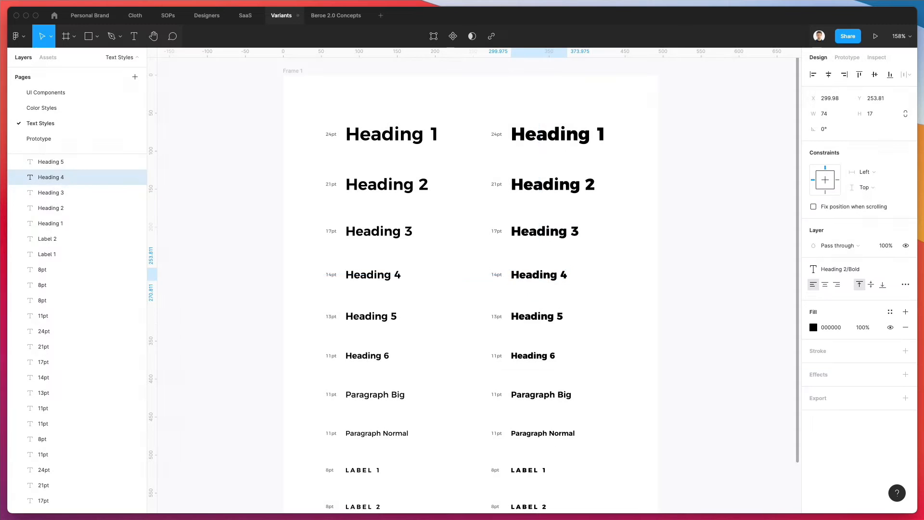
Create a text style named "Heading 5 / Regular" from the lighter Heading 5 sample, adapting the copied name.
click(356, 313)
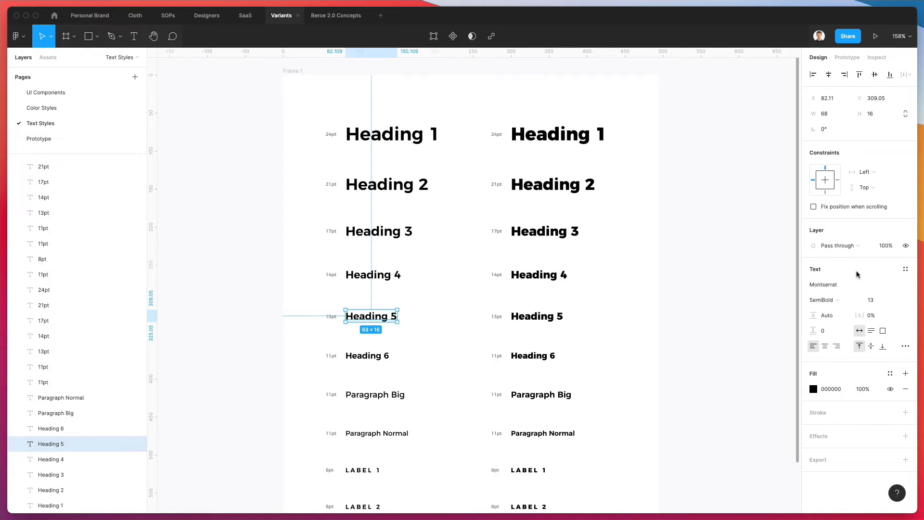
click(904, 269)
click(902, 286)
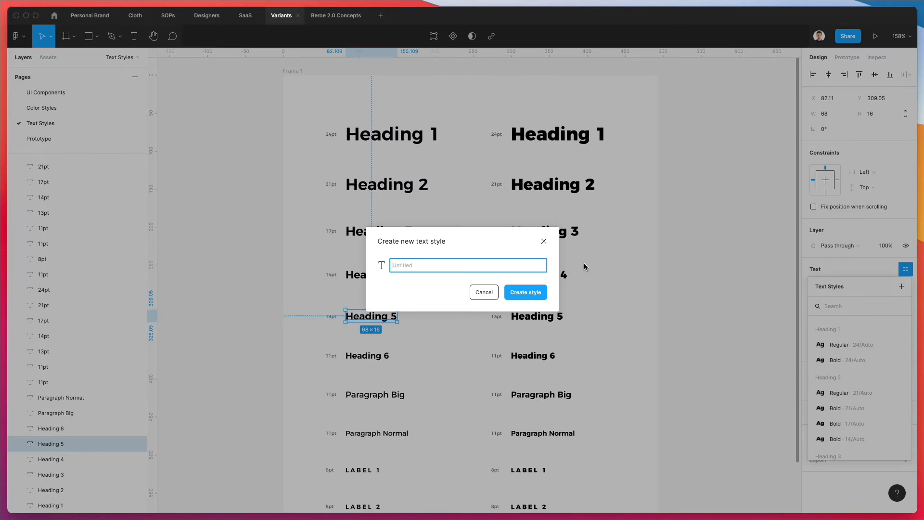
text(Heading 2 / Regular)
key(Return)
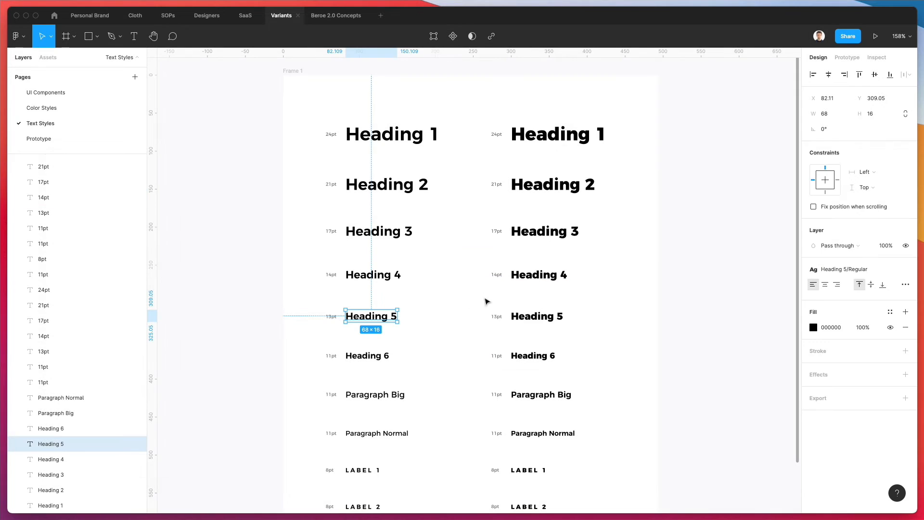
Create a text style named "Heading 2 / Bold" from the bold-column Heading 5 sample.
click(560, 317)
click(905, 269)
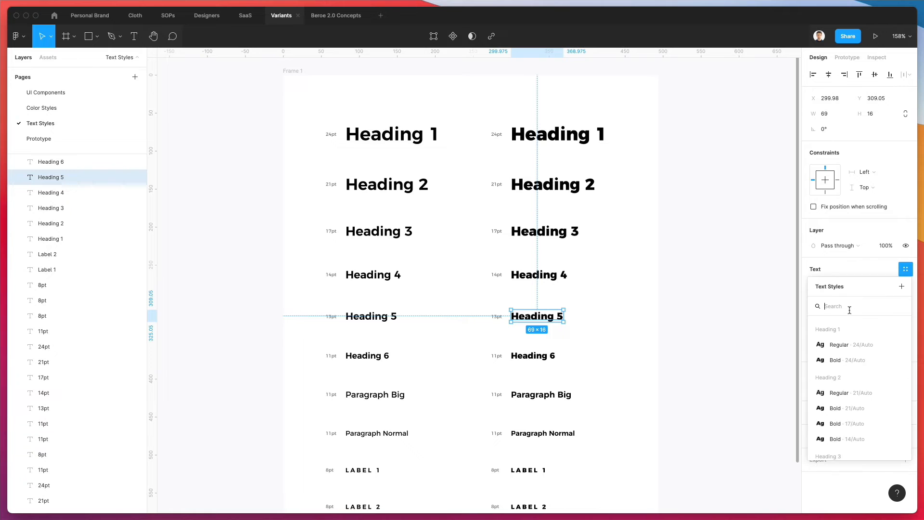
click(902, 286)
text(Heading 2 / Regular)
key(alt+shift+Left)
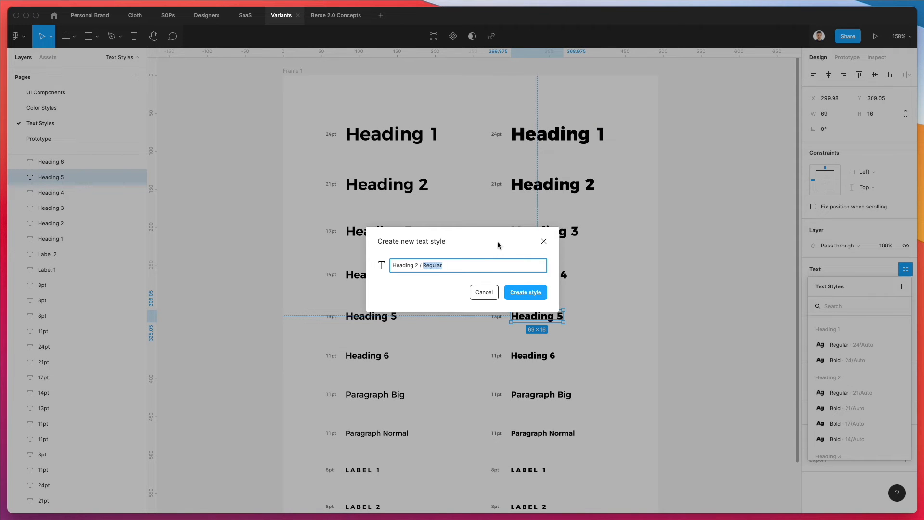
text(Bold)
key(Return)
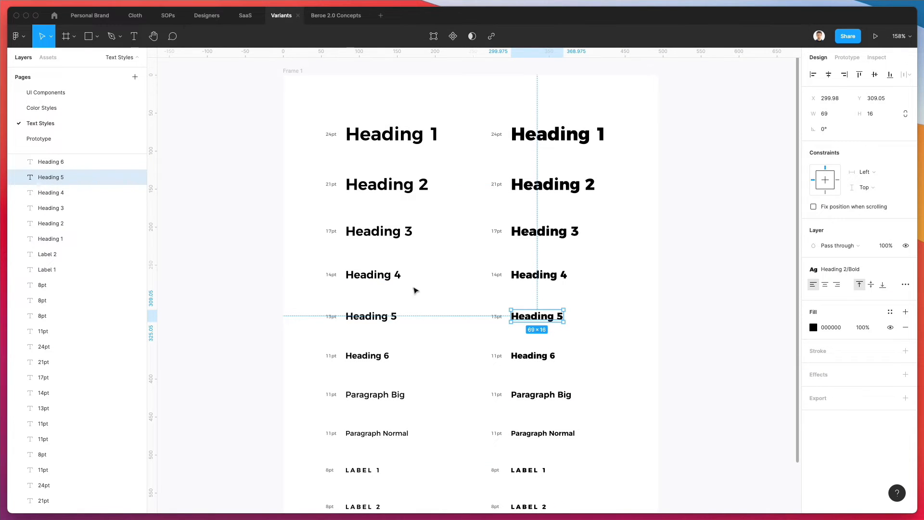
Create a text style named "Heading 6 / Regular" from the lighter Heading 6 sample, adapting the copied name.
click(380, 355)
click(905, 269)
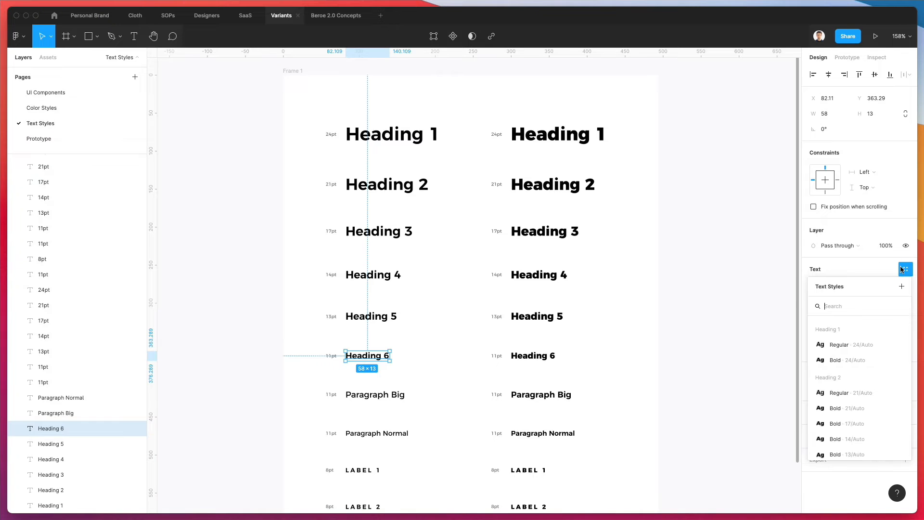
click(900, 286)
text(Heading 2 / Regular)
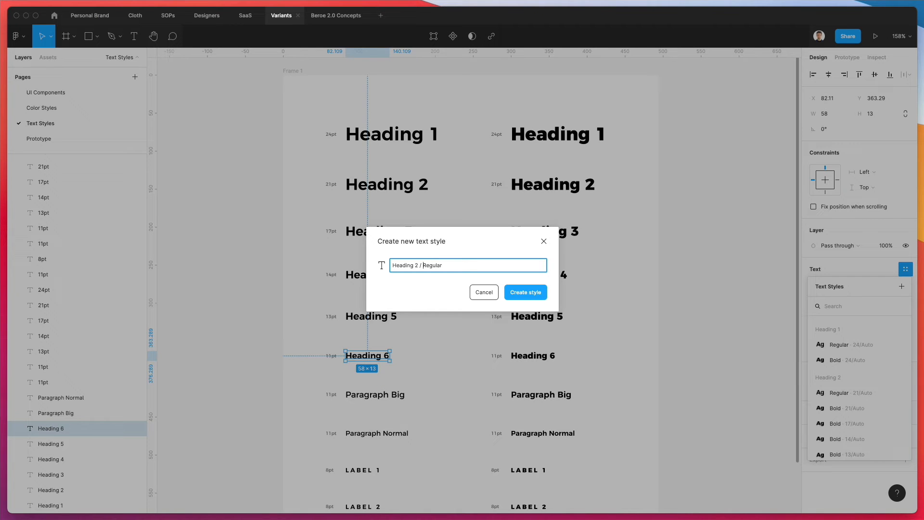
text(6)
key(Return)
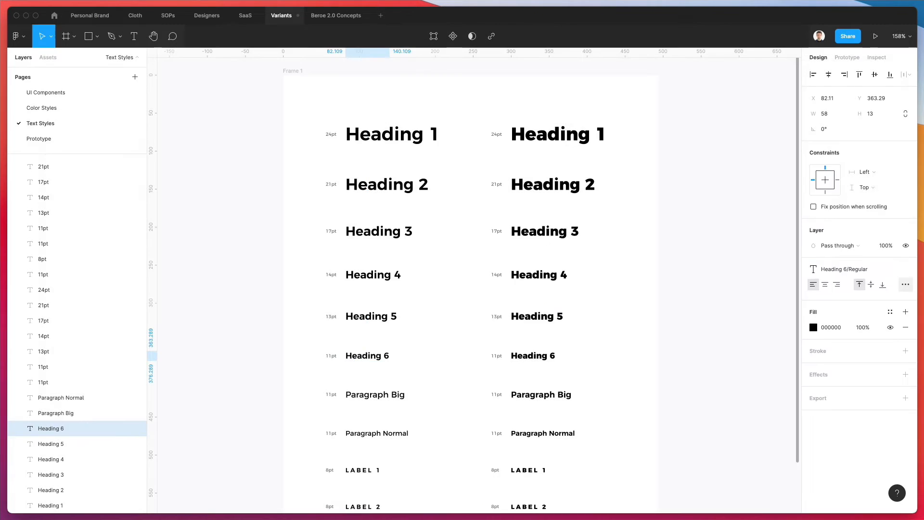
Create a text style named "Heading 6 / Bold" from the bold-column Heading 6 sample, adapting the copied name.
click(545, 355)
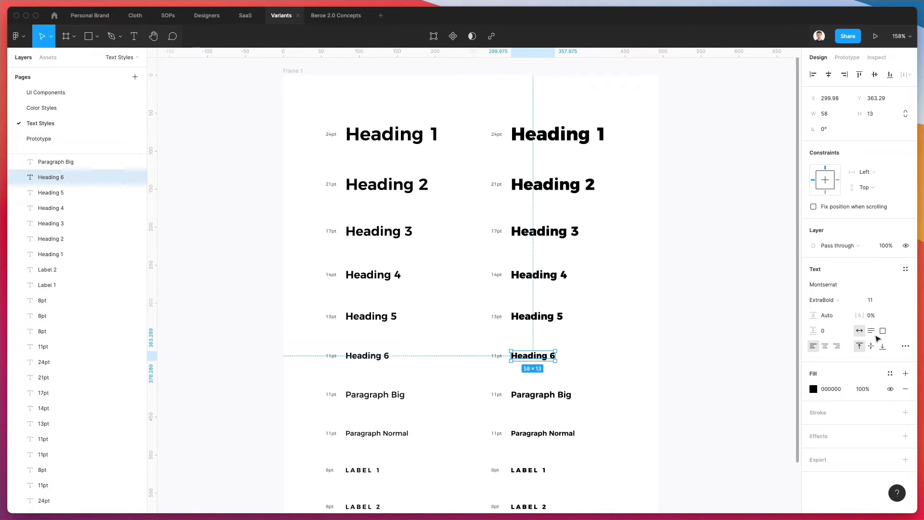
click(905, 269)
click(901, 287)
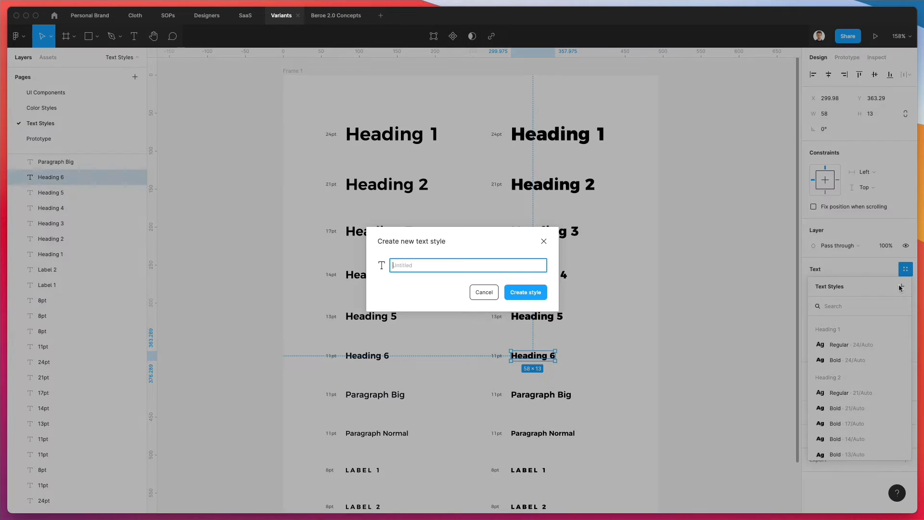
text(Heading 2 / Regular)
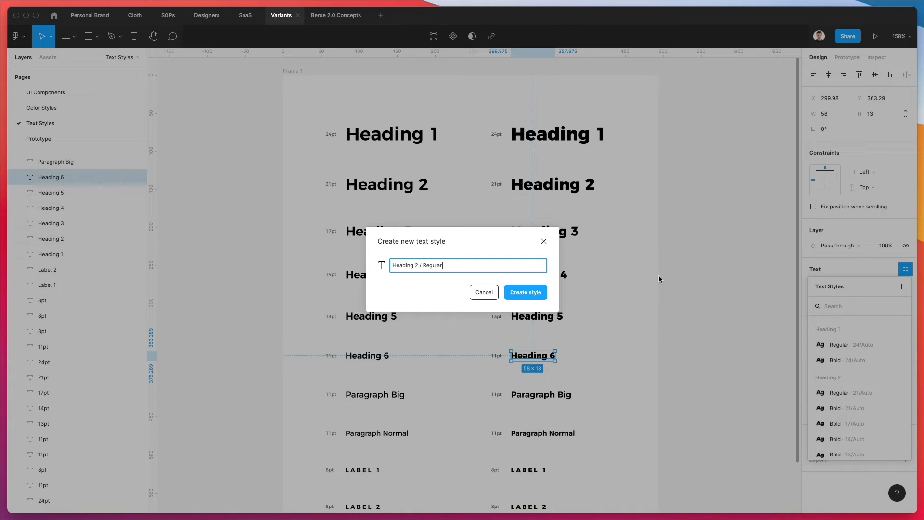
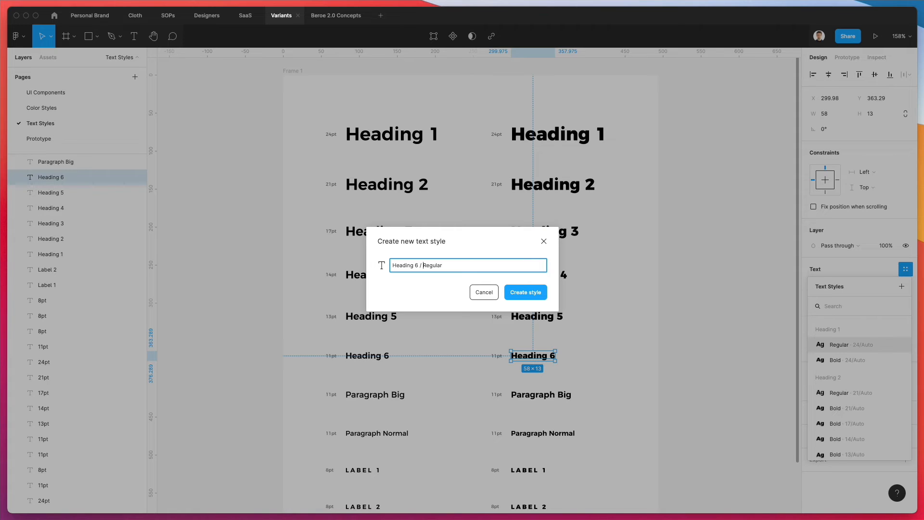
double_click(430, 265)
key(Return)
Review the saved text styles, examining the properties and type details of the size 21 Bold style under Heading 2.
click(818, 269)
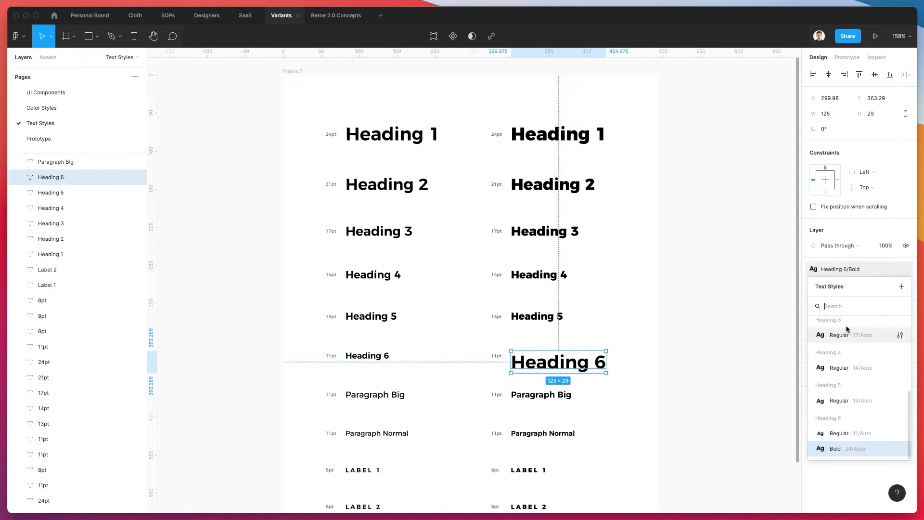
scroll(845, 332, up, 5)
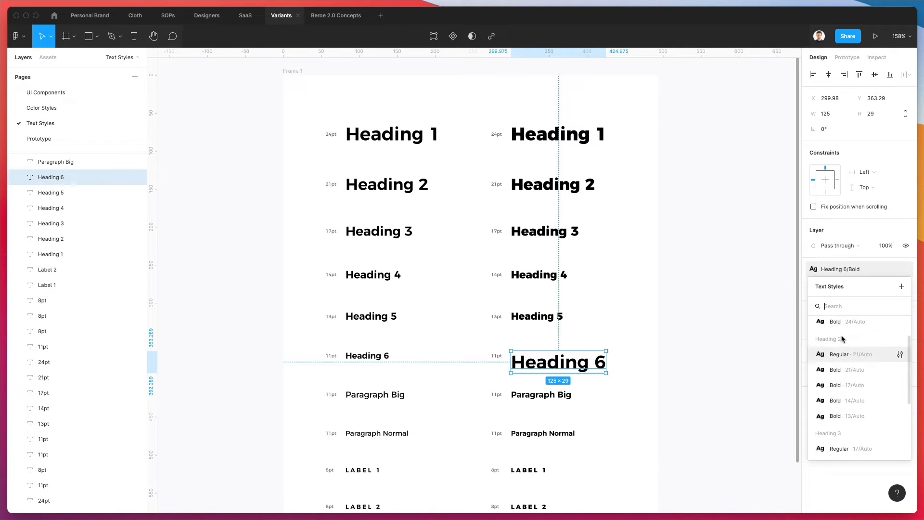
click(898, 369)
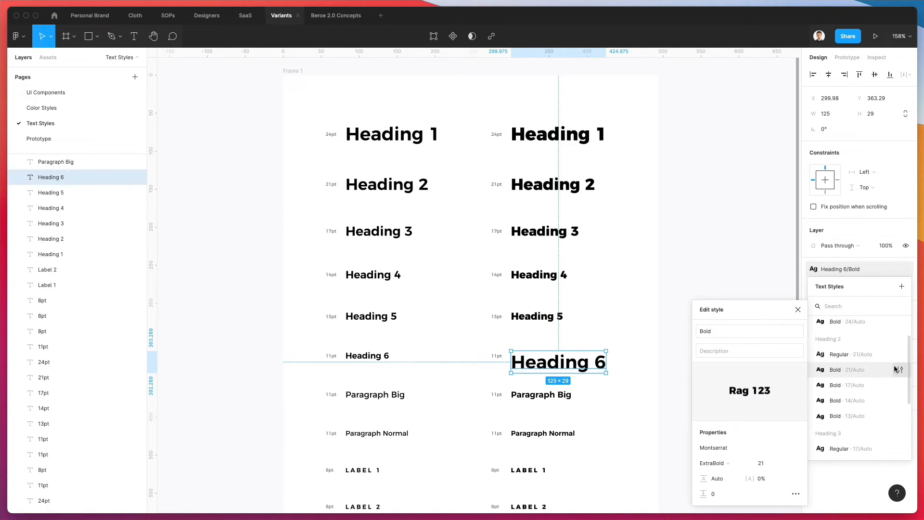
click(796, 494)
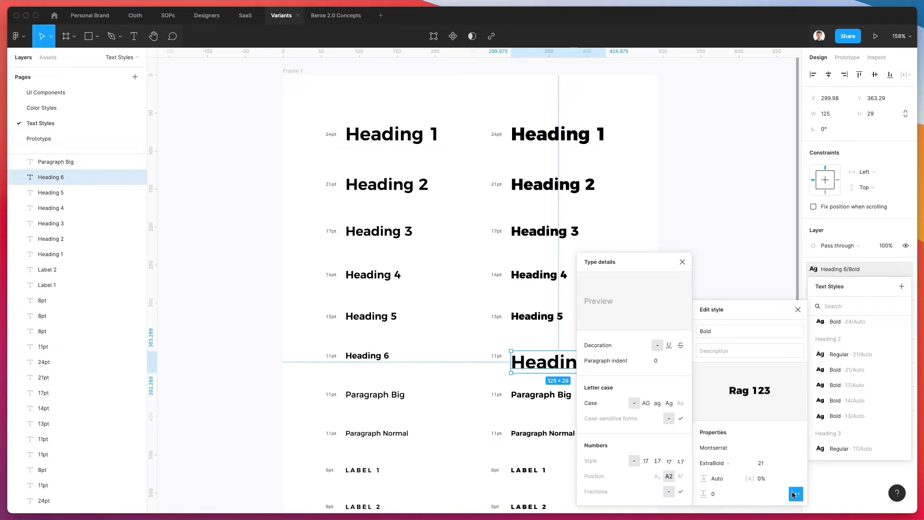
click(682, 262)
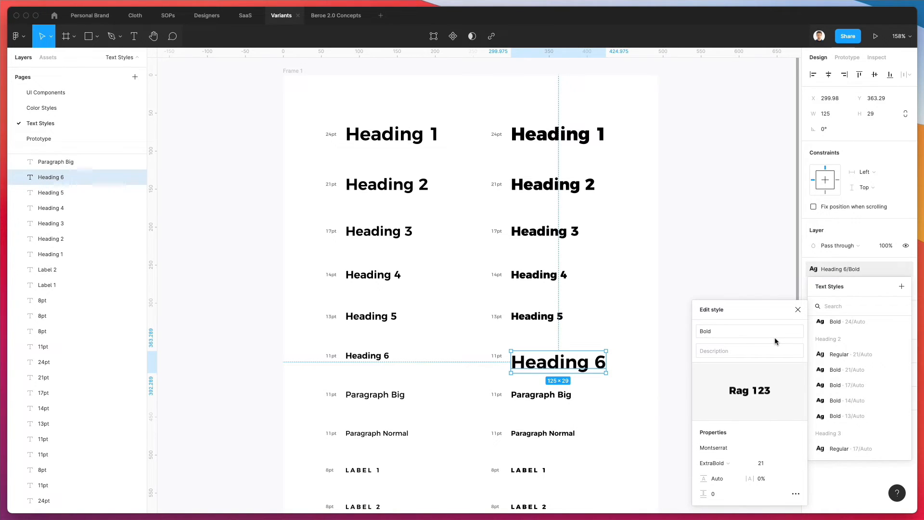
click(798, 310)
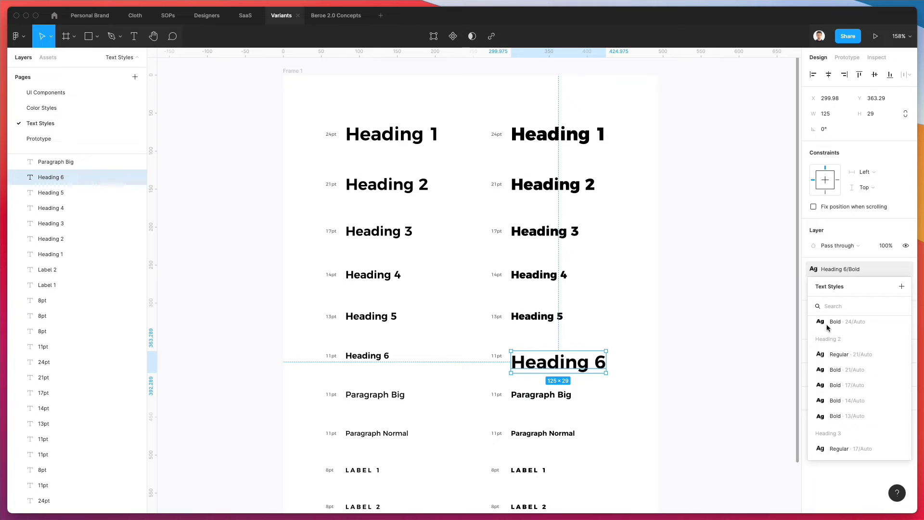
right_click(865, 367)
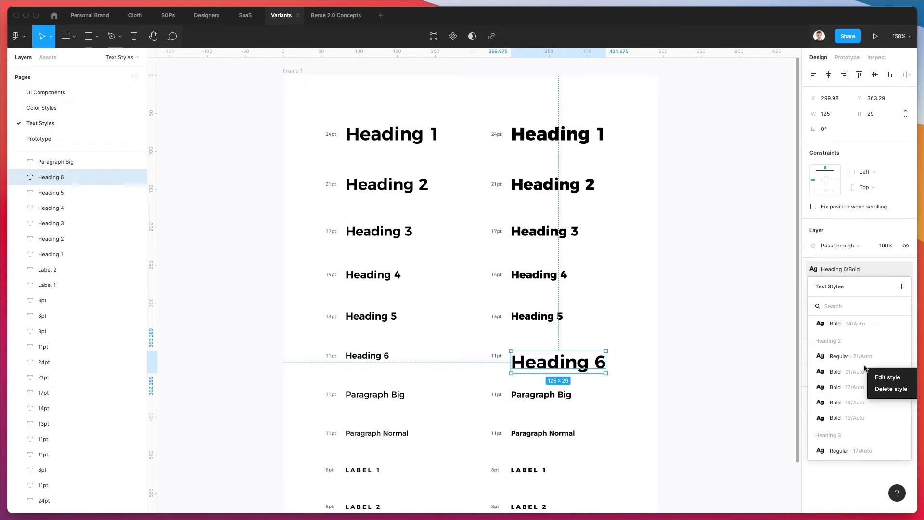
click(691, 353)
Check which text style is assigned to the Heading 2 to Heading 4 samples in both columns and the bold Heading 5 sample.
click(368, 176)
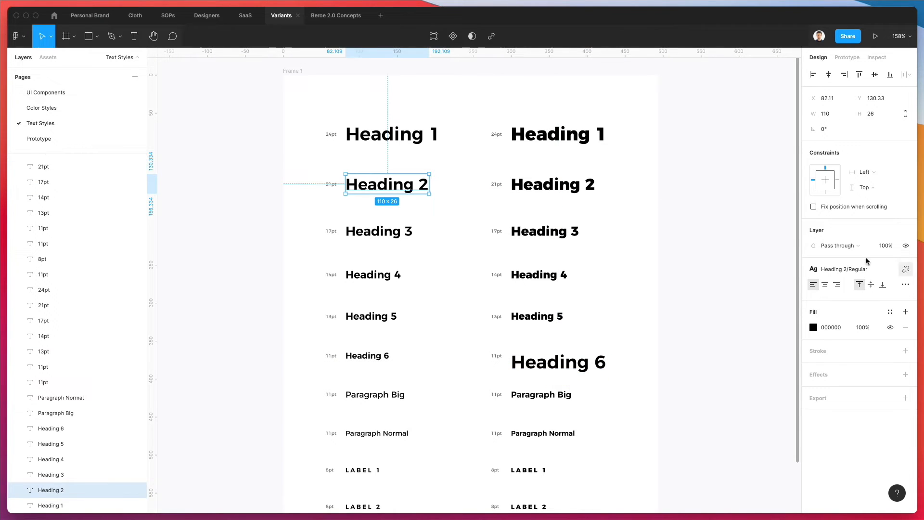
click(582, 186)
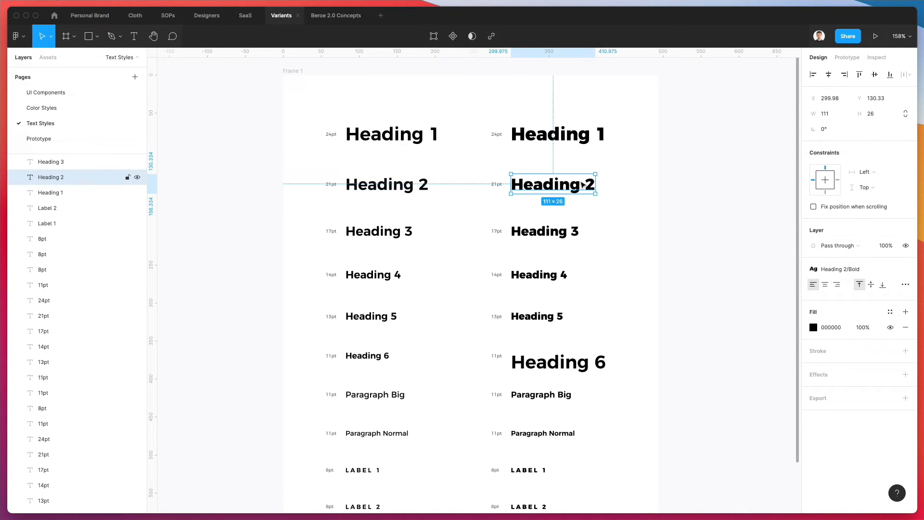
click(360, 231)
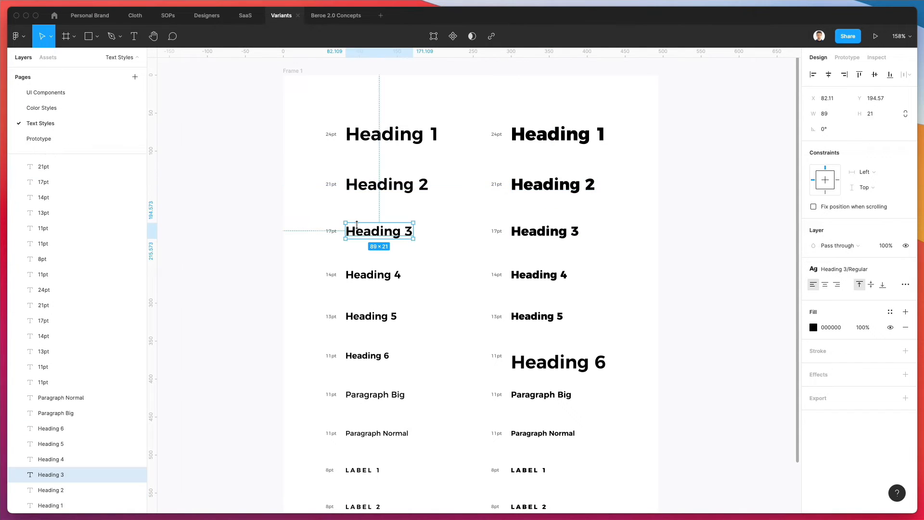
click(542, 233)
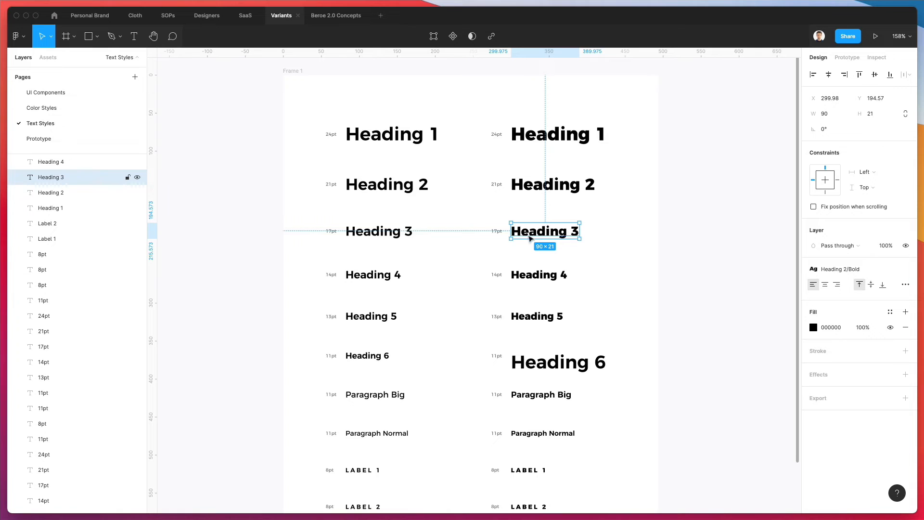
click(381, 276)
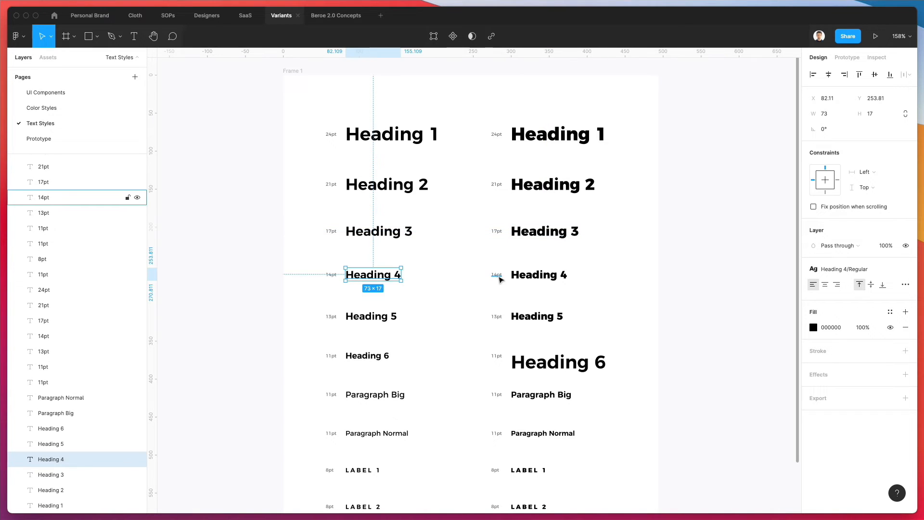
click(539, 275)
click(525, 318)
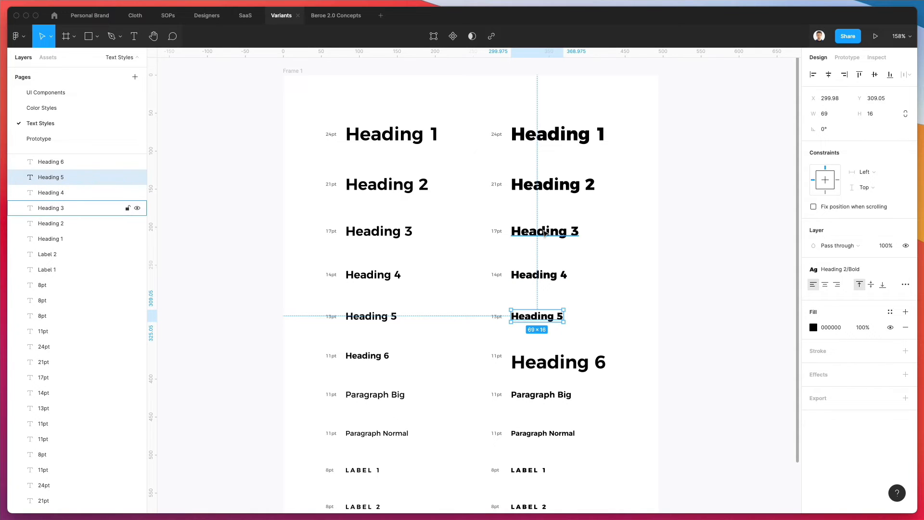
Delete the size 17 Bold style under Heading 2 that is assigned to the bold-column Heading 3 sample.
click(572, 231)
click(843, 269)
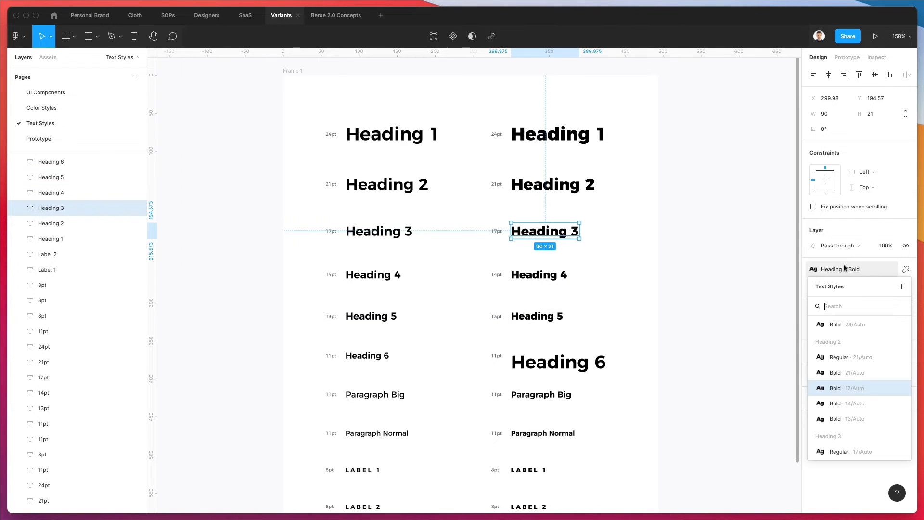
right_click(855, 390)
click(880, 409)
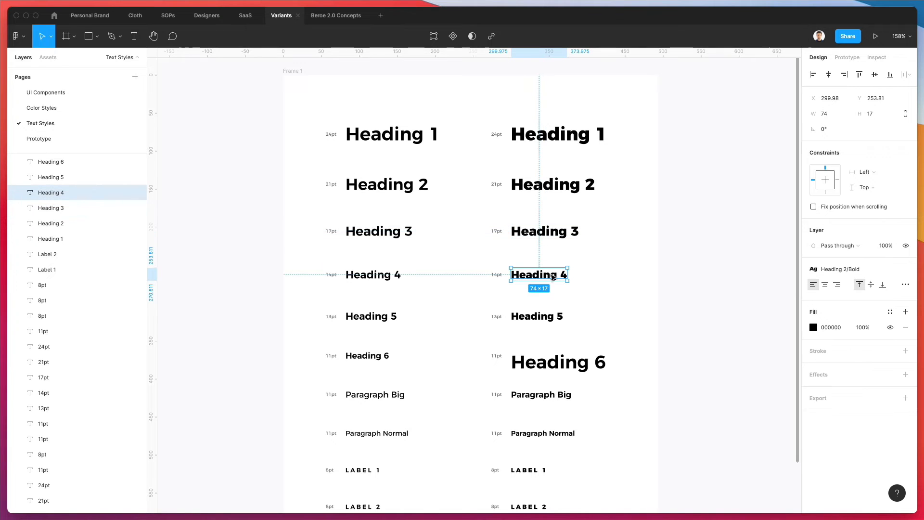
Delete the size 14 Bold style under Heading 2 that is assigned to the bold-column Heading 4 sample.
click(554, 278)
click(849, 267)
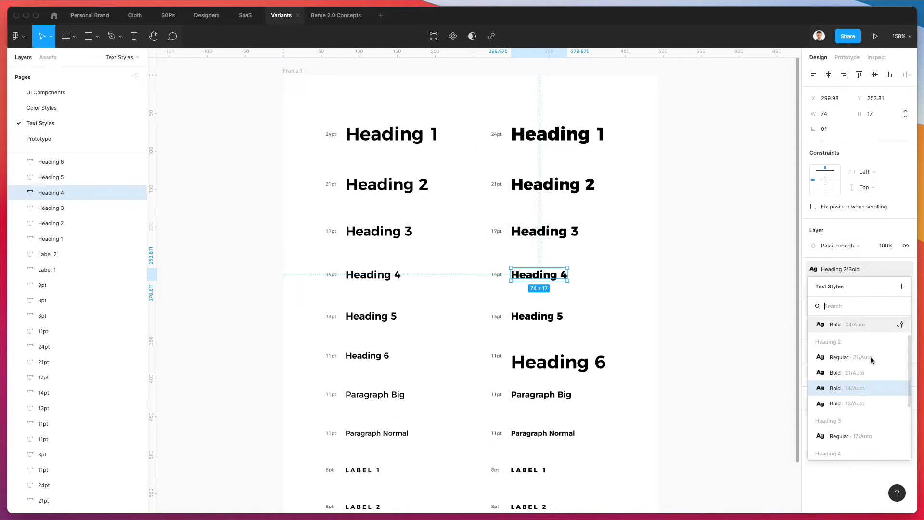
right_click(871, 388)
Delete the size 13 Bold style under Heading 2 that is assigned to the bold-column Heading 5 sample.
click(549, 318)
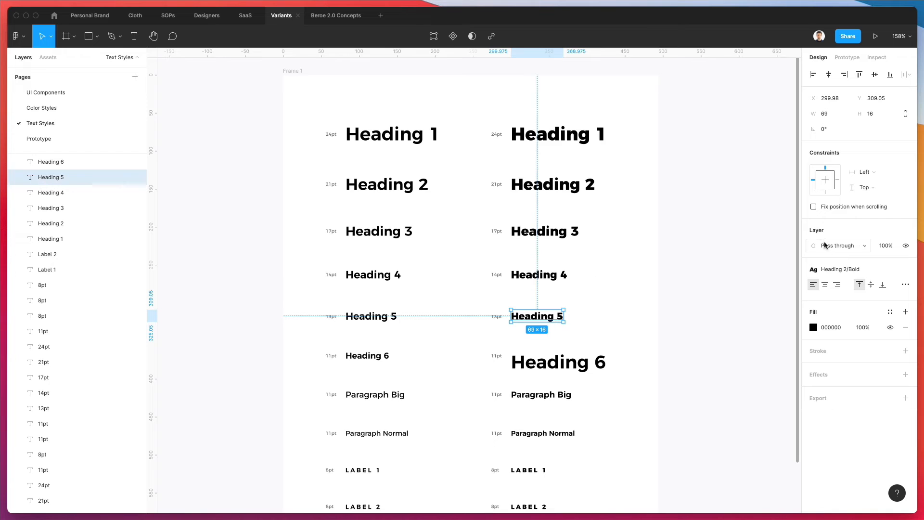
click(835, 269)
right_click(864, 390)
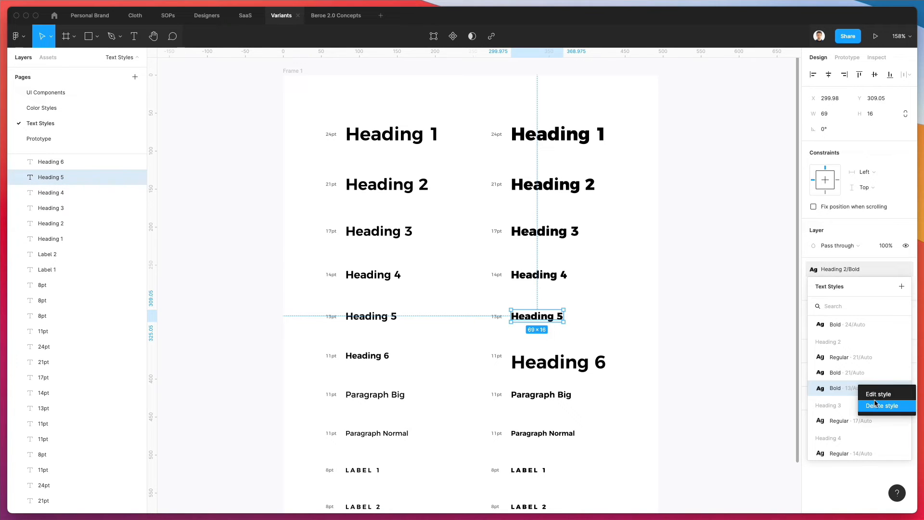
click(876, 404)
Try to save the bold-column Heading 3 sample as a new text style named Heading 3 / Bold.
click(569, 228)
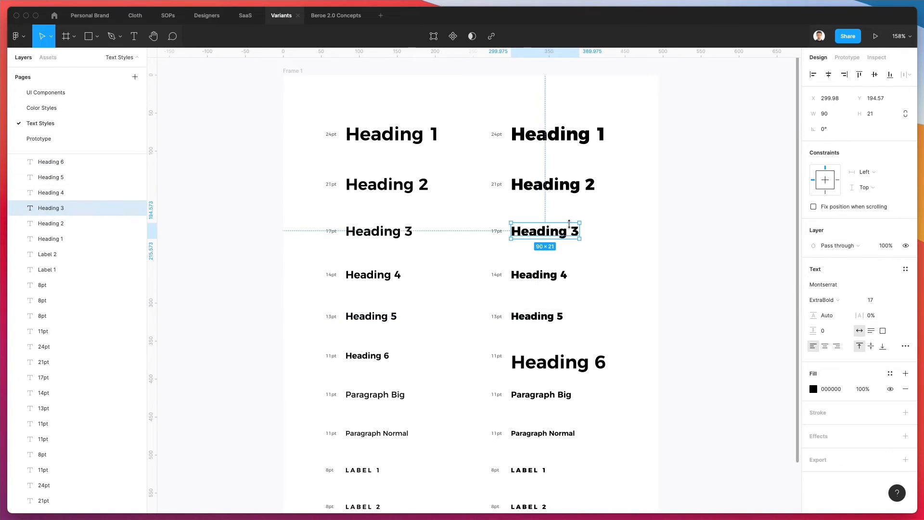
click(905, 269)
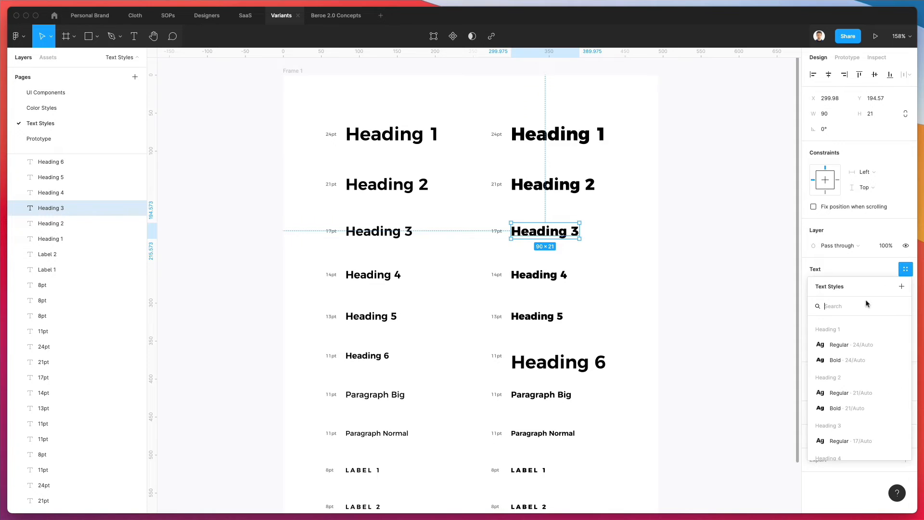
click(902, 286)
text(Heading 2 / Regular)
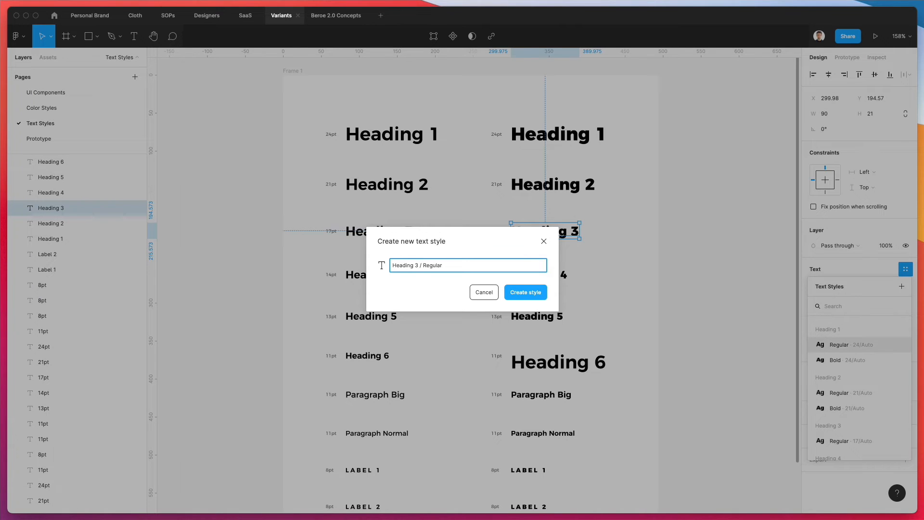
text(Bold)
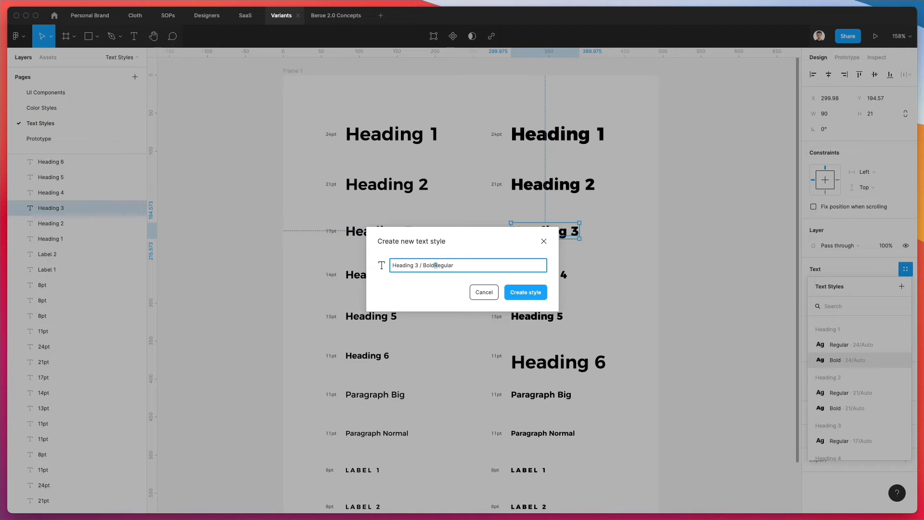
drag(436, 265, 454, 265)
key(BackSpace)
key(Return)
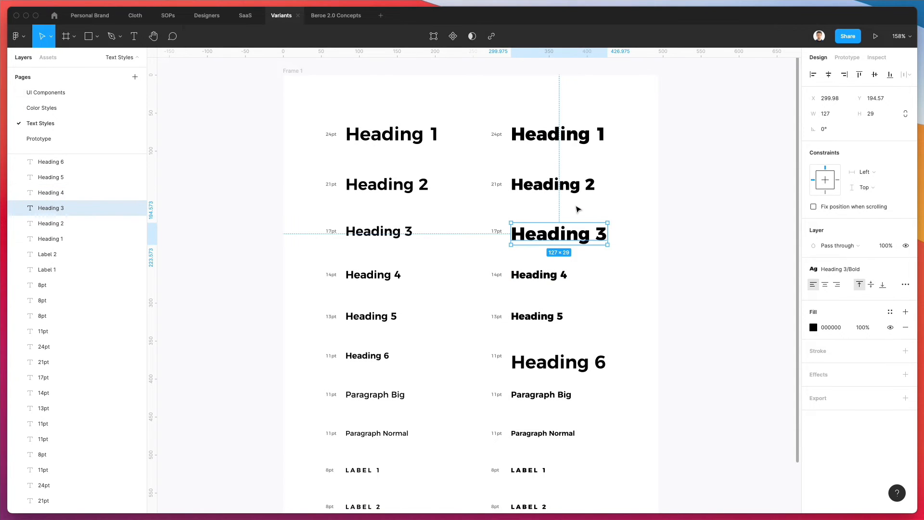
Undo the creation of the Heading 3 / Bold text style.
click(643, 234)
key(super+z)
key(super+z)
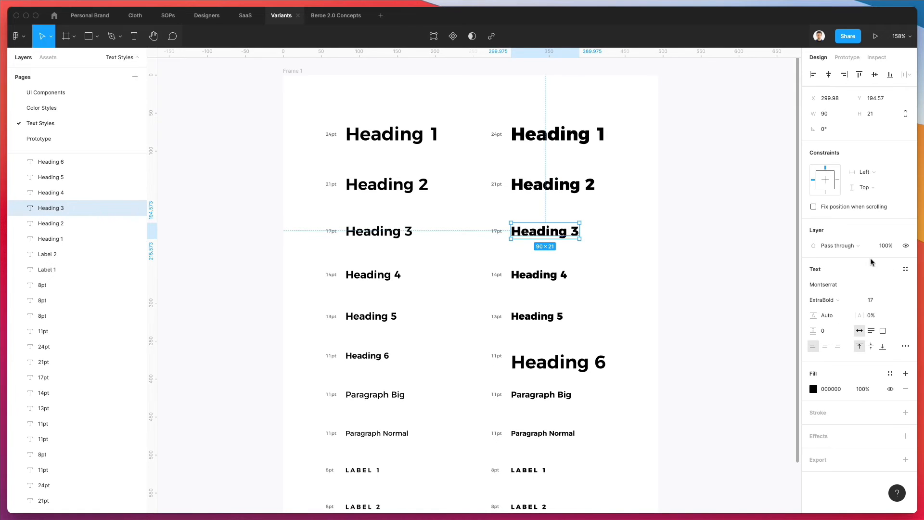
Create the text style Heading 3 / Bold from the size 17 ExtraBold Heading 3 sample.
click(905, 269)
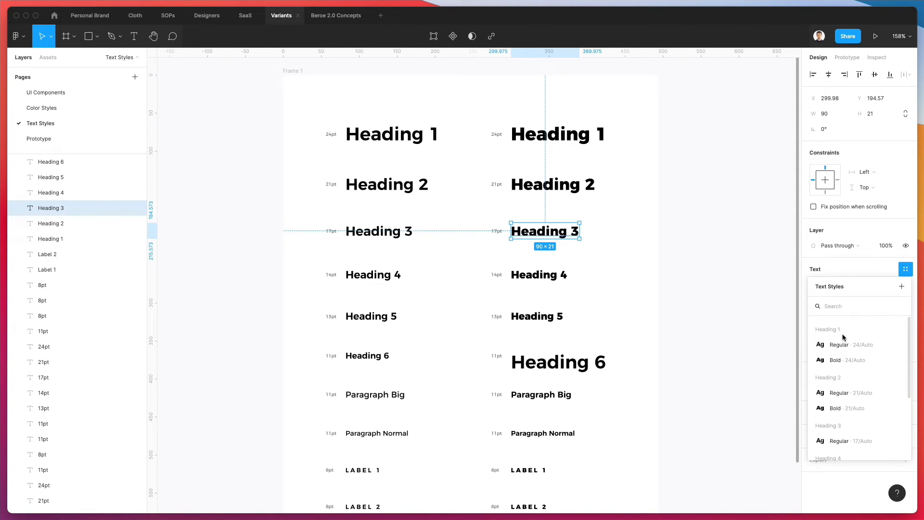
click(902, 285)
text(Heading 2 / Regular)
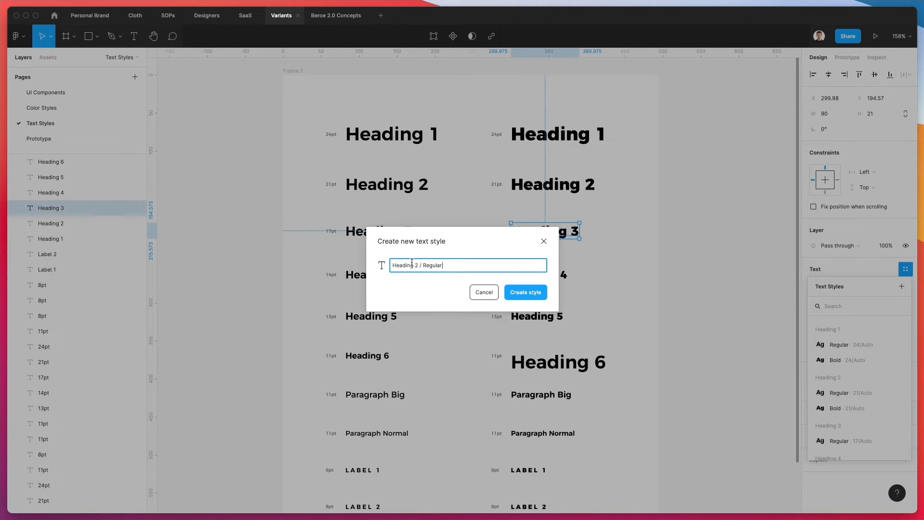
text(3)
double_click(428, 264)
text(Bold)
click(520, 292)
Create the text style Heading 4 / Bold from the bold-column Heading 4 sample.
click(548, 275)
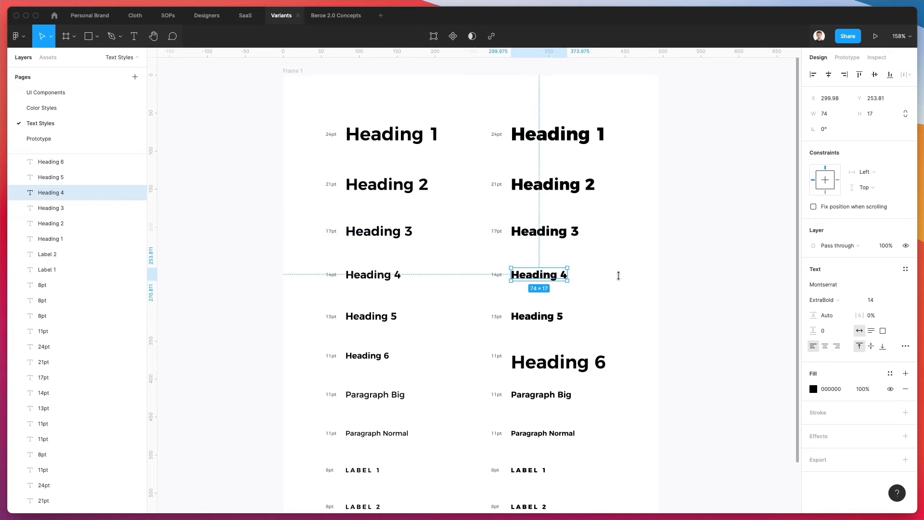
click(905, 269)
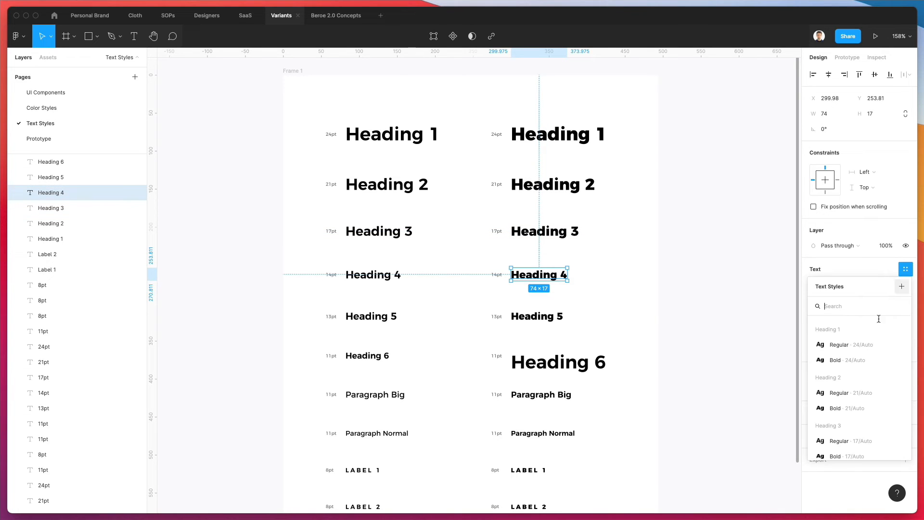
click(901, 286)
text(Heading 2 / Regular)
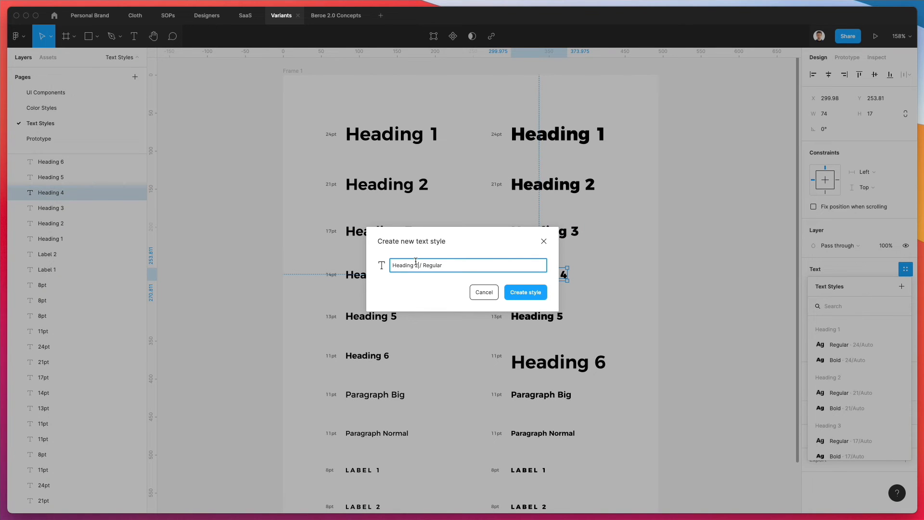
text(4)
double_click(431, 265)
text(Bold)
click(521, 291)
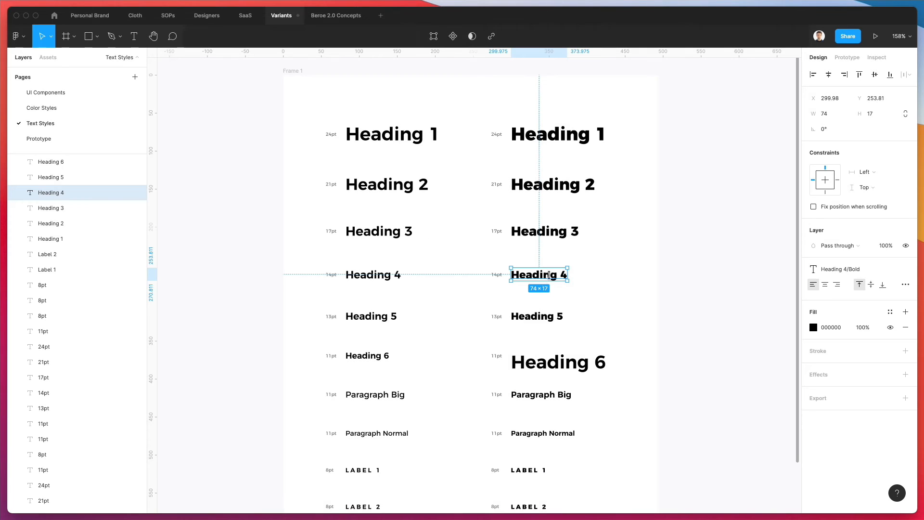
Create the text style Heading 5 / Bold from the bold-column Heading 5 sample.
click(57, 177)
click(905, 269)
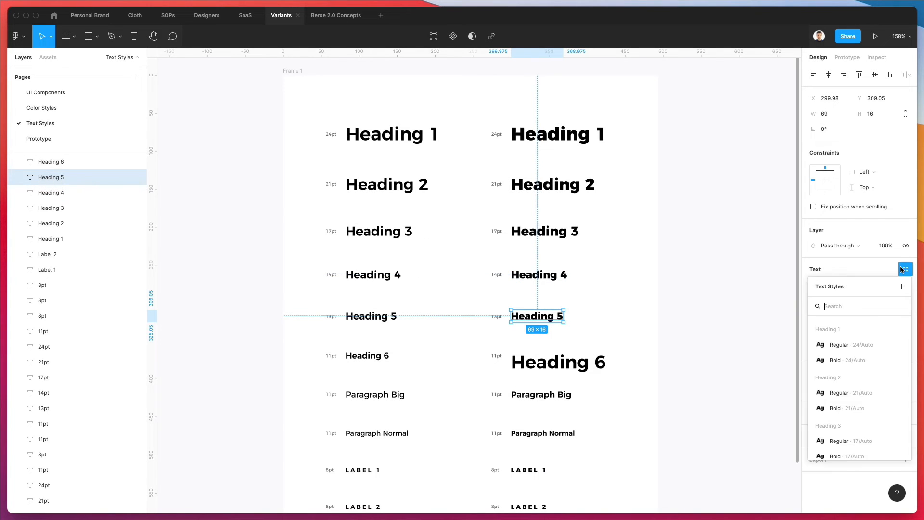
click(902, 286)
text(Heading 2 / Regular)
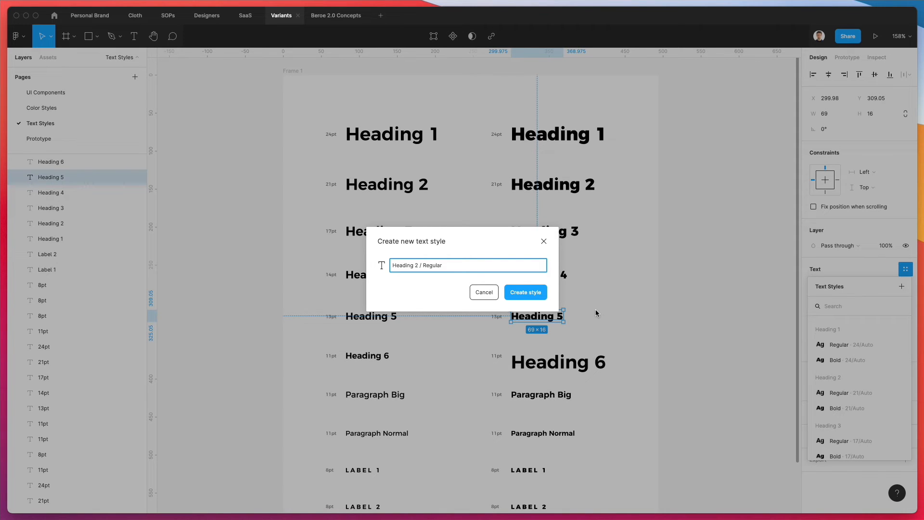
double_click(433, 266)
text(Bo)
text(5)
click(507, 297)
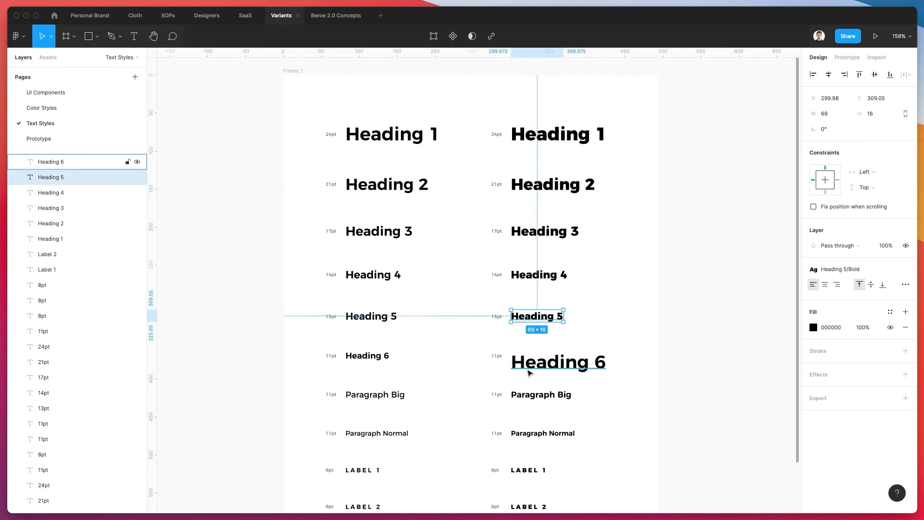
Apply the regular-column Heading 6 sample's text properties to the oversized bold-column Heading 6 sample.
click(367, 357)
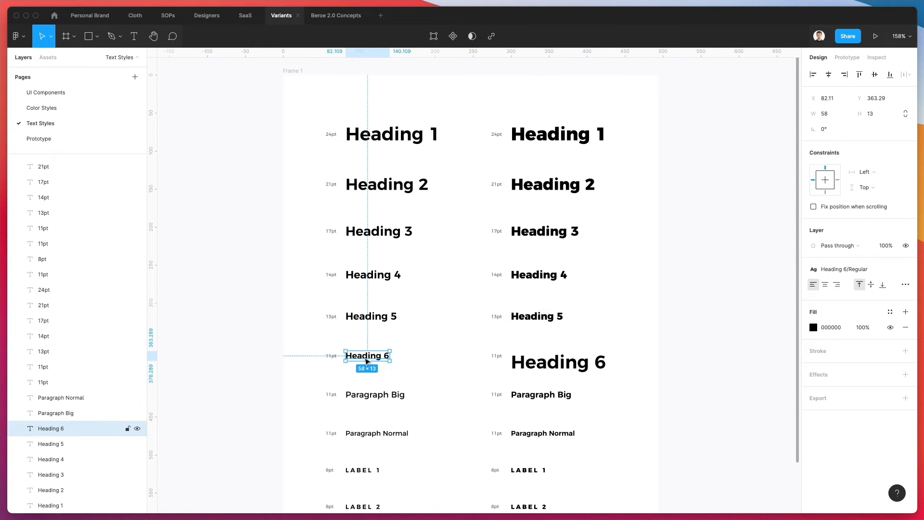
click(538, 369)
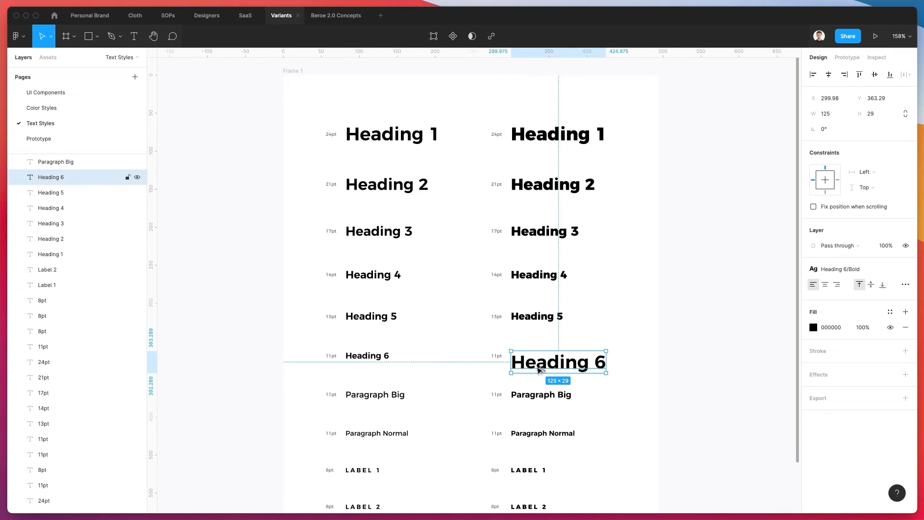
key(alt+super+v)
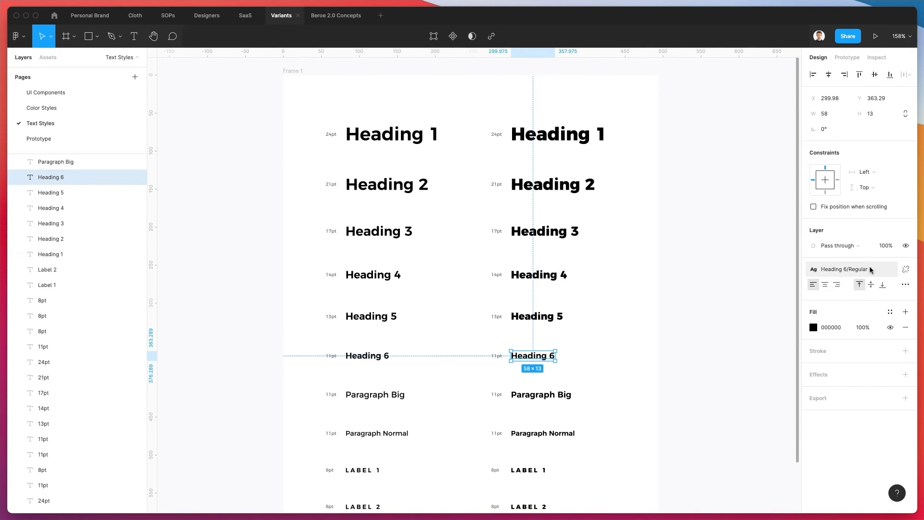
Delete the size 11 Regular text style under Heading 6.
click(871, 271)
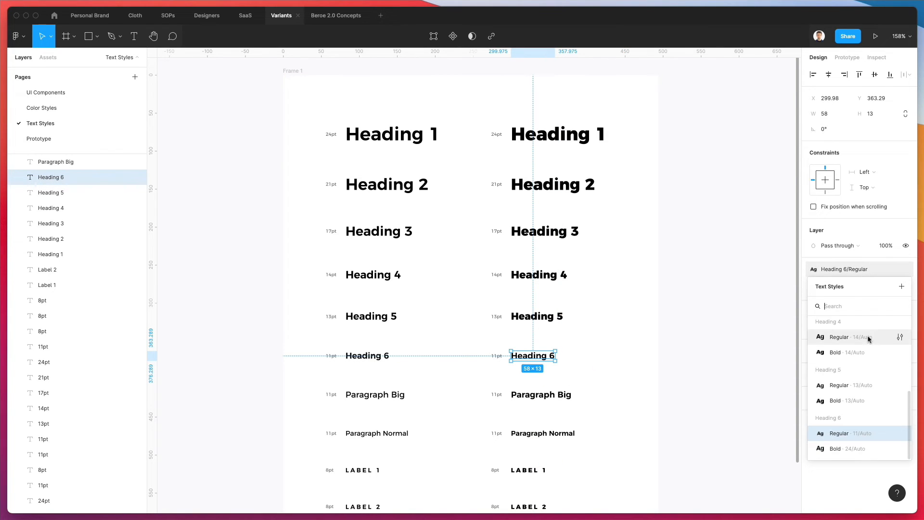
right_click(857, 433)
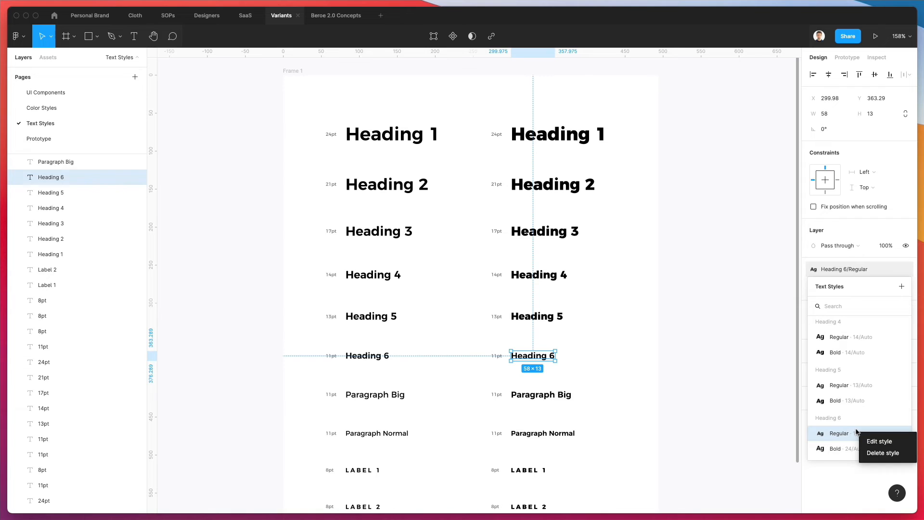
click(871, 450)
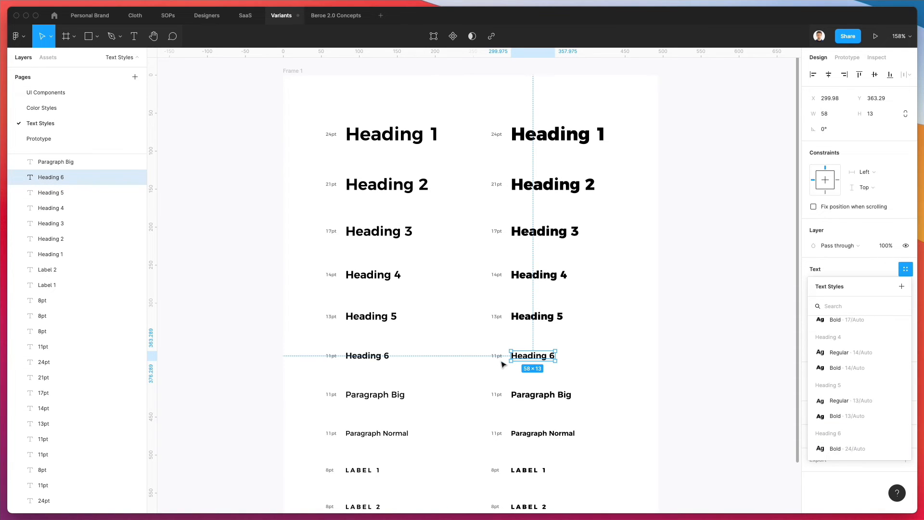
Set the bold-column Heading 6 sample's font weight to ExtraBold and deselect it.
click(868, 264)
click(840, 300)
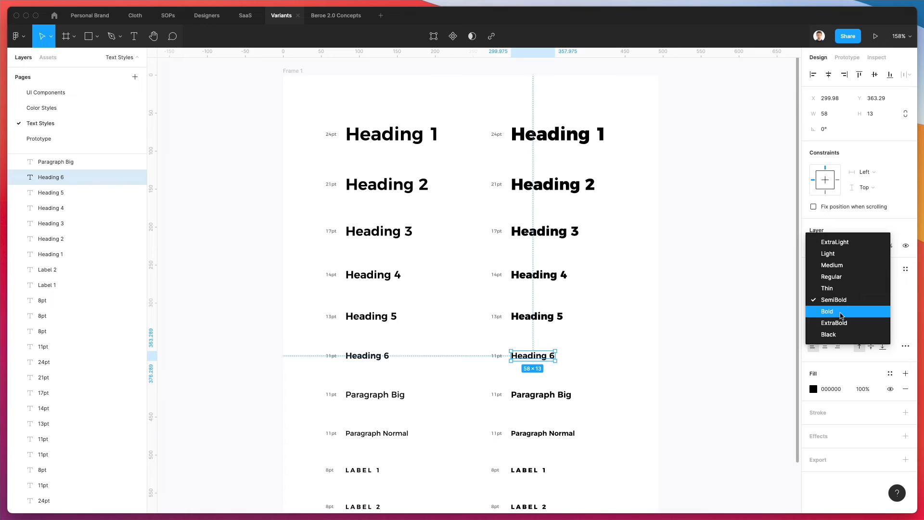
click(841, 315)
click(417, 361)
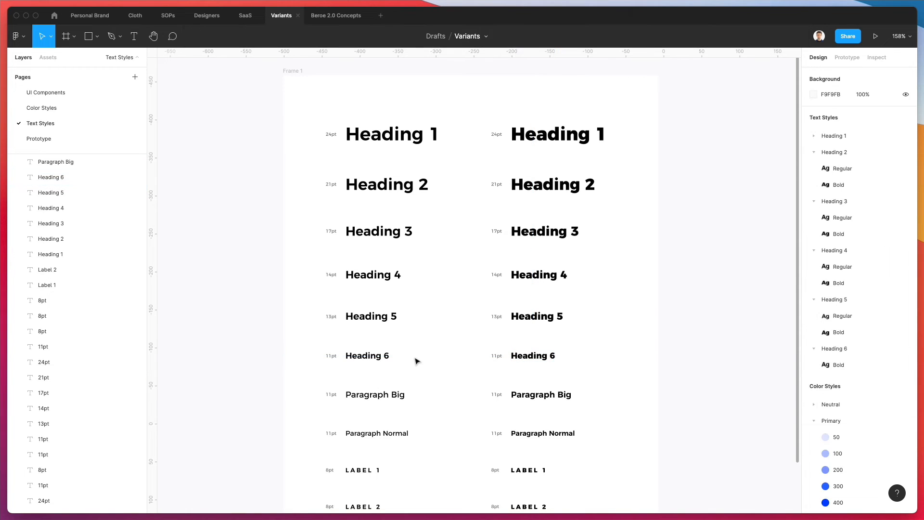
Create the text style Heading 6 / Regular from the regular-column Heading 6 sample, copying the style name for reuse.
click(377, 357)
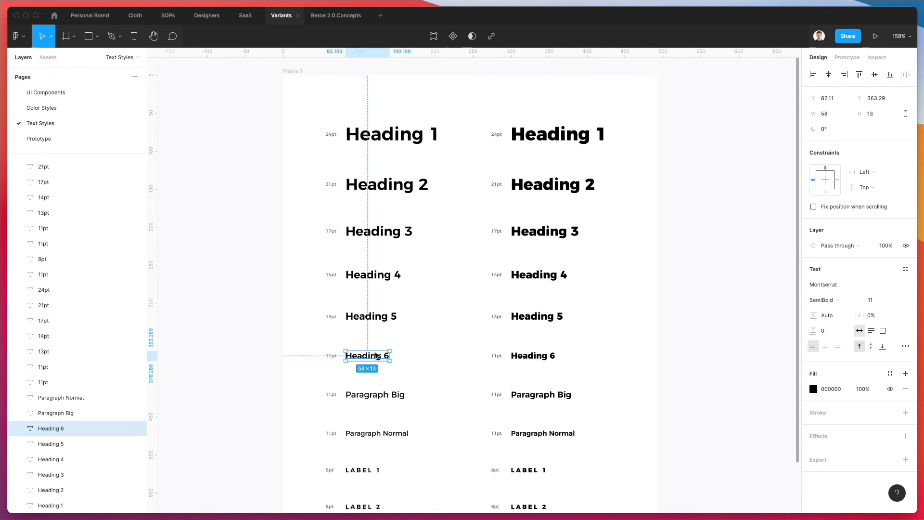
click(903, 269)
click(901, 286)
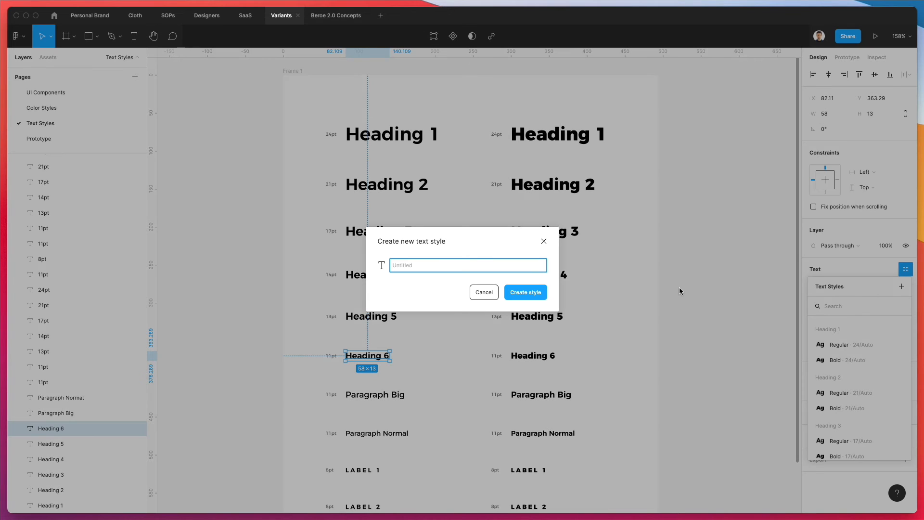
text(Hea)
key(alt+shift+Left)
key(alt+shift+Left)
key(alt+shift+Left)
key(alt+shift+Left)
key(super+c)
click(534, 293)
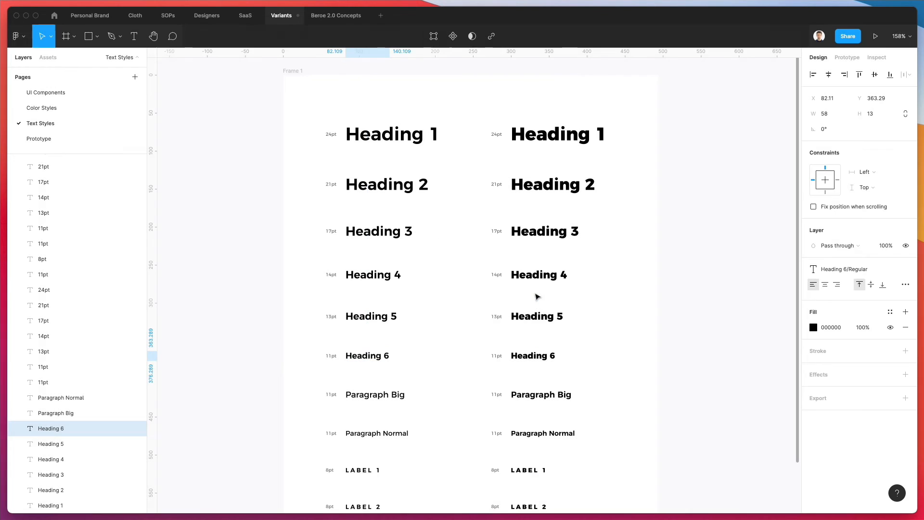
Review the saved text styles, then create Heading 6 / Bold from the bold-column Heading 6 sample.
click(873, 276)
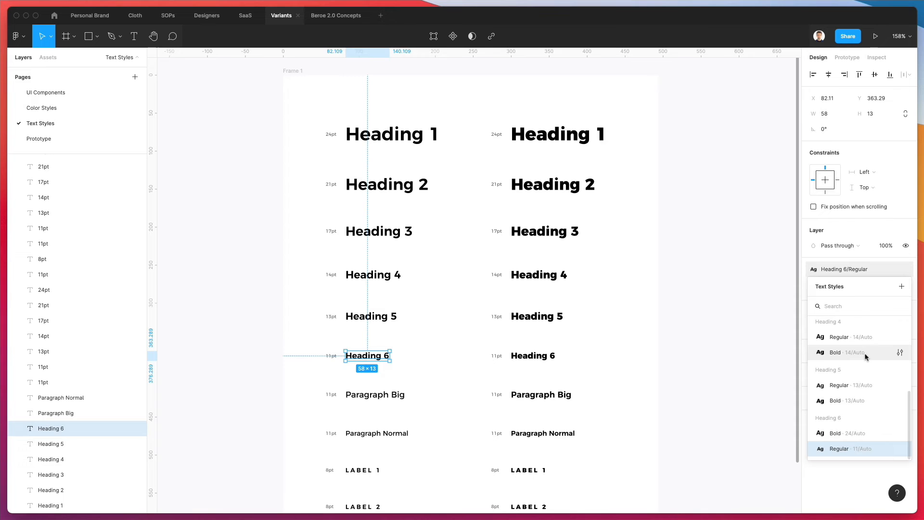
scroll(866, 356, up, 5)
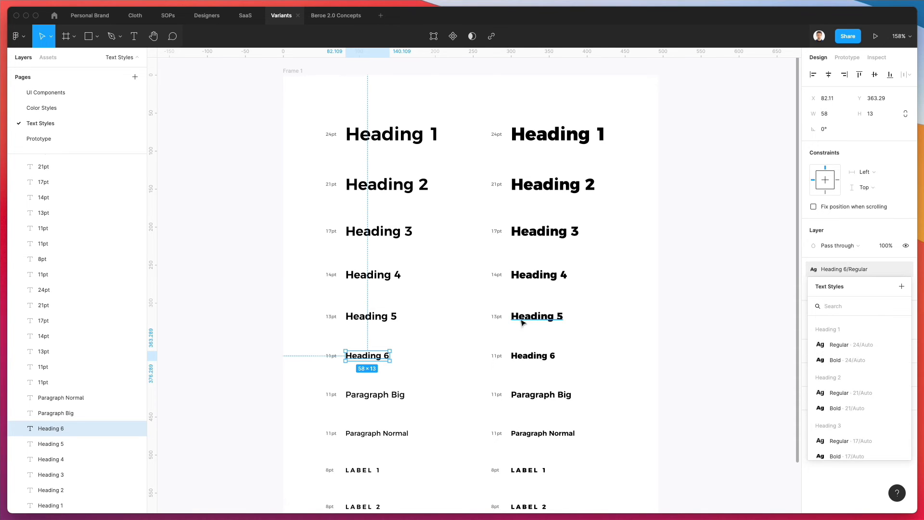
click(595, 323)
click(553, 351)
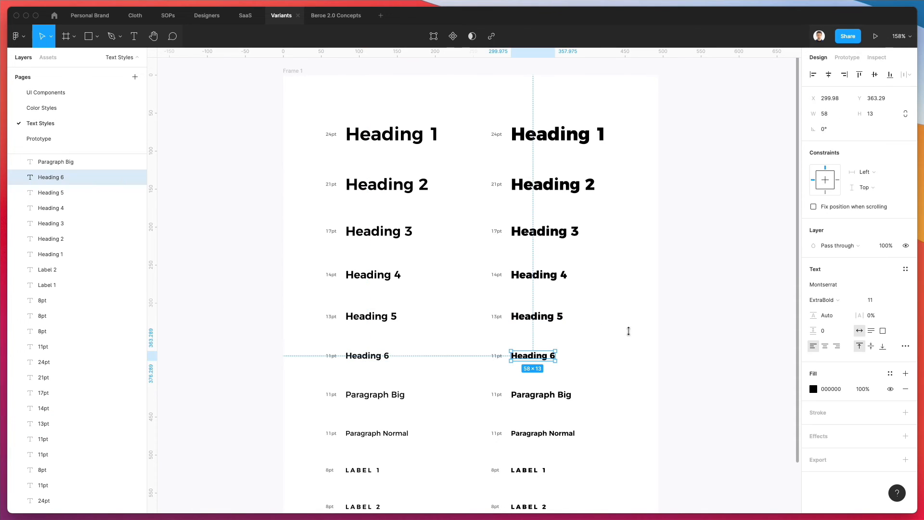
click(905, 269)
click(900, 286)
key(super+v)
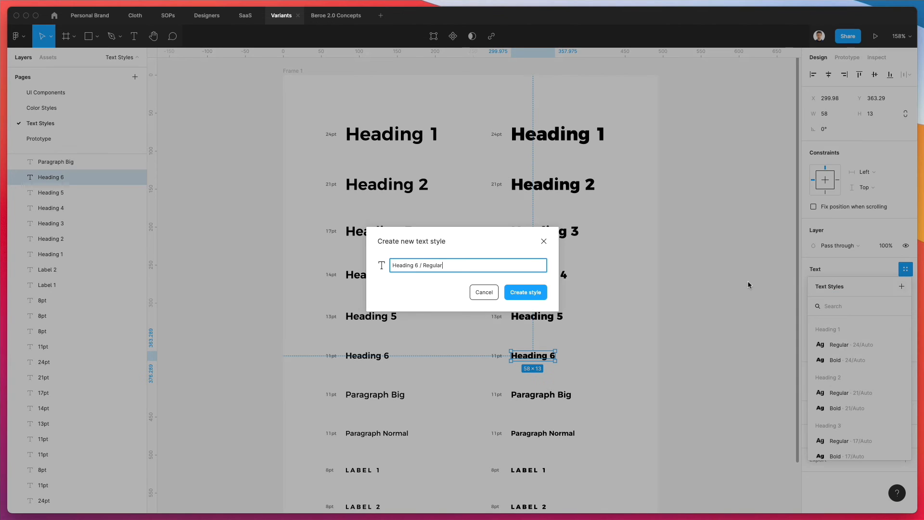
key(alt+shift+Left)
text(Bold)
click(526, 293)
Create the text style Paragraph / Big from the regular-column Paragraph Big sample, copying the style name for reuse.
scroll(585, 291, down, 5)
click(363, 300)
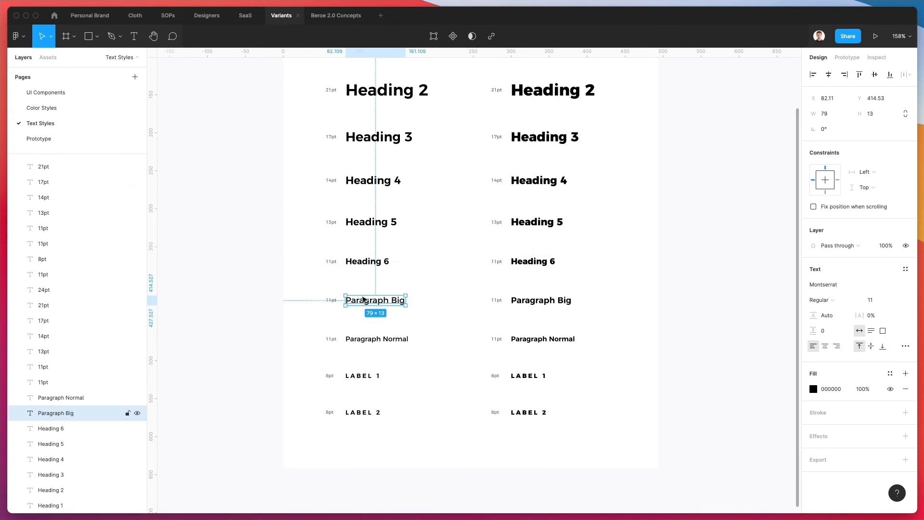
double_click(363, 300)
key(ctrl+c)
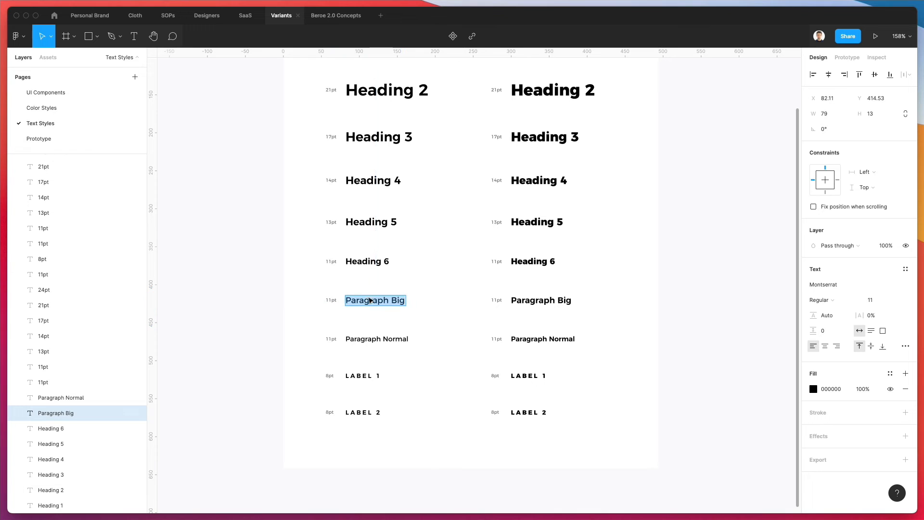
key(Escape)
click(905, 269)
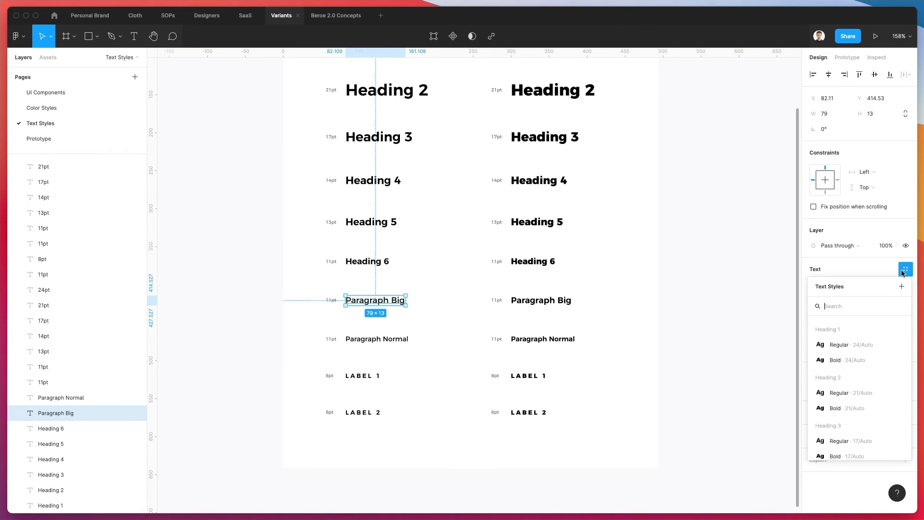
click(901, 286)
key(ctrl+v)
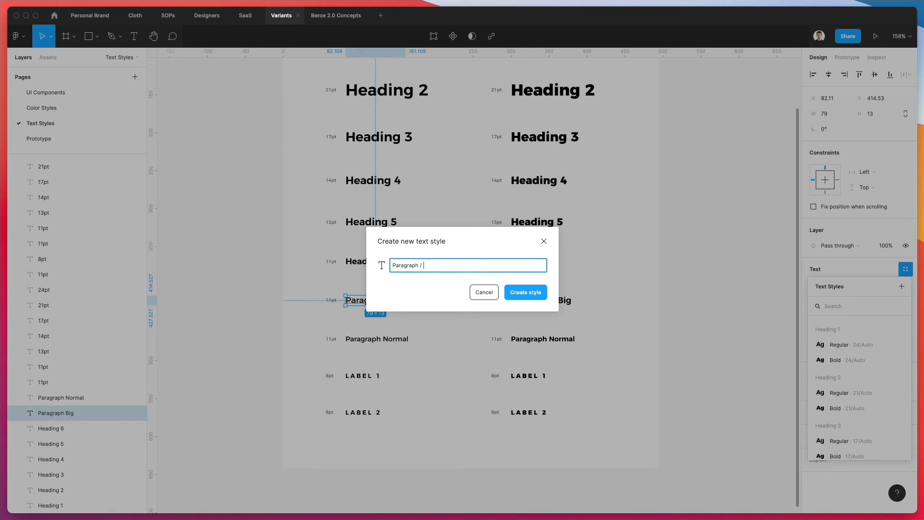
key(super+a)
key(super+c)
key(Return)
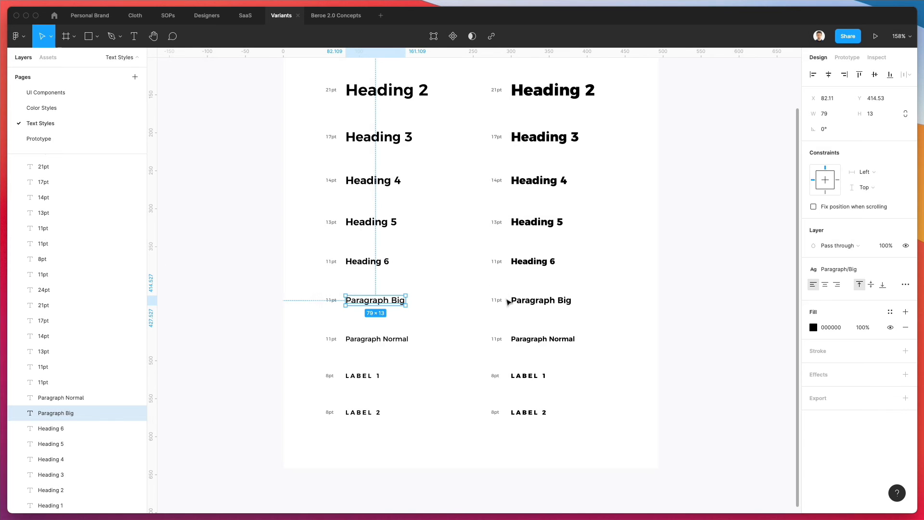
Create the text style Paragraph / Big + Bold from the bold-column Paragraph Big sample.
click(511, 302)
click(905, 269)
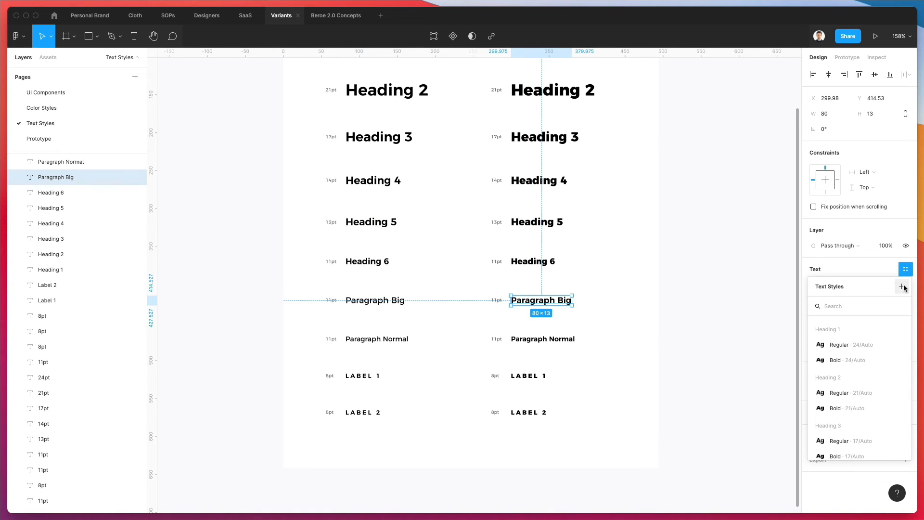
click(901, 286)
key(super+v)
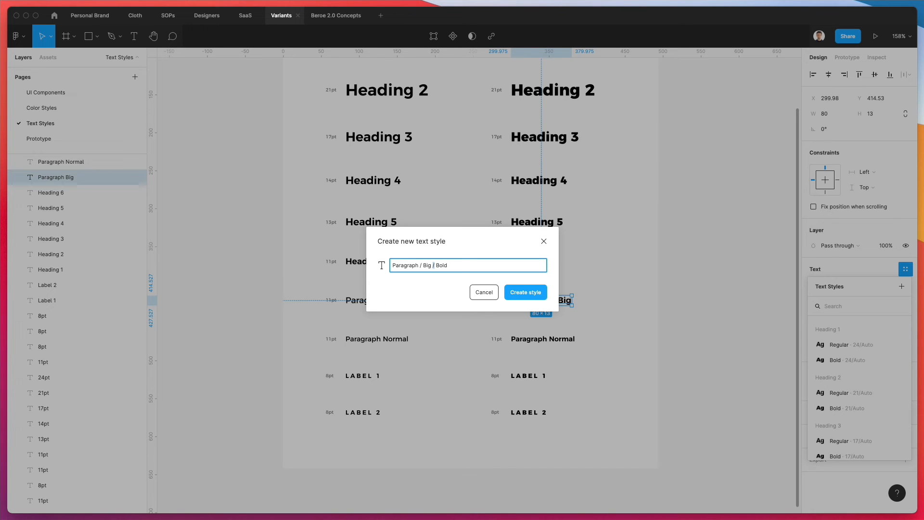
key(Return)
Create the text style Paragraph / Regular from the regular-column Paragraph Normal sample, copying the style name for reuse.
click(377, 338)
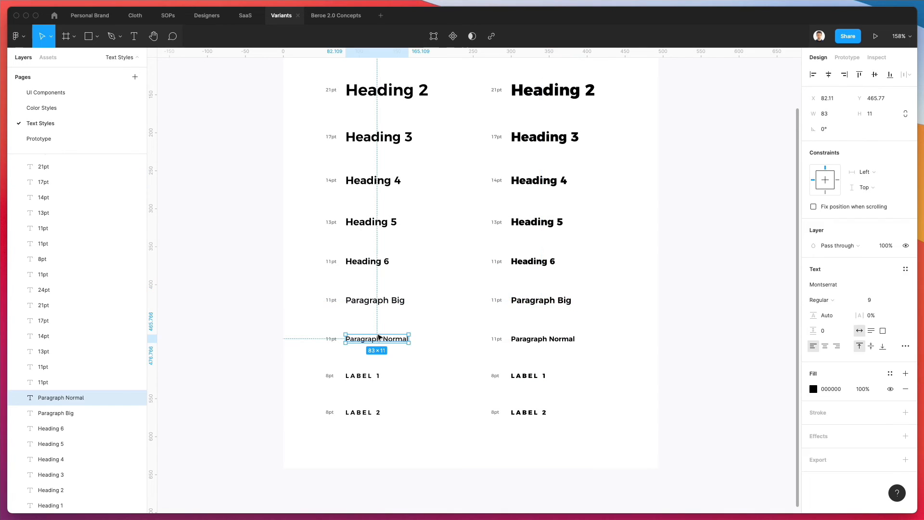
click(905, 269)
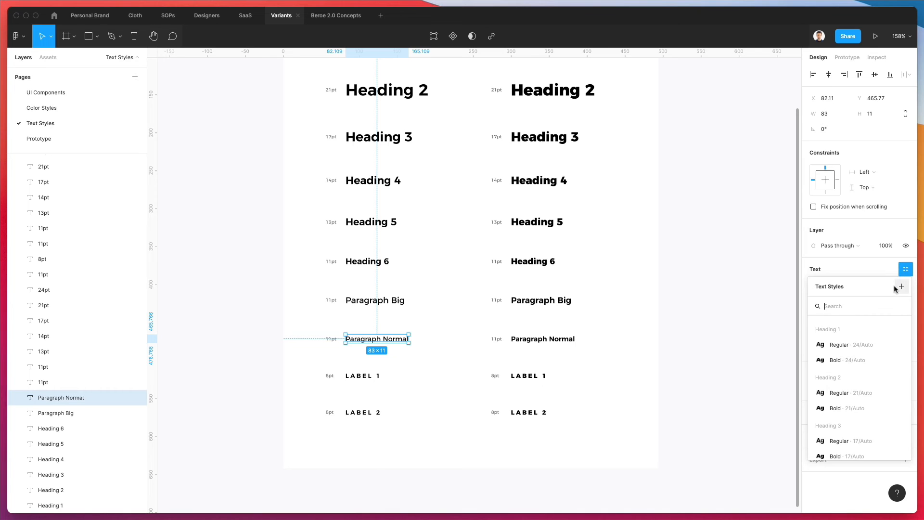
click(896, 286)
text(Paragraph / Big)
key(alt+shift+Left)
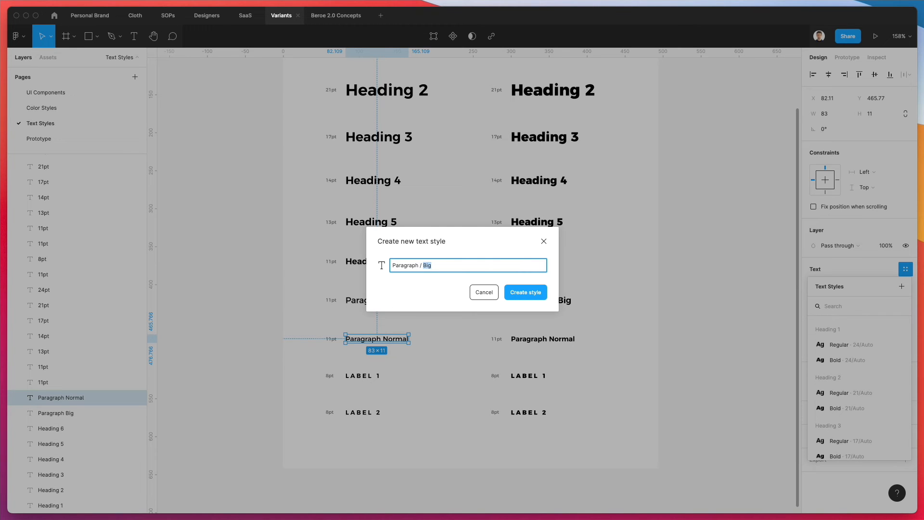
key(alt+shift+Left)
key(alt+shift+Left)
key(super+c)
key(Return)
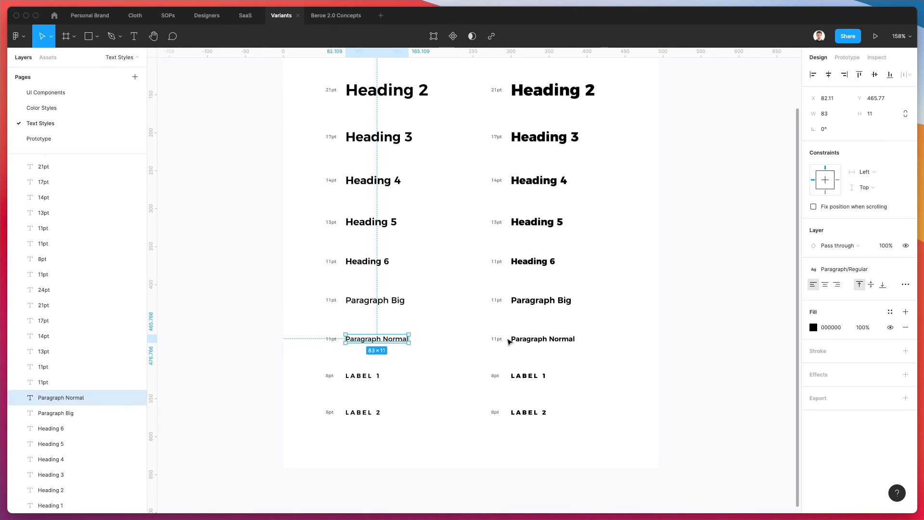
Create the text style Paragraph / Bold from the bold-column Paragraph Normal sample, reusing the copied name.
click(541, 339)
click(904, 270)
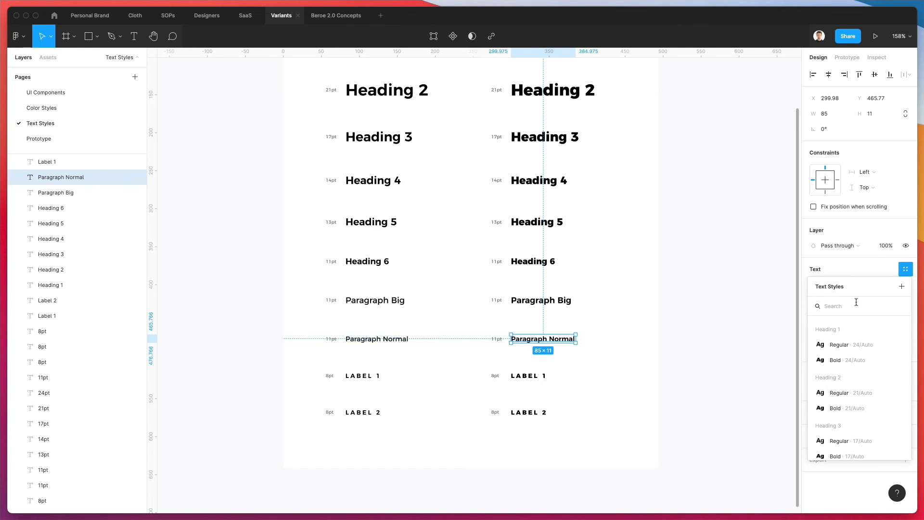
click(899, 287)
key(super+v)
double_click(433, 265)
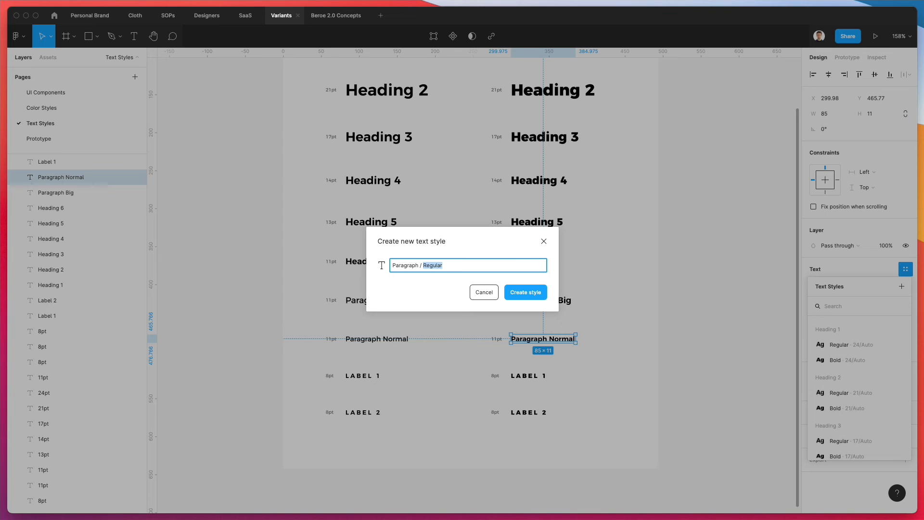
text(Bold)
key(Return)
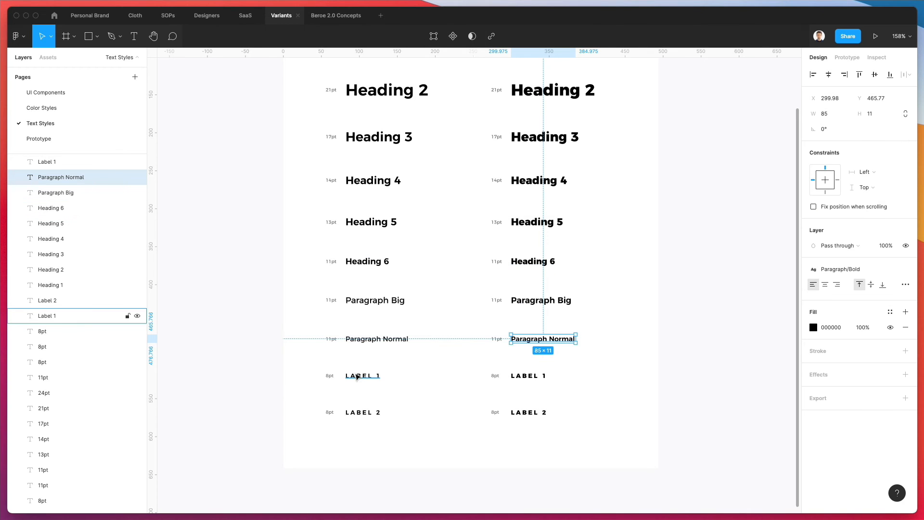
Create the text style Label / 1 / Regular from the regular-column Label 1 sample, copying the style name for reuse.
click(72, 316)
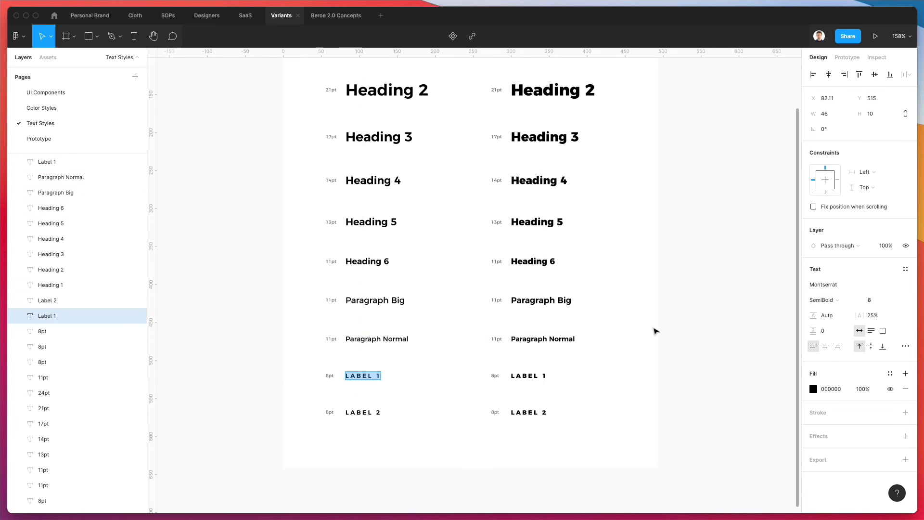
click(906, 269)
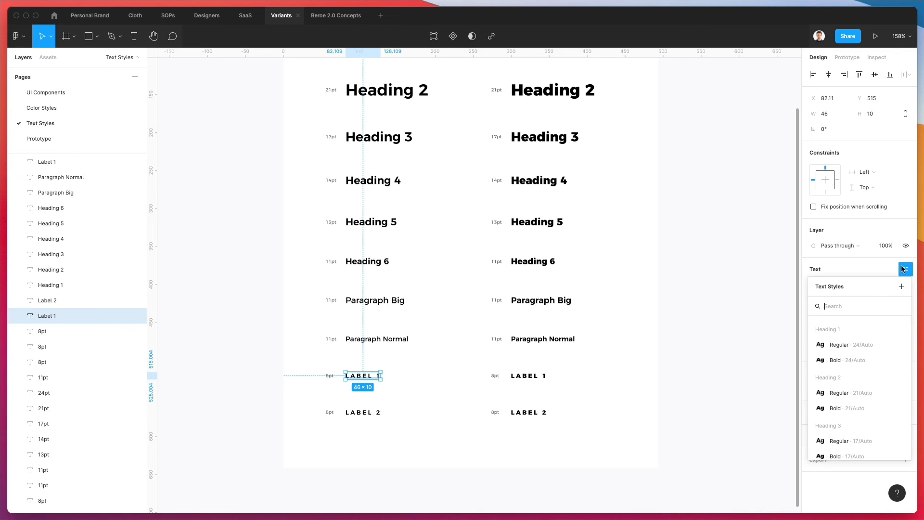
click(901, 287)
text(Label 1)
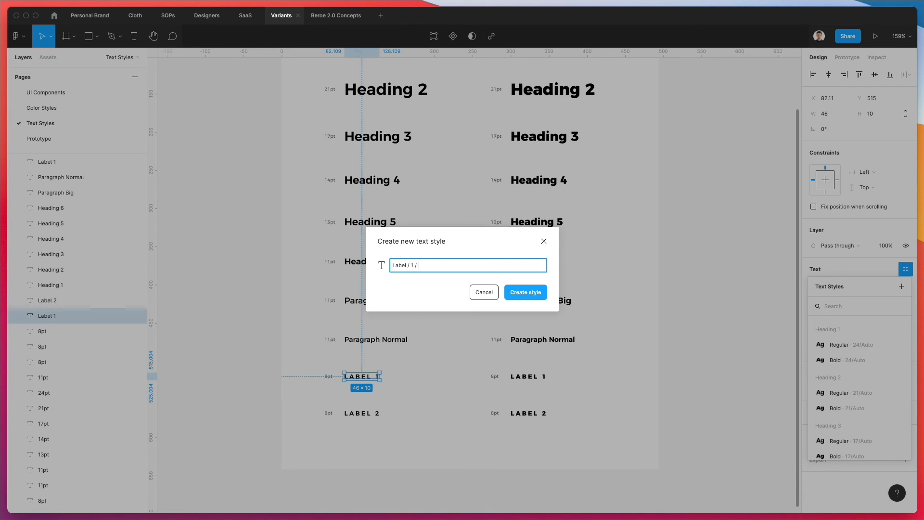
text(/ Regular)
key(alt+shift+Left)
key(alt+shift+Left)
key(alt+shift+Left)
key(alt+shift+Left)
key(super+c)
click(525, 292)
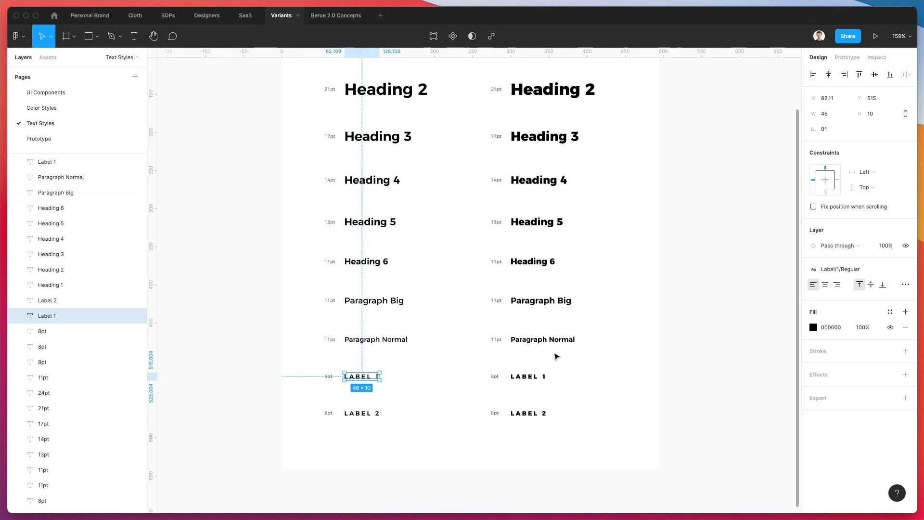
Create the text style Label / 1 / Bold from the bold-column Label 1 sample, reusing the copied name.
click(530, 376)
click(904, 270)
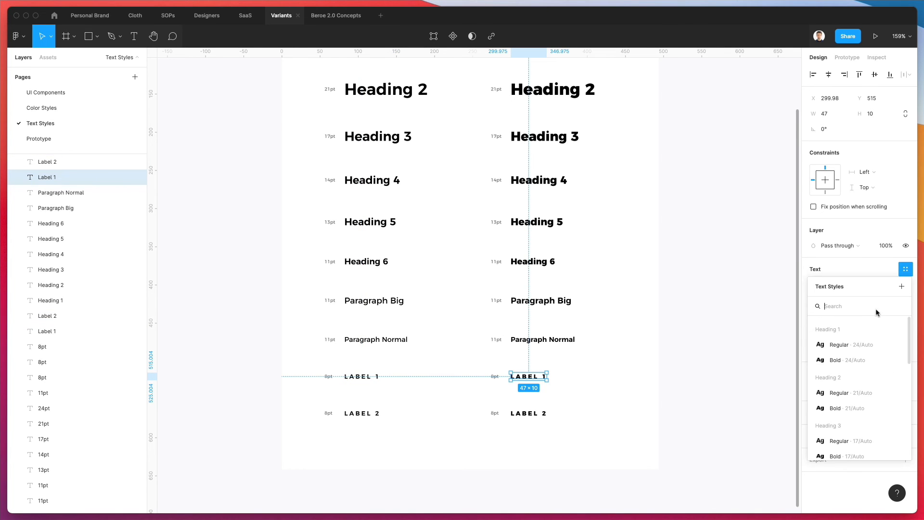
click(901, 286)
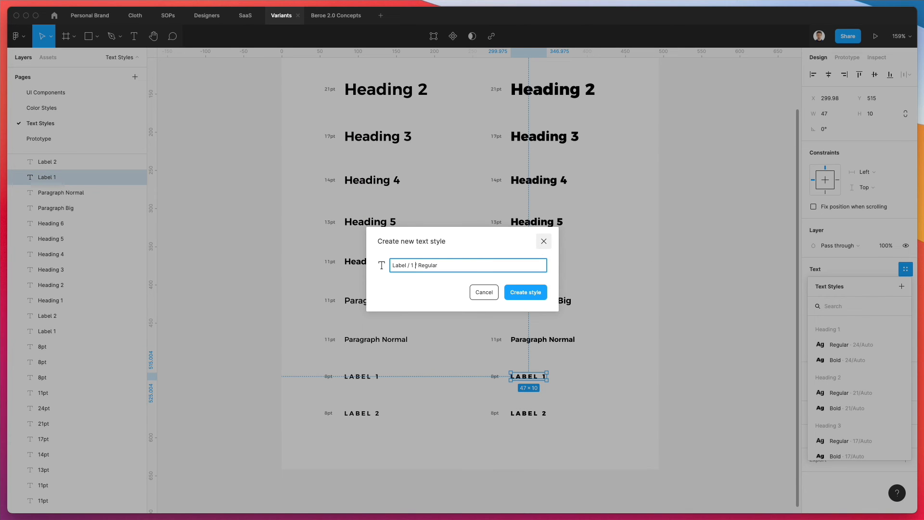
key(Right)
key(shift+super+Right)
text(Bold)
key(Return)
Create the text style Label / 2 / Regular from the regular-column Label 2 sample, reusing the copied name.
click(348, 413)
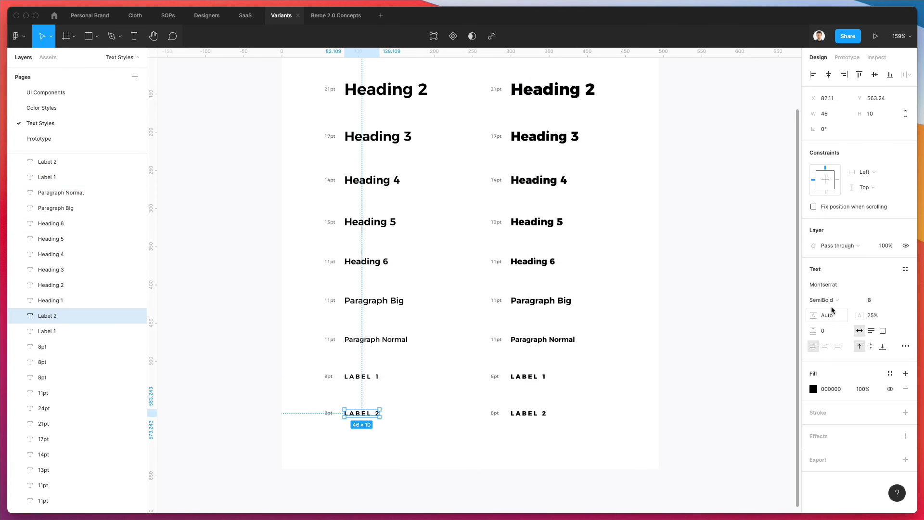
click(904, 270)
click(901, 286)
key(super+v)
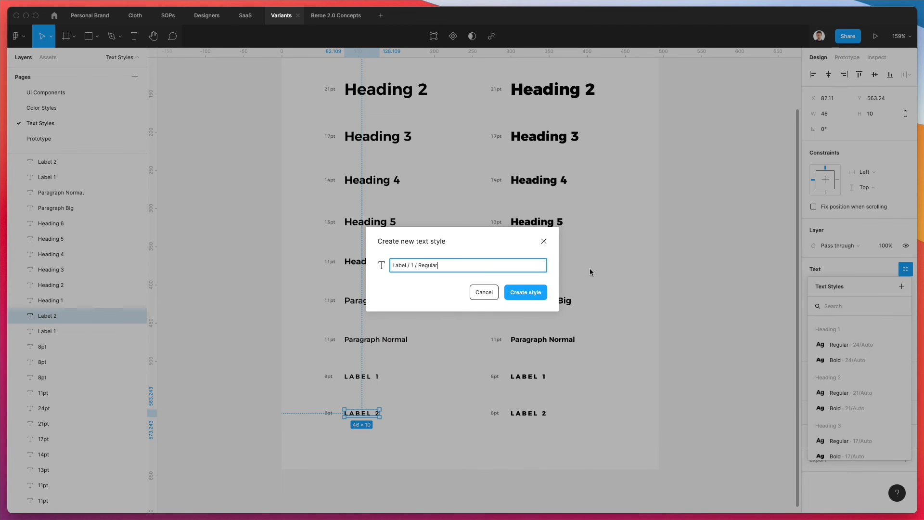
key(BackSpace)
text(3)
key(Return)
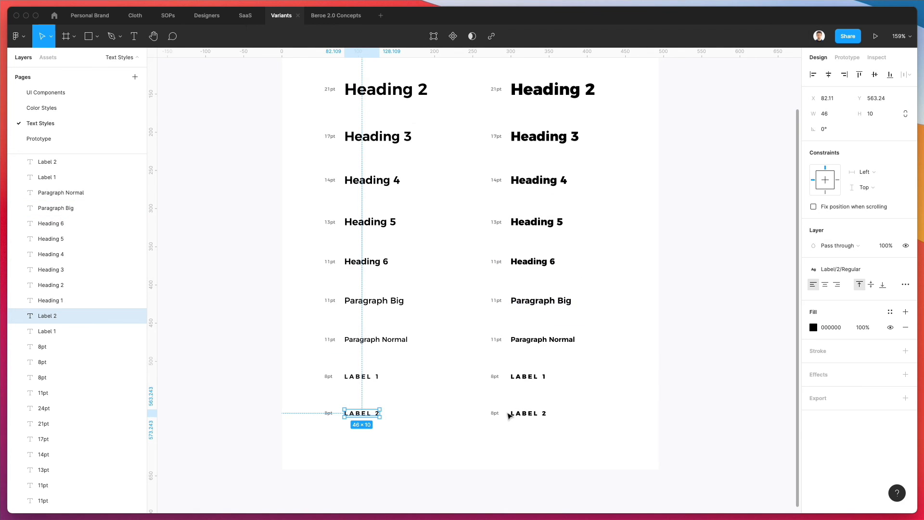
Create the text style Label / 2 / Bold from the bold-column Label 2 sample.
click(509, 415)
click(906, 269)
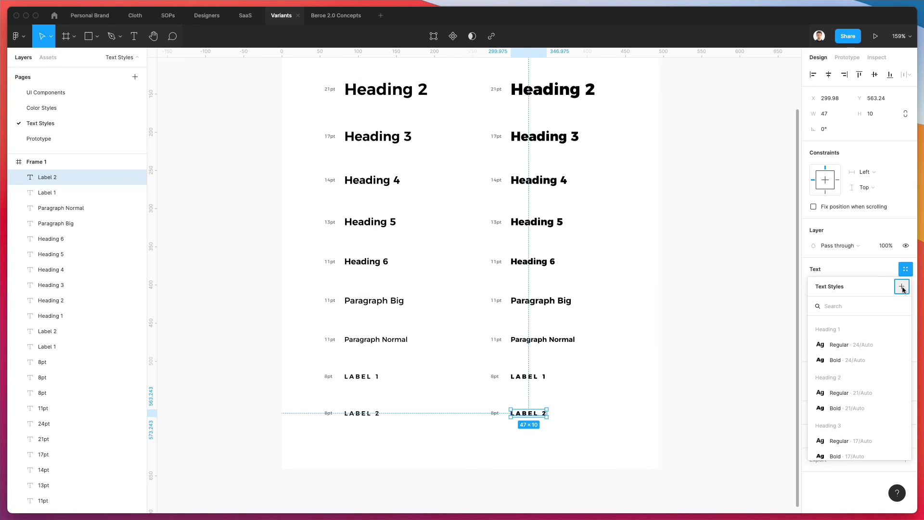
click(902, 287)
text(Bold)
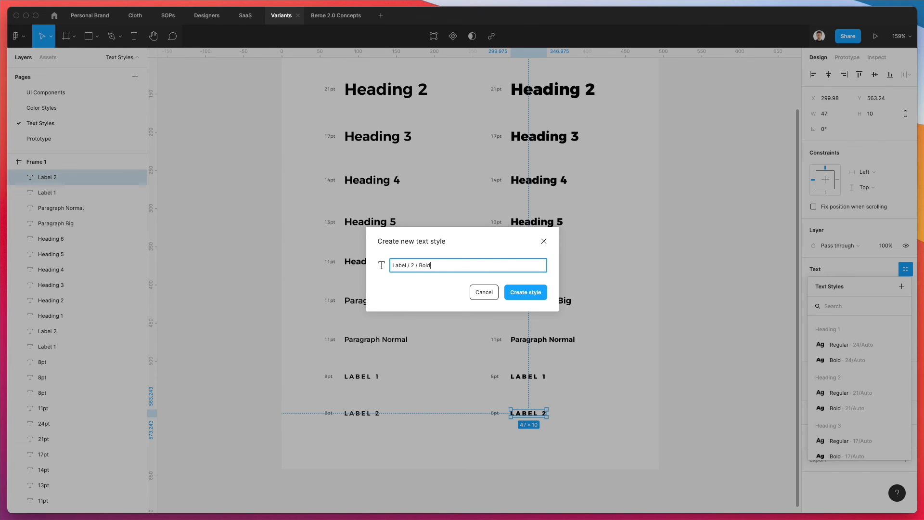
key(Return)
Review the full list of saved text styles from the label styles up to Heading 1, then deselect the sample.
click(836, 268)
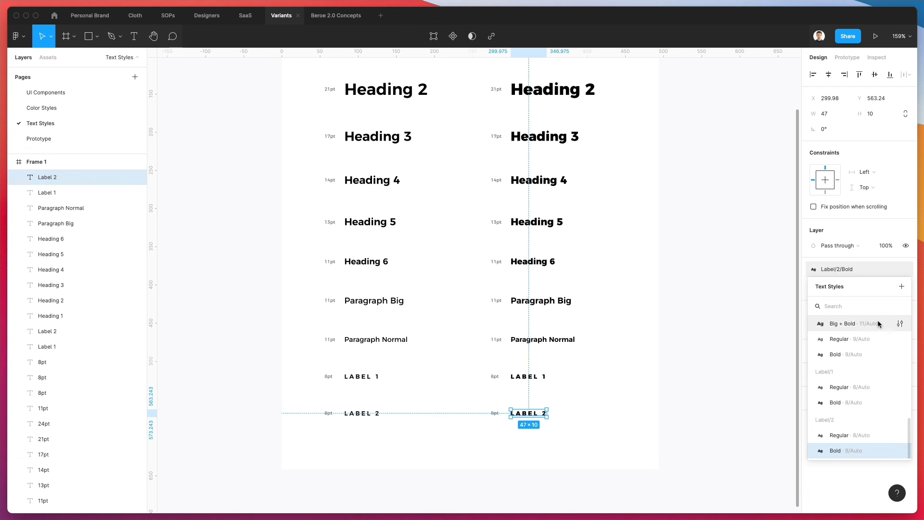
scroll(876, 324, up, 1)
scroll(855, 348, up, 5)
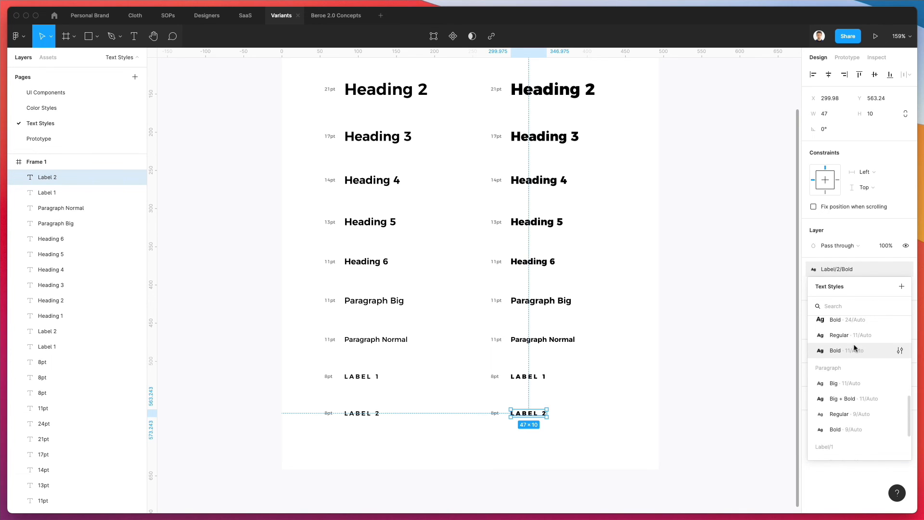
scroll(854, 348, up, 1)
scroll(854, 348, up, 15)
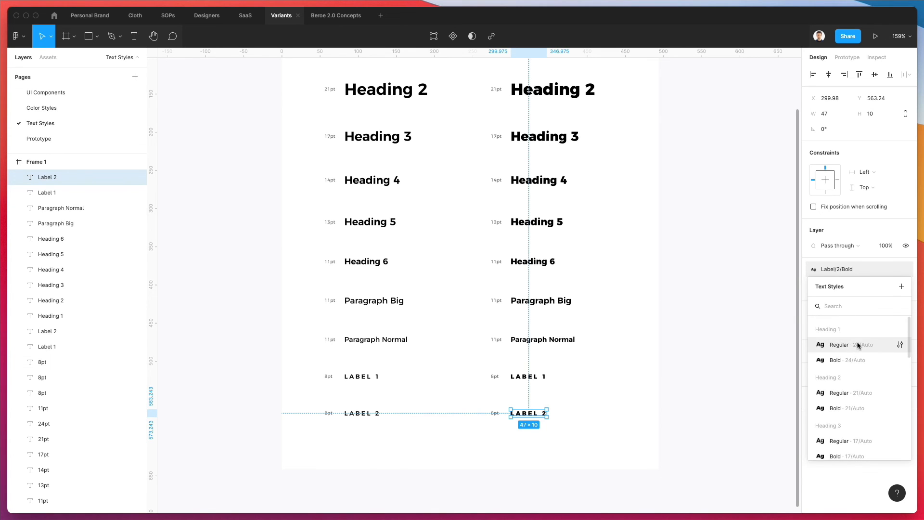
click(754, 348)
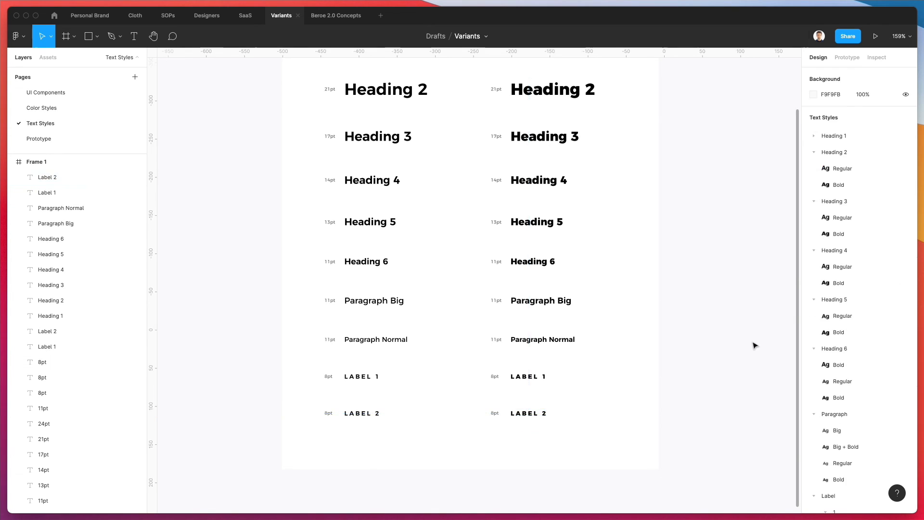
Duplicate Frame 1 with all its text samples, placing the copy beside the original on its right, and deselect it.
scroll(732, 259, up, 2)
scroll(732, 260, down, 5)
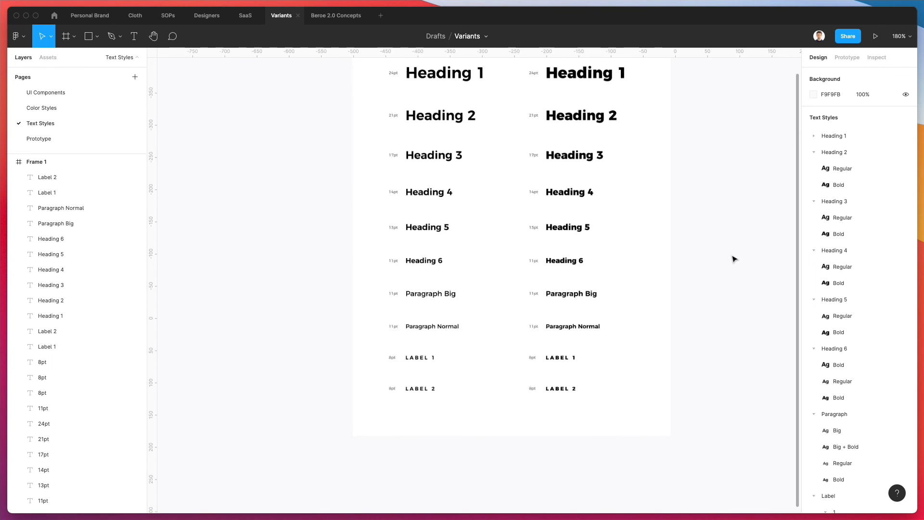
scroll(732, 258, down, 2)
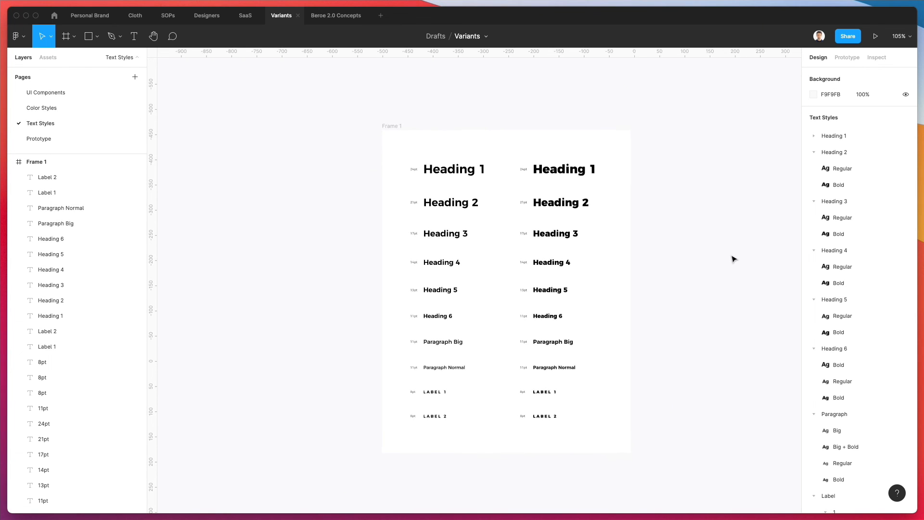
scroll(733, 258, right, 3)
click(274, 127)
drag(324, 163, 593, 165)
scroll(614, 188, right, 3)
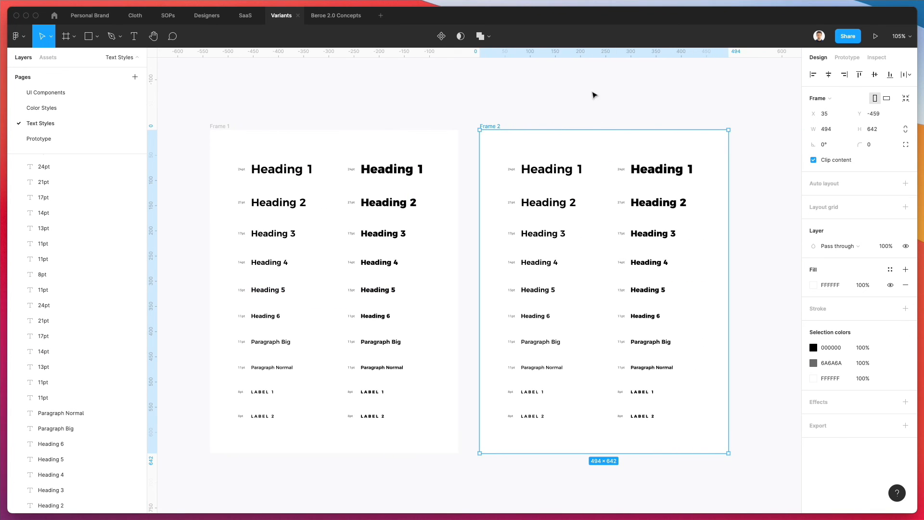
click(594, 93)
Set the fill of all heading, paragraph and label samples in both columns of Frame 2 to white, FFFFFF.
drag(536, 149, 597, 467)
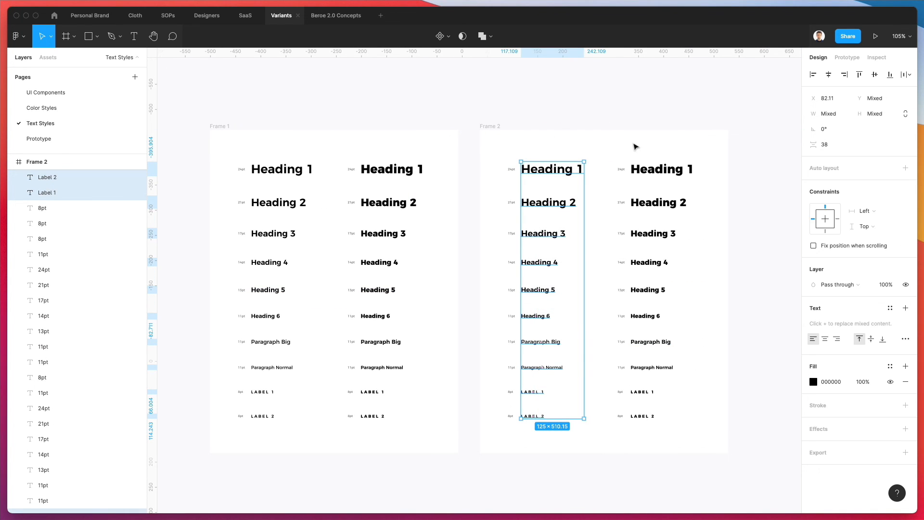
drag(631, 140, 705, 455)
key(i)
click(703, 333)
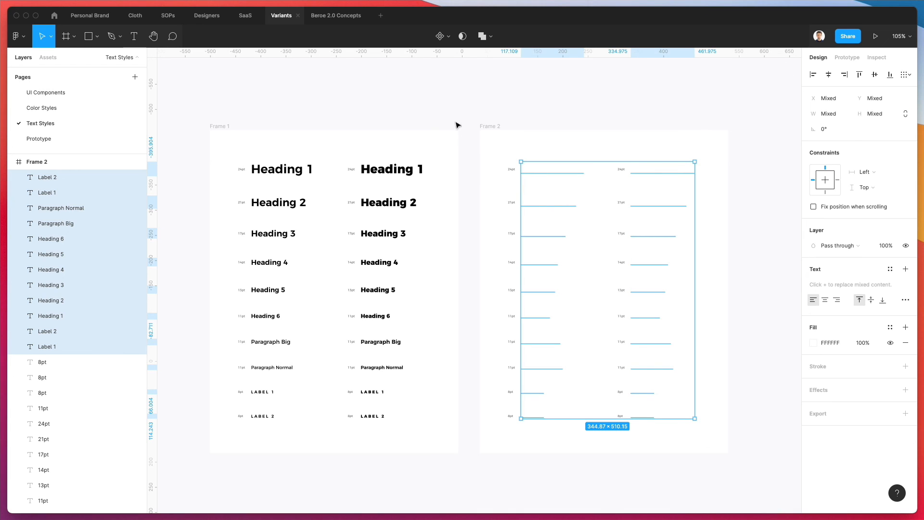
Fill the Frame 2 background with black sampled from the heading text in Frame 1, then deselect the frame.
click(489, 126)
key(i)
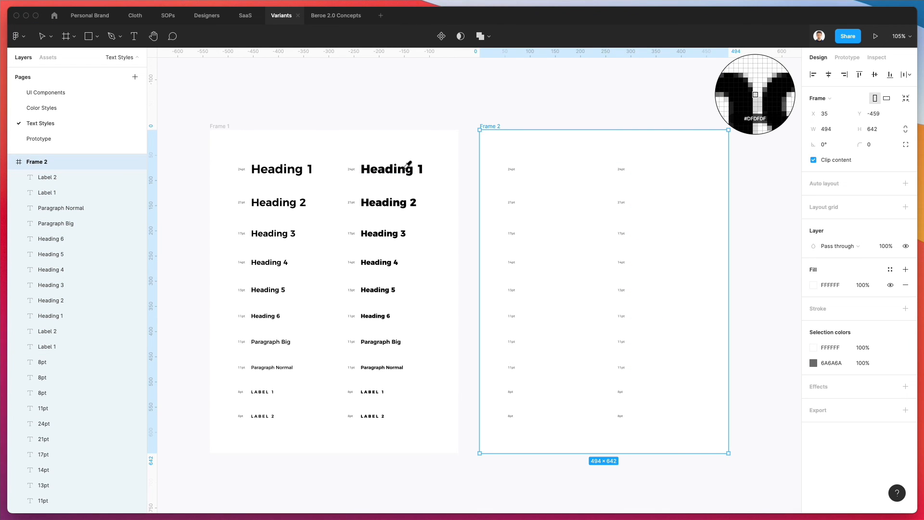
click(408, 164)
click(519, 102)
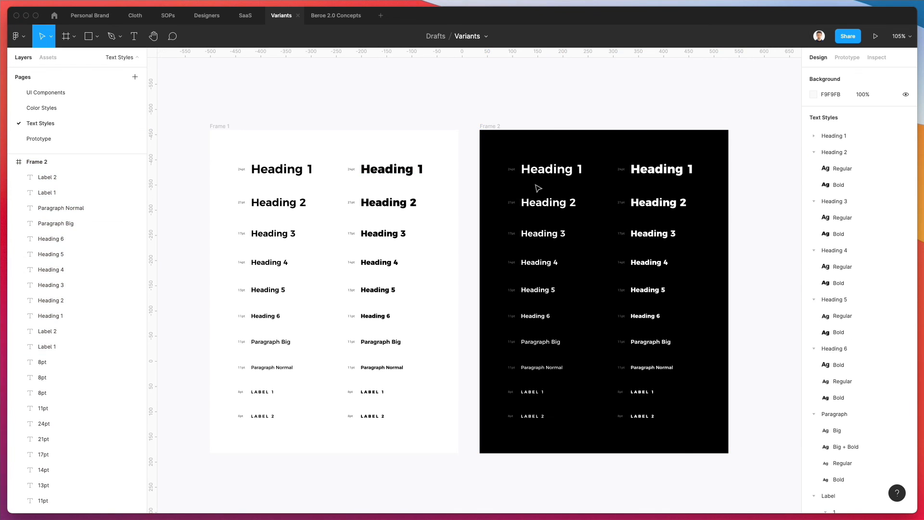
Check the text style linked to the regular-column Heading 1 in Frame 2, undoing a trial detach and viewing the available styles.
scroll(552, 227, down, 2)
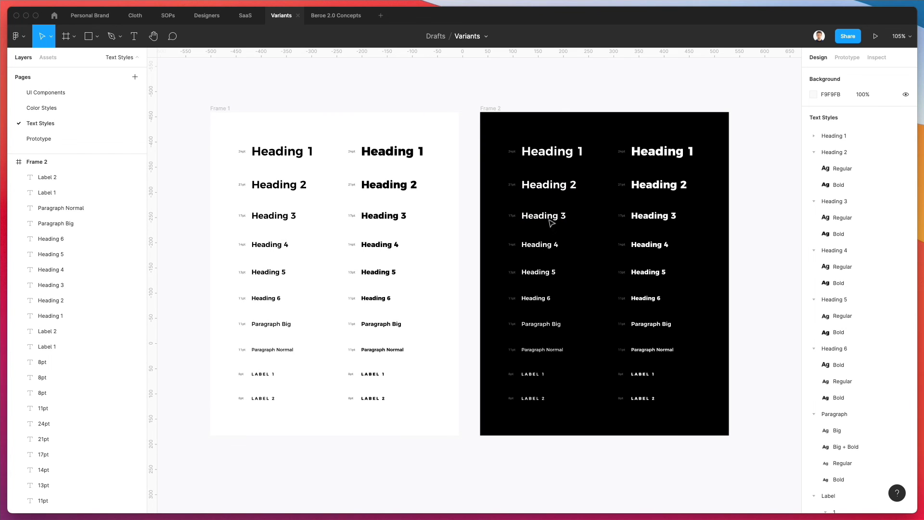
click(552, 151)
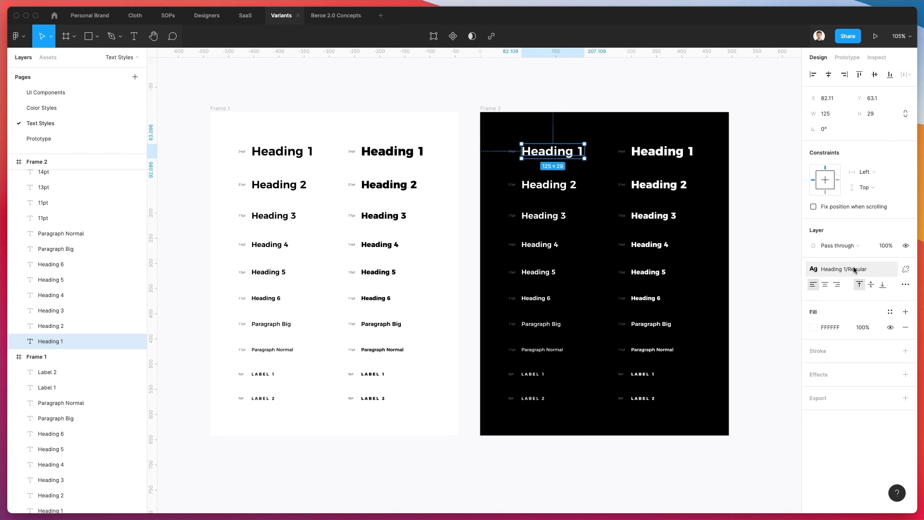
click(906, 269)
key(super+z)
click(847, 269)
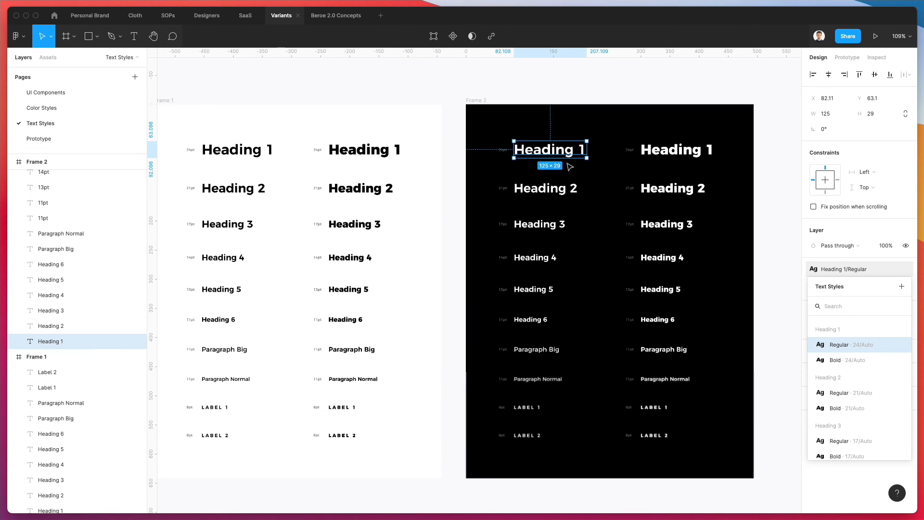
scroll(571, 165, up, 3)
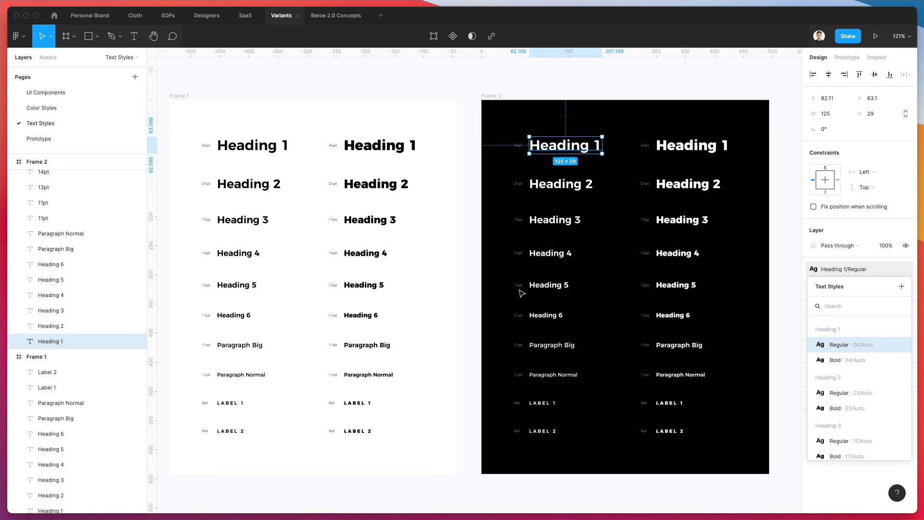
click(596, 257)
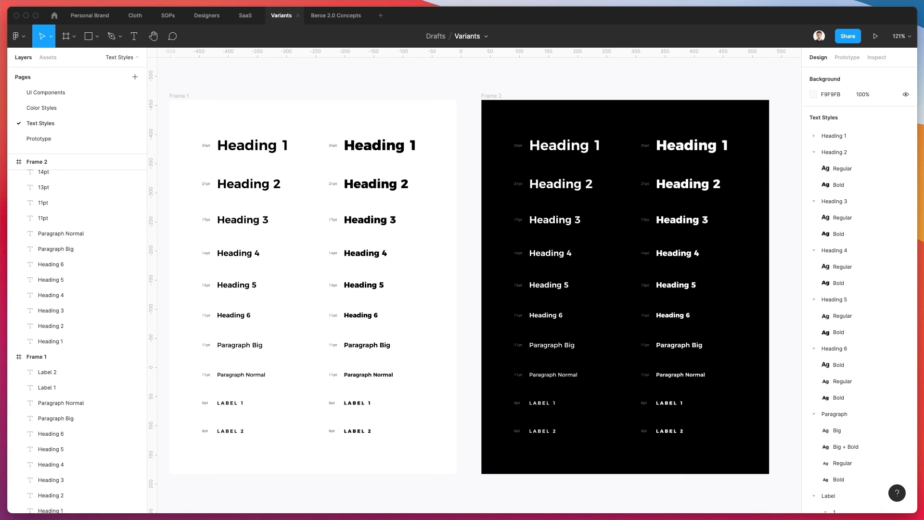
click(697, 0)
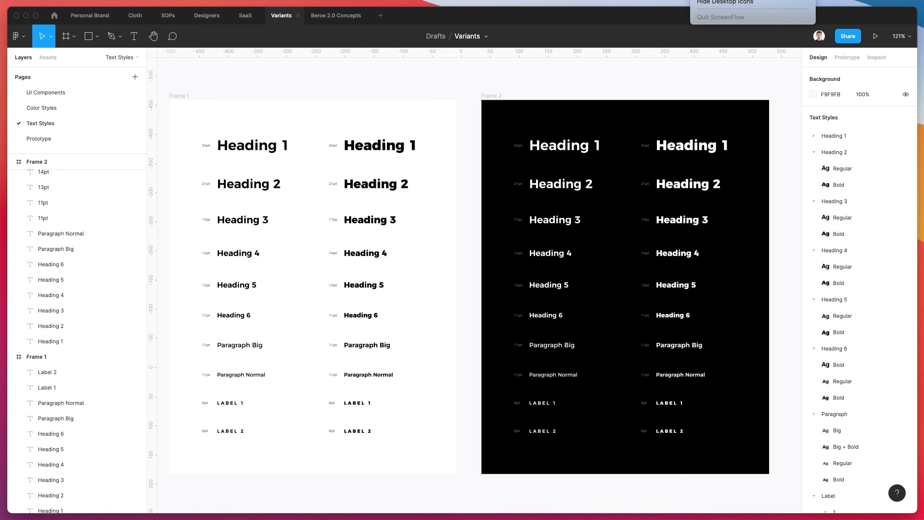